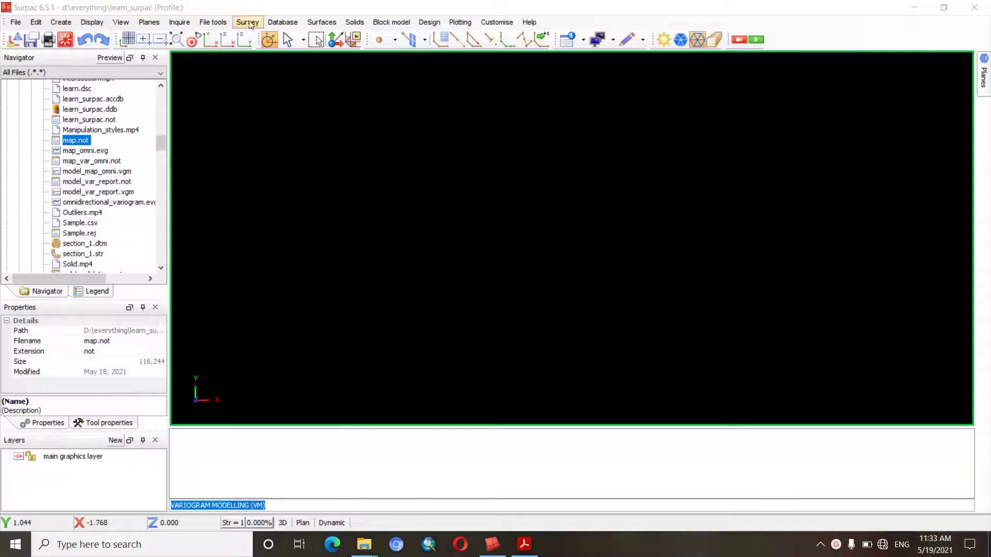
pyautogui.click(287, 22)
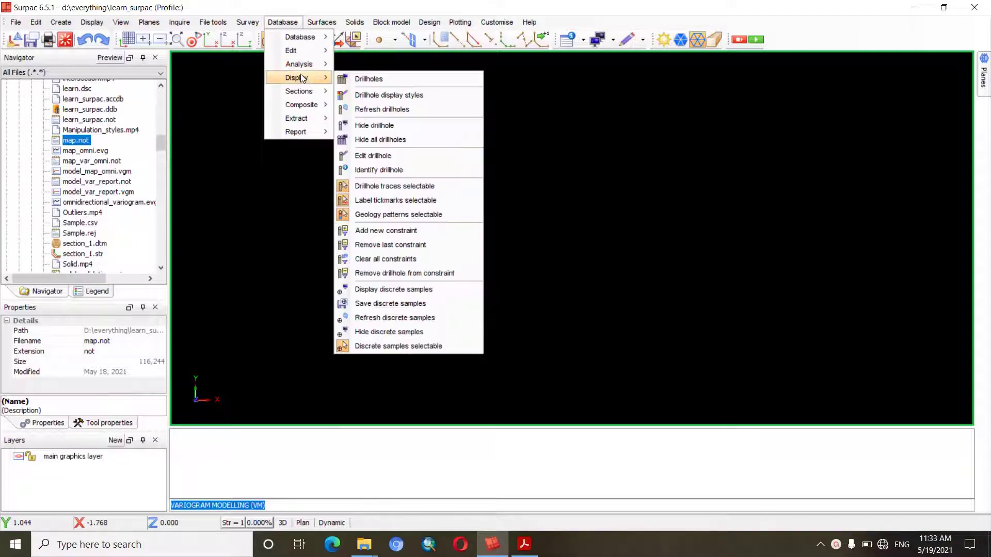
pyautogui.moveTo(307, 66)
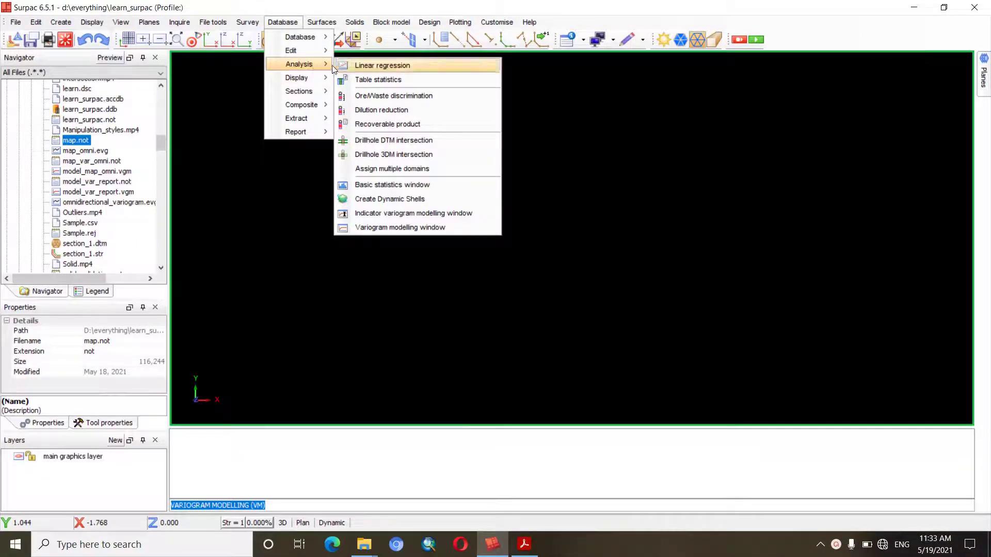
pyautogui.click(400, 229)
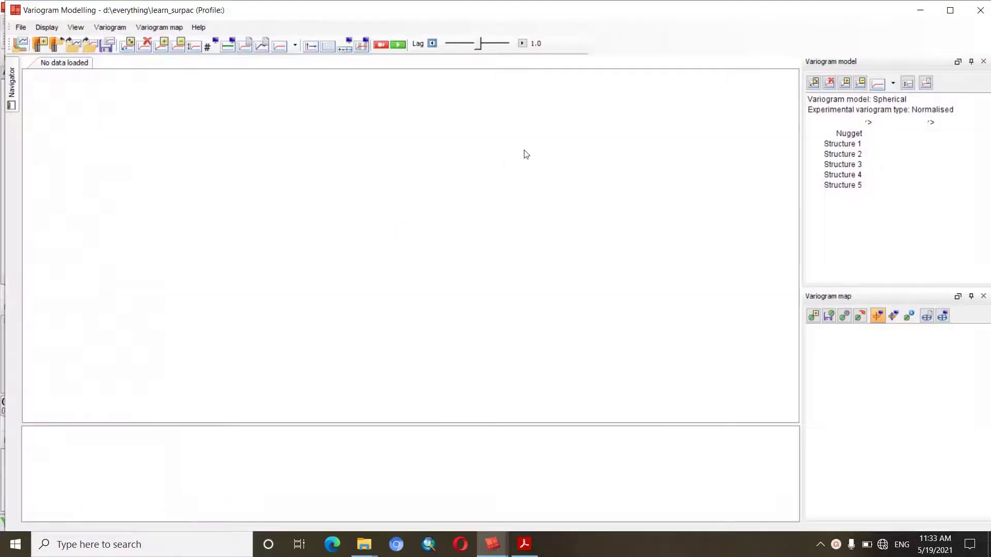
pyautogui.click(981, 11)
# Open the Variogram modelling window from the block model geostatistics tools
pyautogui.click(405, 24)
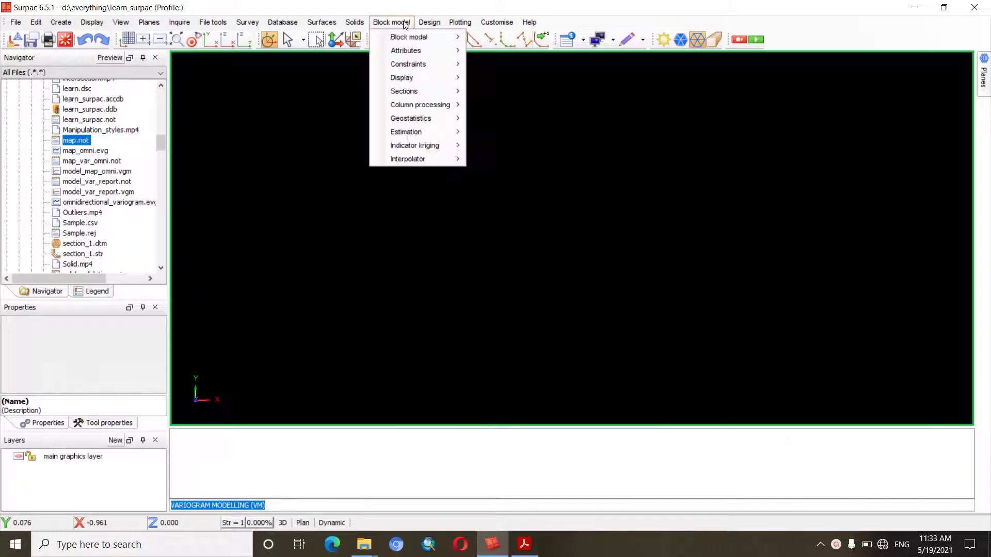
pyautogui.moveTo(426, 121)
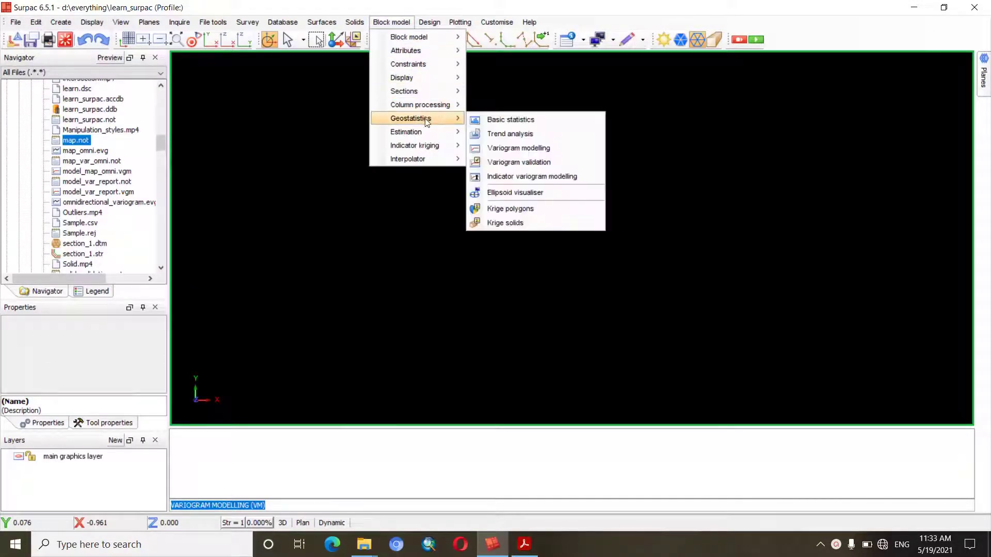
pyautogui.click(516, 149)
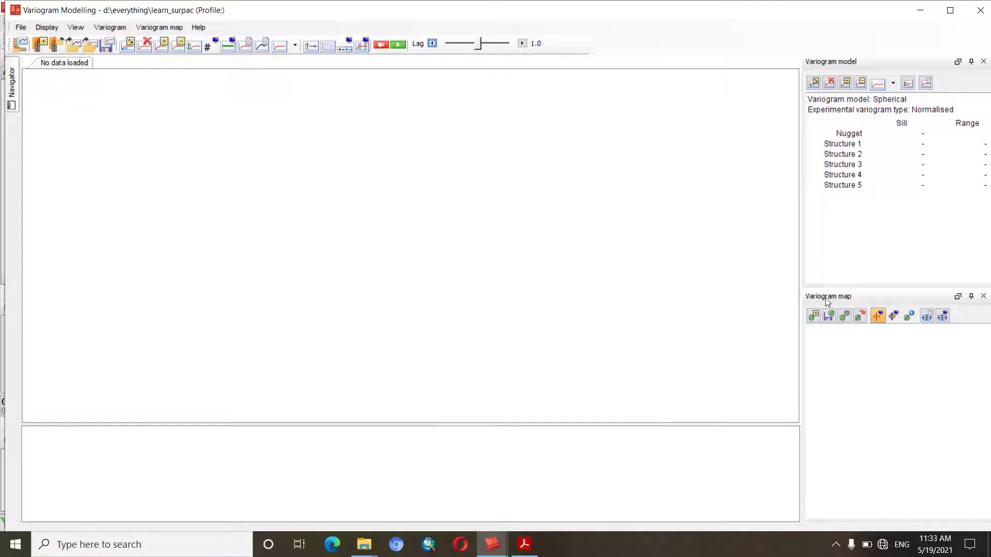
pyautogui.click(160, 29)
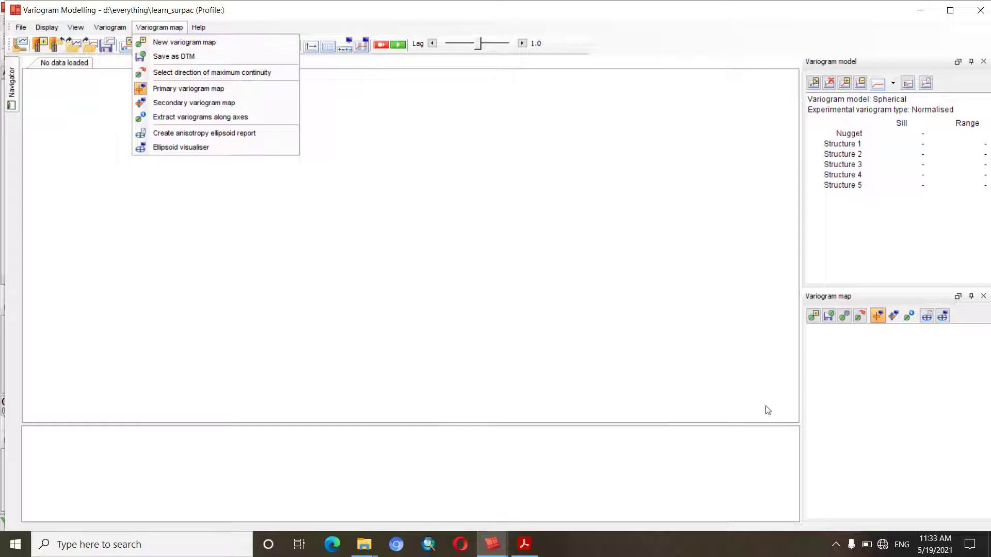
pyautogui.click(812, 317)
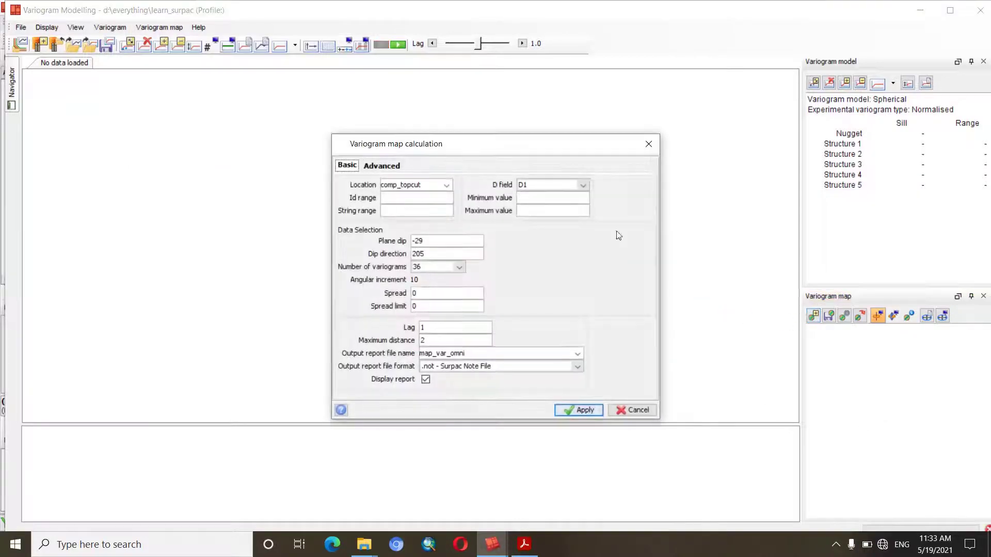
pyautogui.click(649, 150)
pyautogui.click(159, 26)
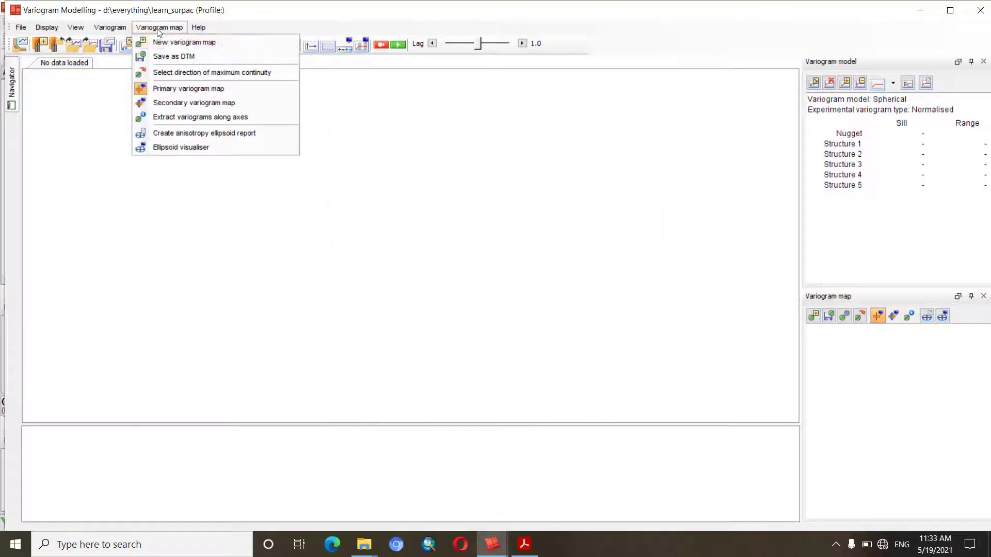
pyautogui.click(191, 45)
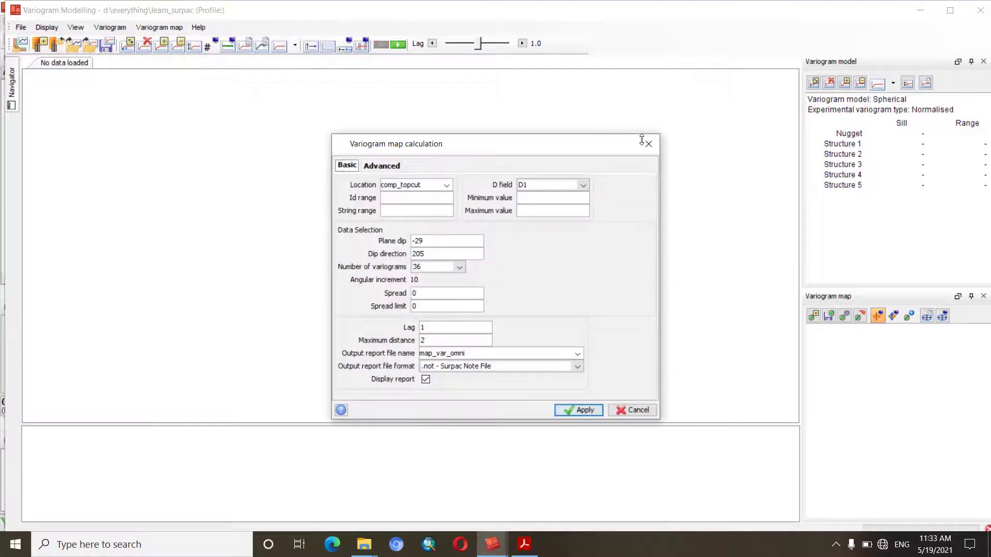
pyautogui.click(643, 139)
# Start a new variogram map calculation and move its form clear of the window's centre
pyautogui.click(813, 316)
pyautogui.moveTo(444, 145); pyautogui.dragTo(401, 112)
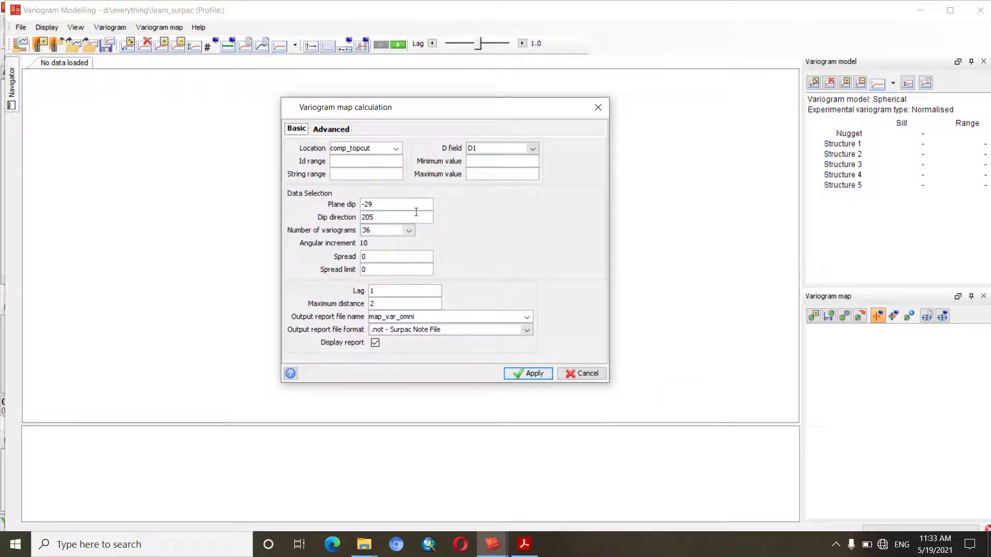
pyautogui.moveTo(394, 109)
pyautogui.mouseDown()
pyautogui.moveTo(407, 103)
pyautogui.moveTo(398, 108)
pyautogui.mouseUp()
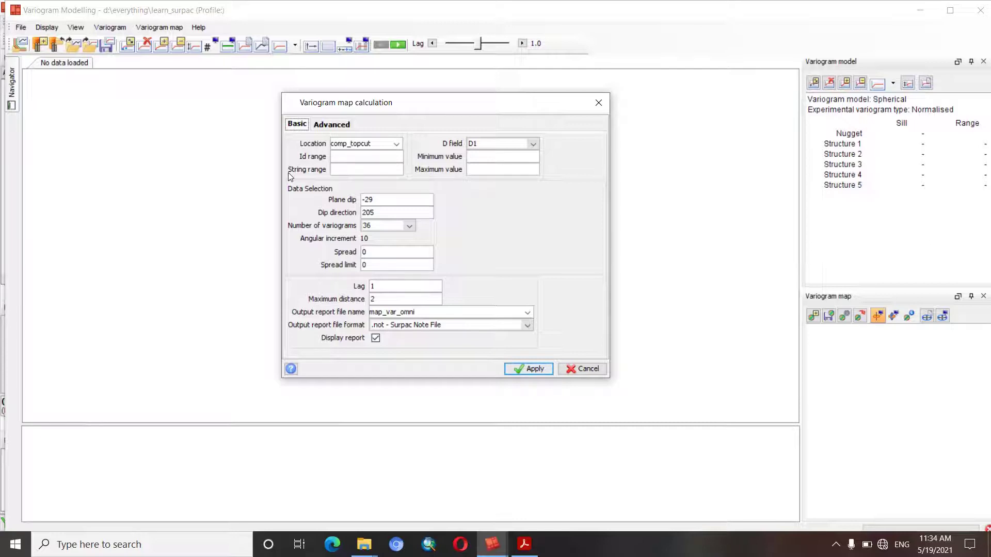
pyautogui.click(342, 171)
pyautogui.write('1,2')
pyautogui.moveTo(336, 170); pyautogui.dragTo(344, 170)
pyautogui.click(345, 170)
# Choose D1 as the D field for the variogram map calculation
pyautogui.click(533, 145)
pyautogui.click(534, 146)
pyautogui.click(534, 146)
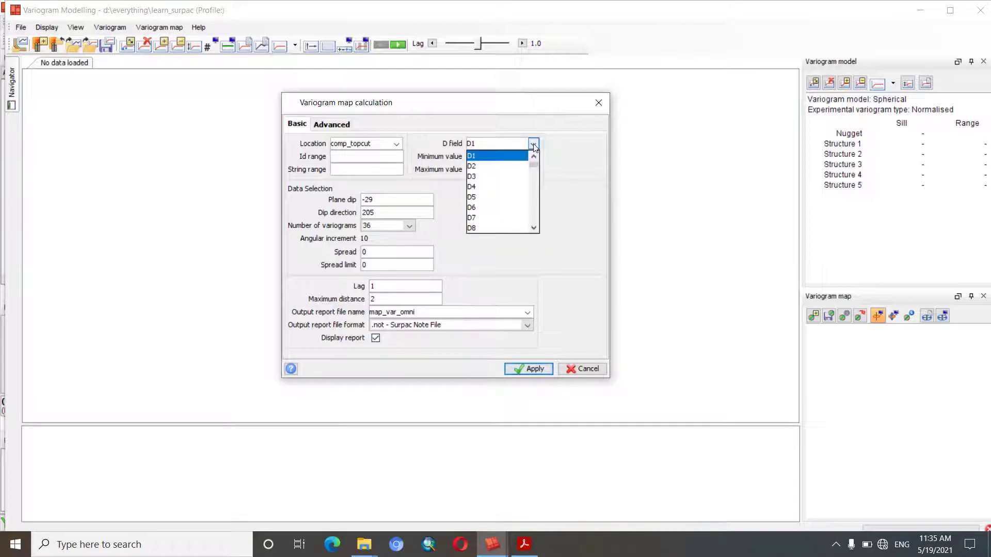
pyautogui.click(533, 146)
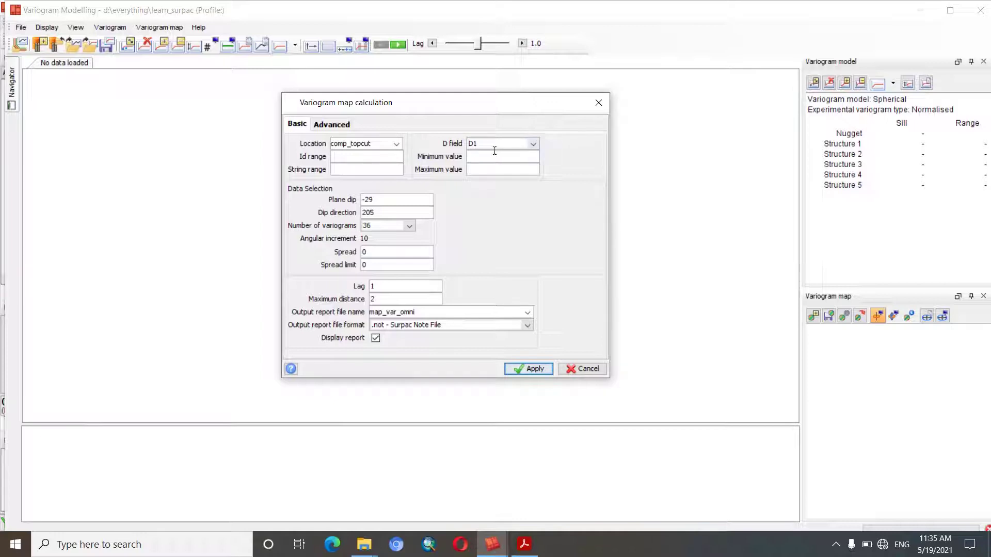
pyautogui.click(532, 144)
pyautogui.click(532, 144)
pyautogui.click(473, 158)
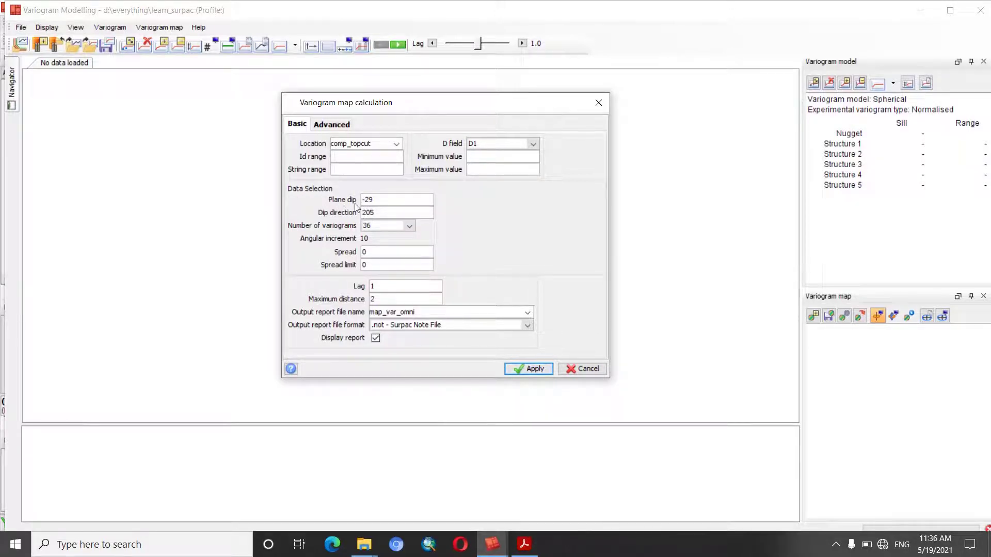
# Review the plane dip and dip direction entered for the variogram map
pyautogui.doubleClick(382, 200)
pyautogui.click(380, 200)
pyautogui.moveTo(379, 199); pyautogui.dragTo(355, 201)
pyautogui.moveTo(381, 214); pyautogui.dragTo(301, 214)
pyautogui.moveTo(382, 214); pyautogui.dragTo(340, 212)
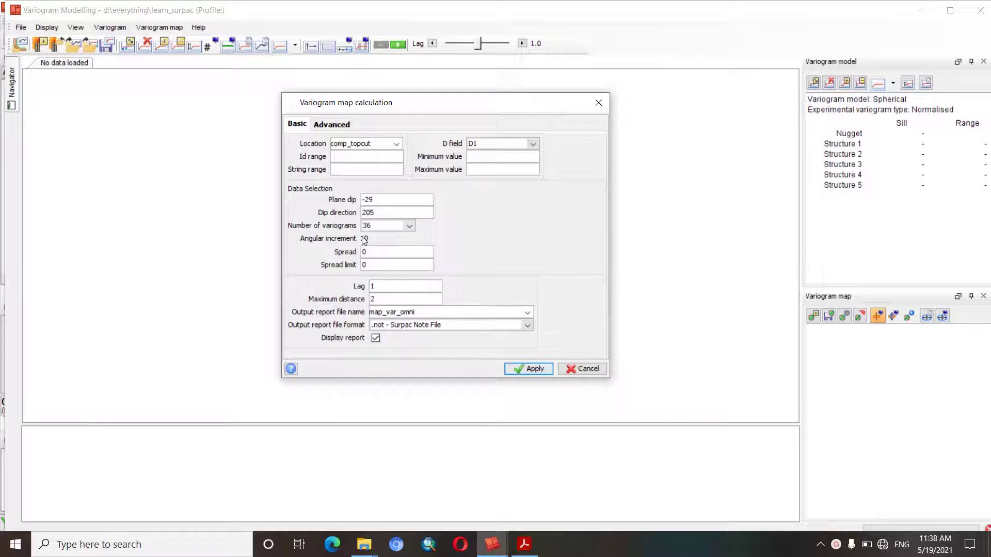
# Set the spread to 90, the spread limit to 0, the lag to 1.5 and the maximum distance to 50
pyautogui.doubleClick(370, 252)
pyautogui.write('90')
pyautogui.doubleClick(376, 265)
pyautogui.write('0')
pyautogui.doubleClick(376, 285)
pyautogui.write('1.5')
pyautogui.doubleClick(382, 299)
pyautogui.write('50')
# Name the output report file map_variogram_1
pyautogui.doubleClick(426, 312)
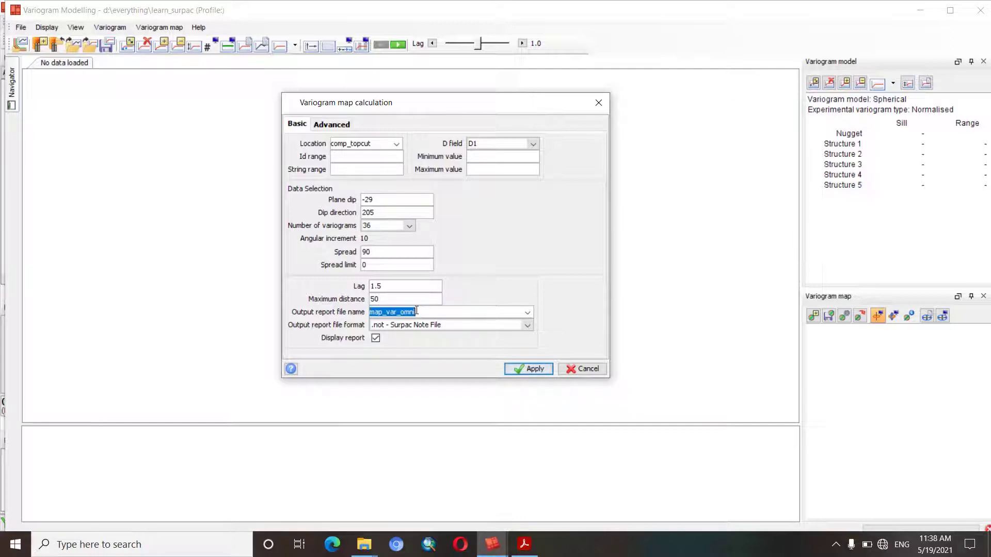
pyautogui.write('map_')
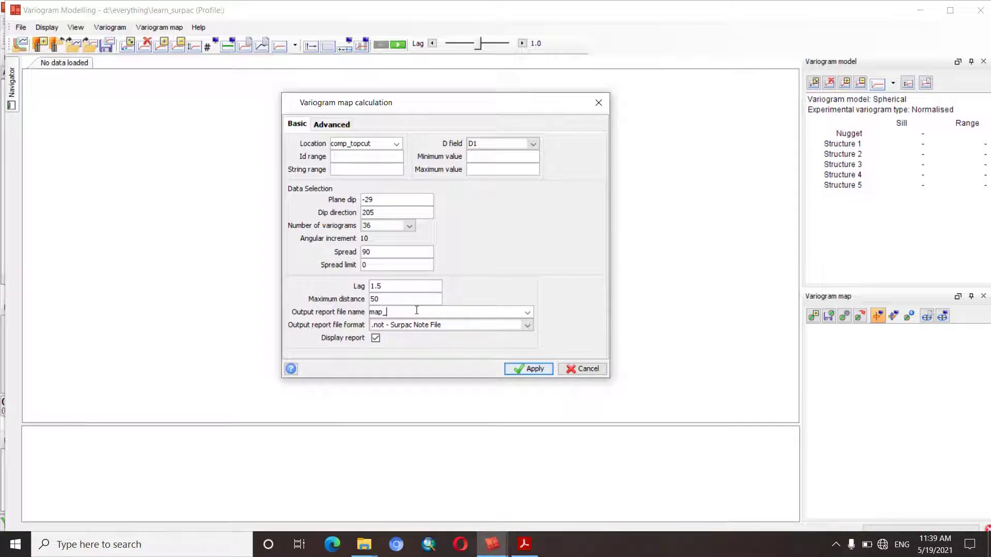
pyautogui.write('variogram_1')
# Set the advanced lag slider range to a minimum of 1, a maximum of 50 and an increment of 0.5
pyautogui.click(329, 125)
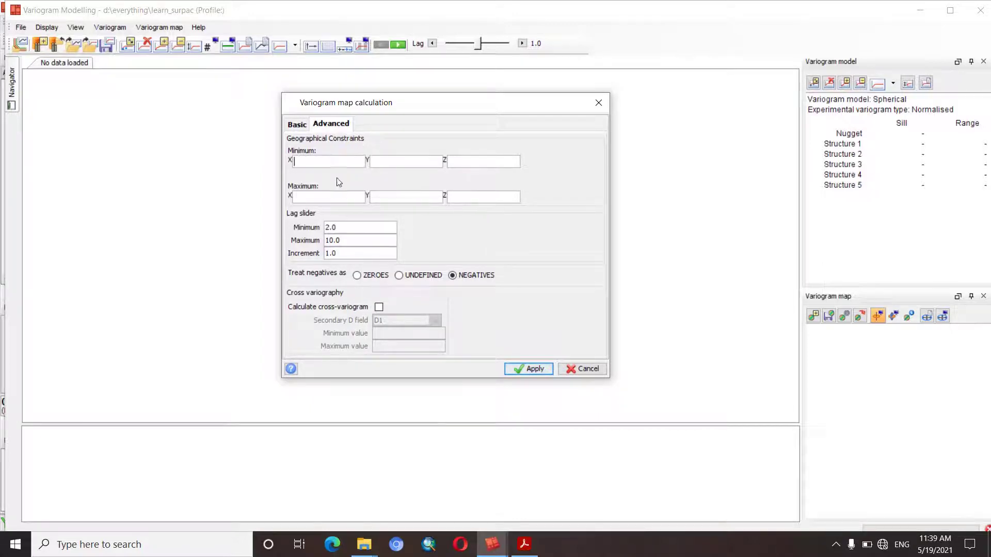
pyautogui.moveTo(390, 106); pyautogui.dragTo(373, 104)
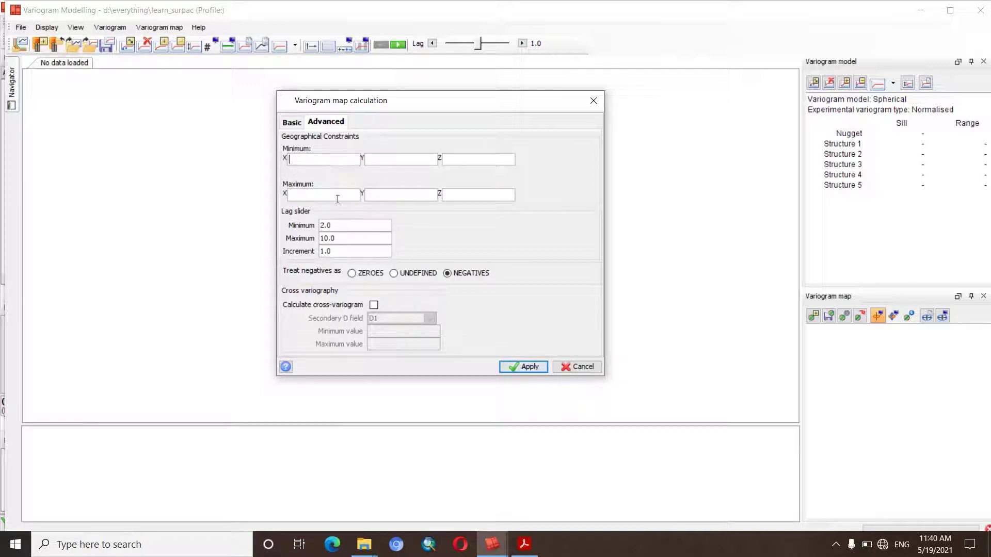
pyautogui.doubleClick(333, 226)
pyautogui.write('1')
pyautogui.doubleClick(340, 240)
pyautogui.write('50')
pyautogui.moveTo(340, 238); pyautogui.dragTo(317, 235)
pyautogui.doubleClick(336, 252)
pyautogui.write('0.5')
# Treat negatives as NEGATIVES and run the variogram map calculation with its report
pyautogui.click(351, 276)
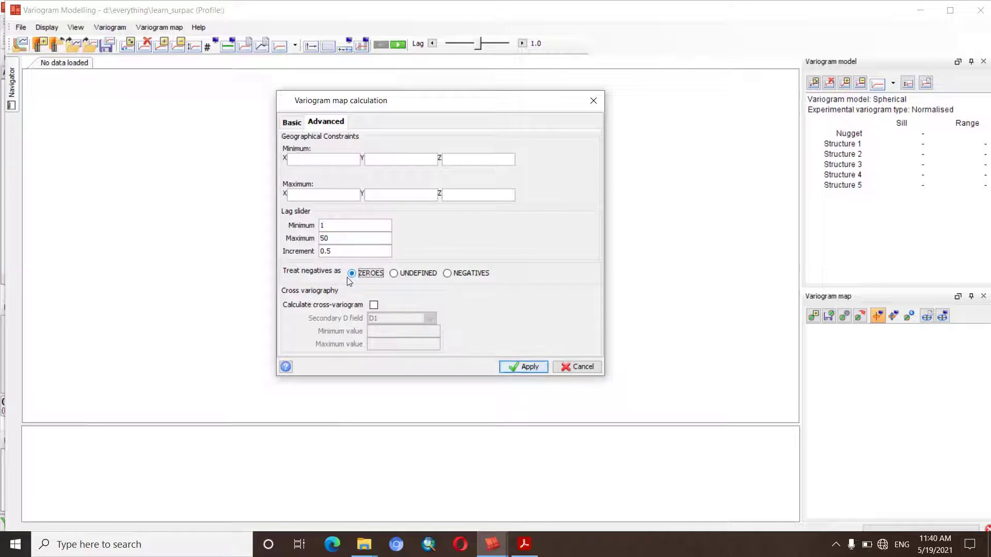
pyautogui.click(394, 273)
pyautogui.click(448, 273)
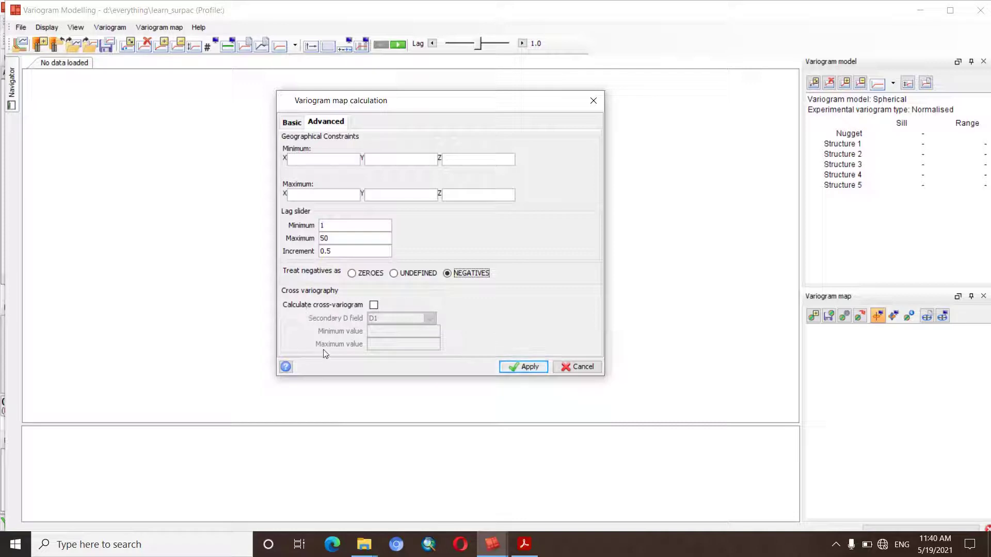
pyautogui.click(291, 122)
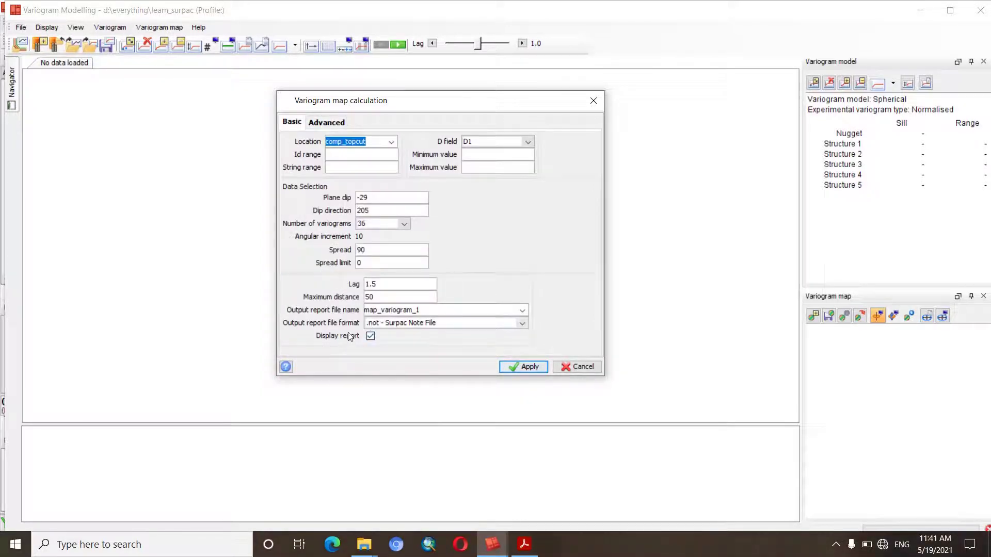
pyautogui.click(523, 366)
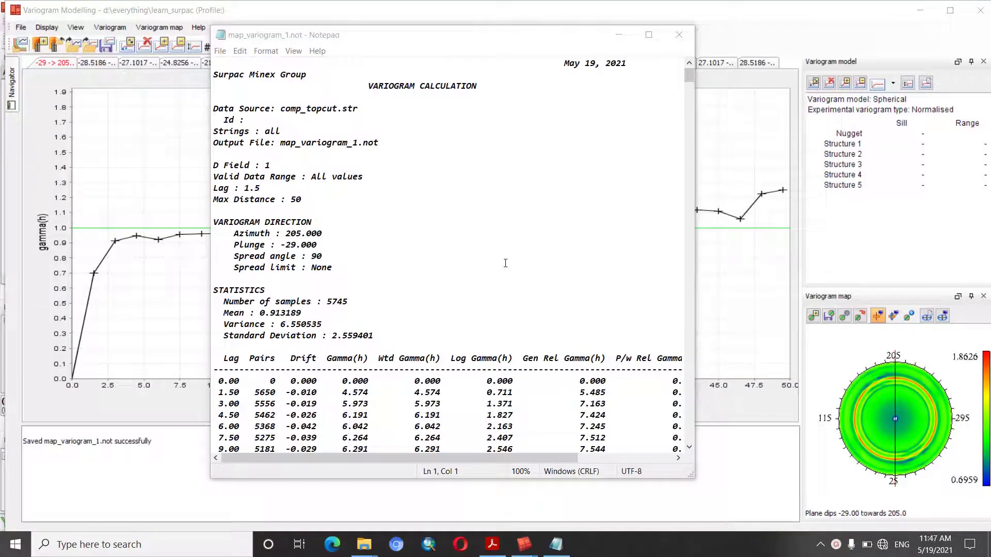
# Examine the report's data source, output file, D field, data range, lag, maximum distance, azimuth and plunge
pyautogui.moveTo(361, 40); pyautogui.dragTo(374, 31)
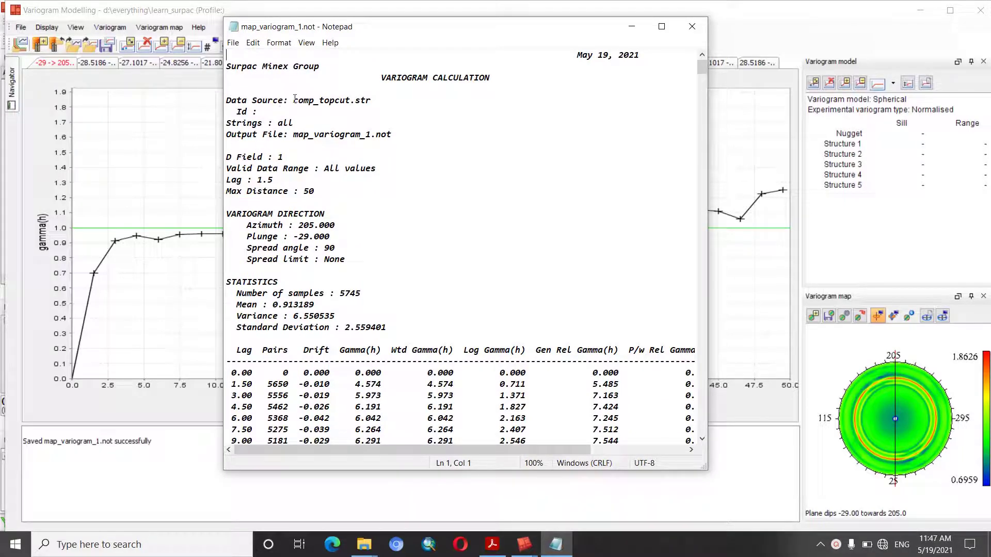
pyautogui.moveTo(293, 100); pyautogui.dragTo(379, 102)
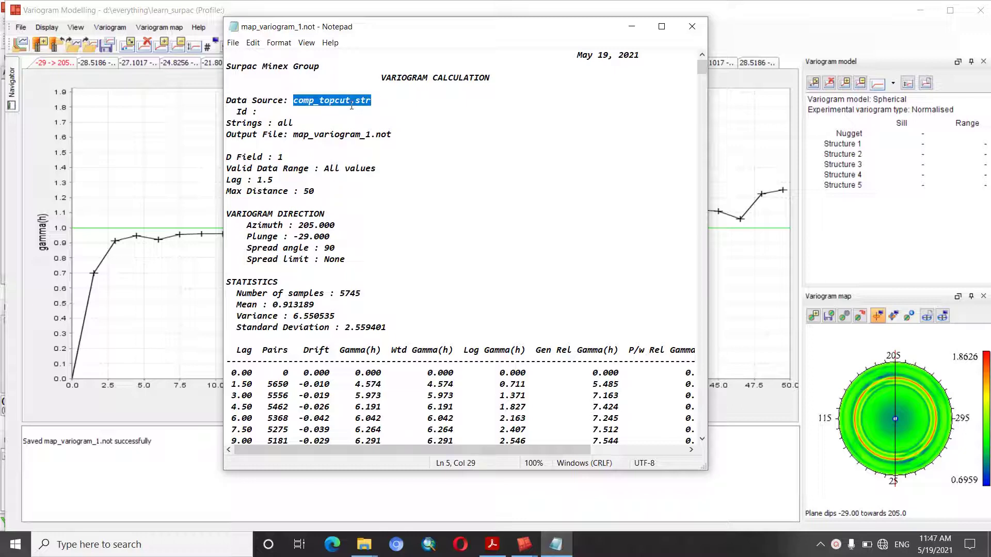
pyautogui.moveTo(236, 111); pyautogui.dragTo(376, 137)
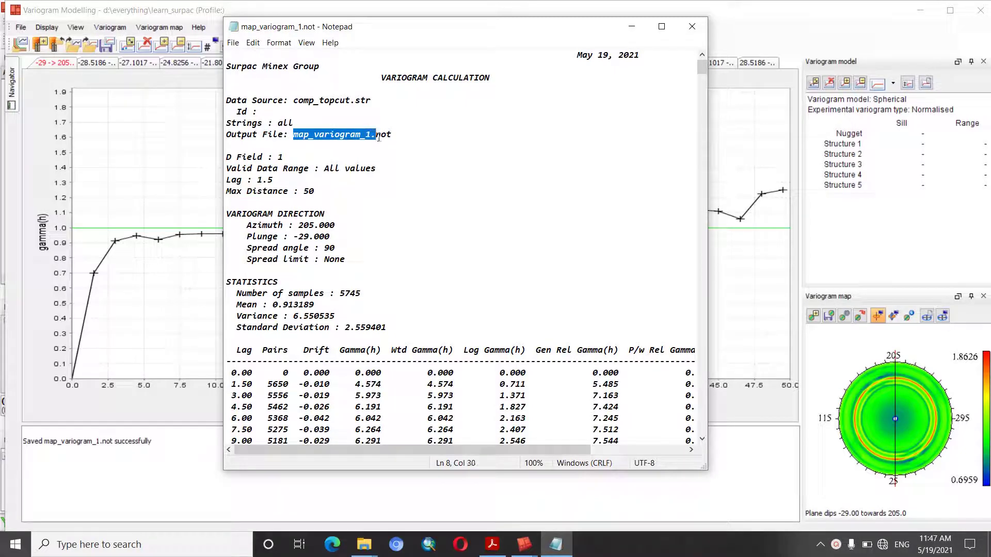
pyautogui.moveTo(226, 157); pyautogui.dragTo(286, 155)
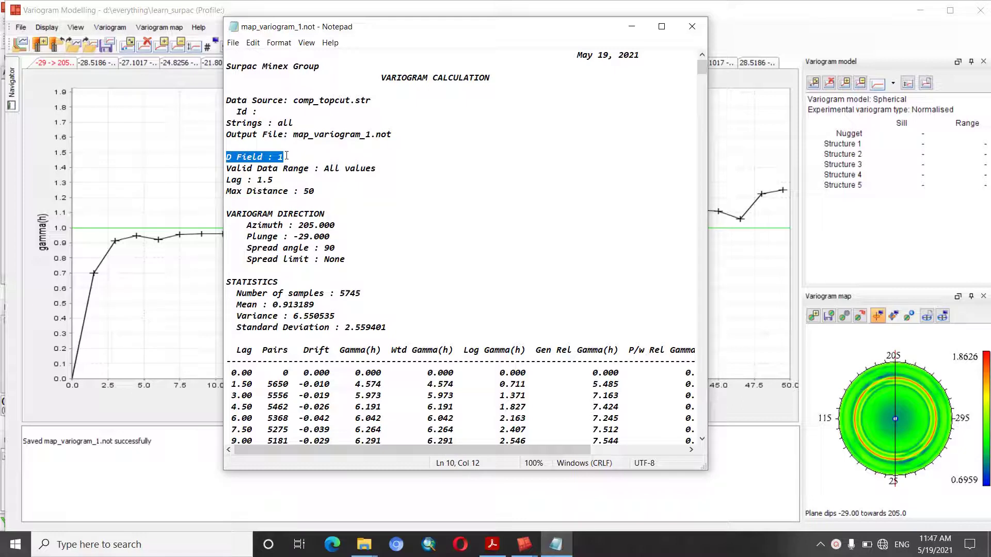
pyautogui.click(287, 155)
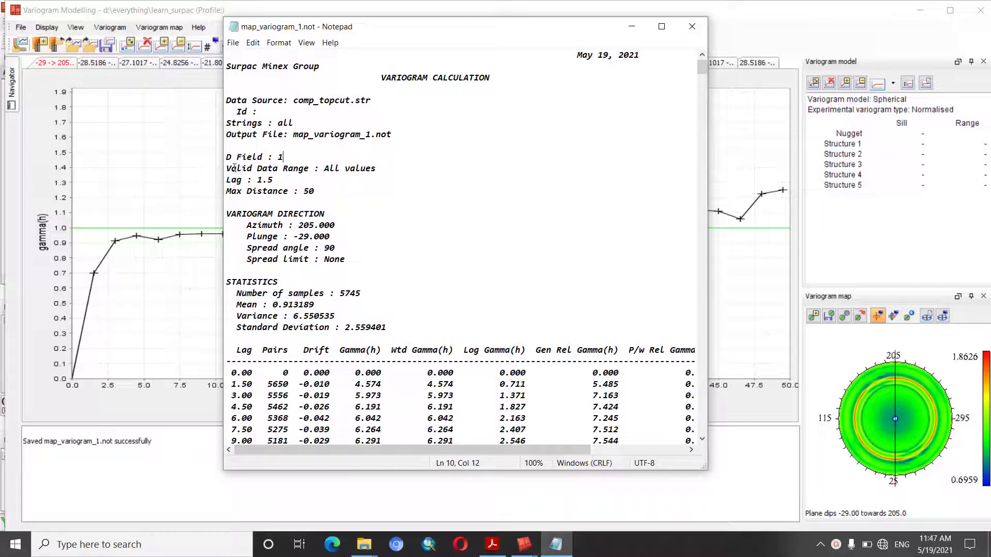
pyautogui.moveTo(227, 169); pyautogui.dragTo(360, 168)
pyautogui.moveTo(232, 180); pyautogui.dragTo(280, 180)
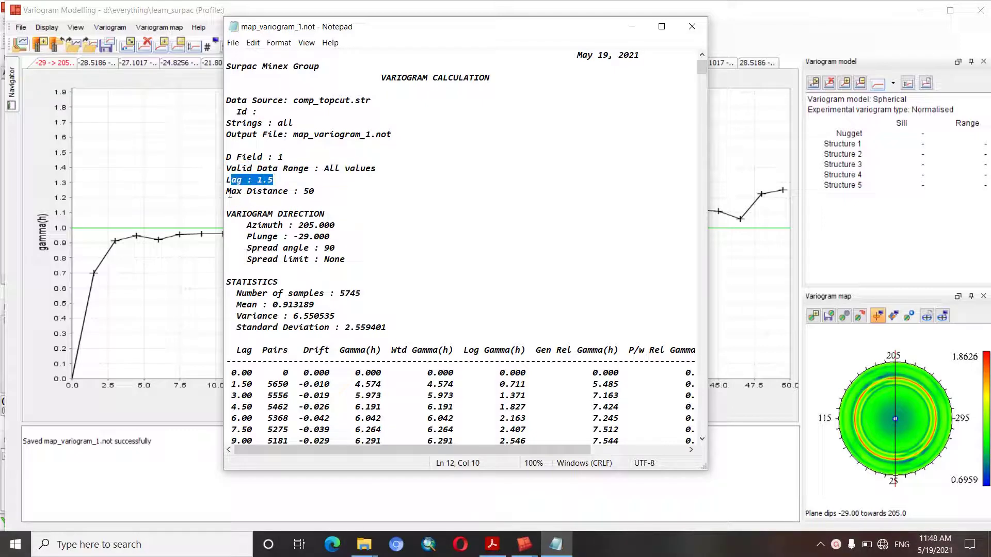
pyautogui.moveTo(227, 192); pyautogui.dragTo(313, 188)
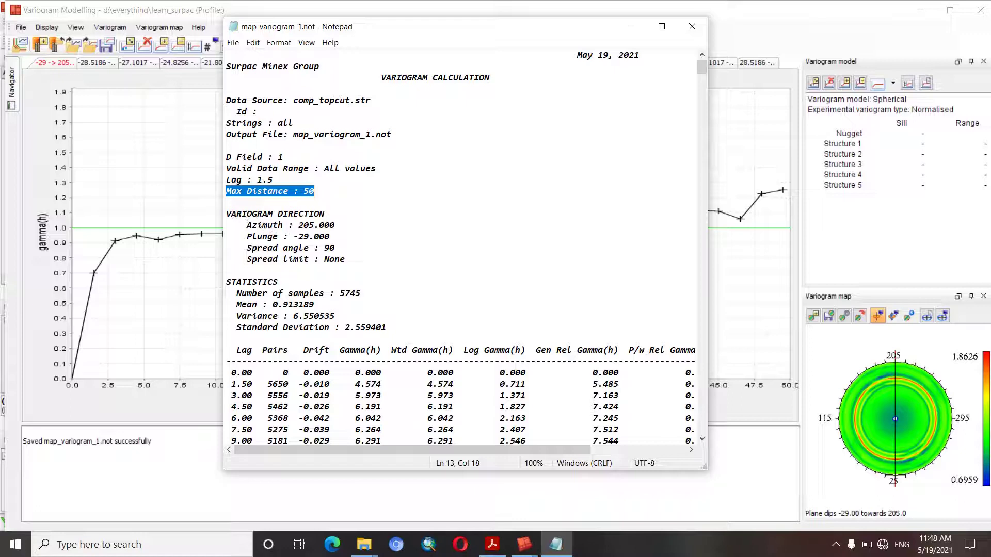
pyautogui.moveTo(237, 213); pyautogui.dragTo(309, 226)
pyautogui.moveTo(248, 236); pyautogui.dragTo(314, 237)
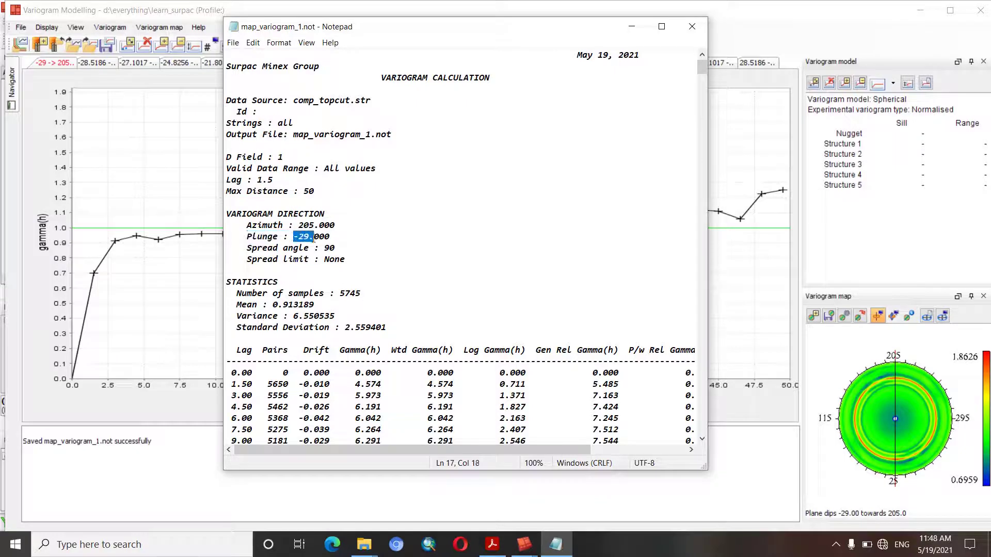
# Check the variogram map calculation settings against the report, close them unchanged and return to the map_variogram_1 report in Notepad
pyautogui.click(815, 319)
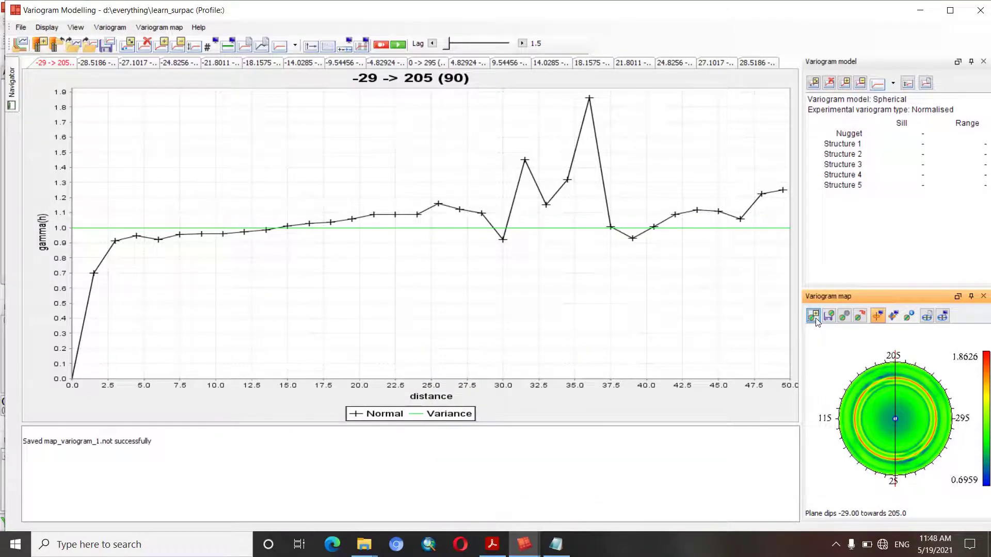
pyautogui.click(815, 317)
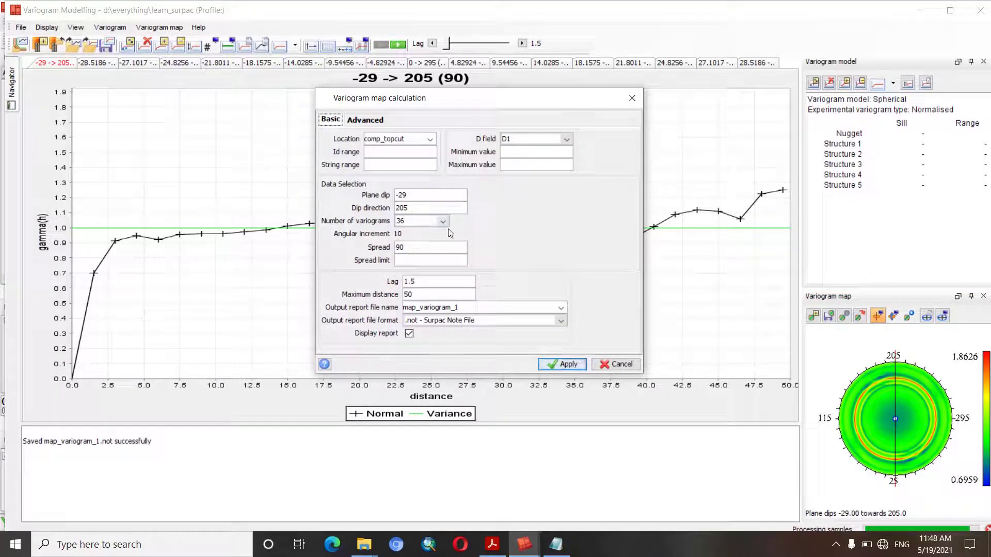
pyautogui.click(630, 98)
pyautogui.click(556, 544)
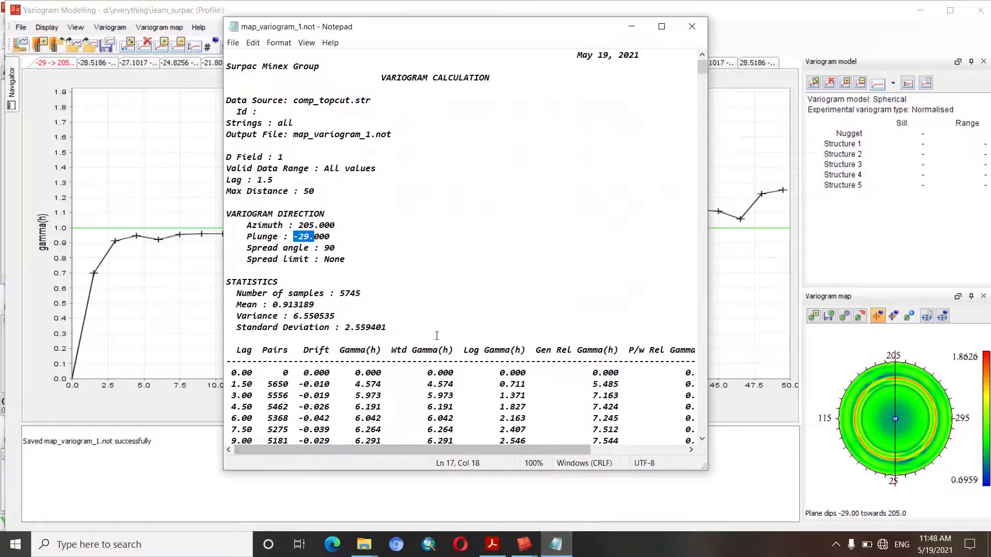
# Examine the number of samples and other statistics for the 205 azimuth direction in the variogram calculation report
pyautogui.scroll(-2, 414, 325)
pyautogui.moveTo(247, 225); pyautogui.dragTo(340, 230)
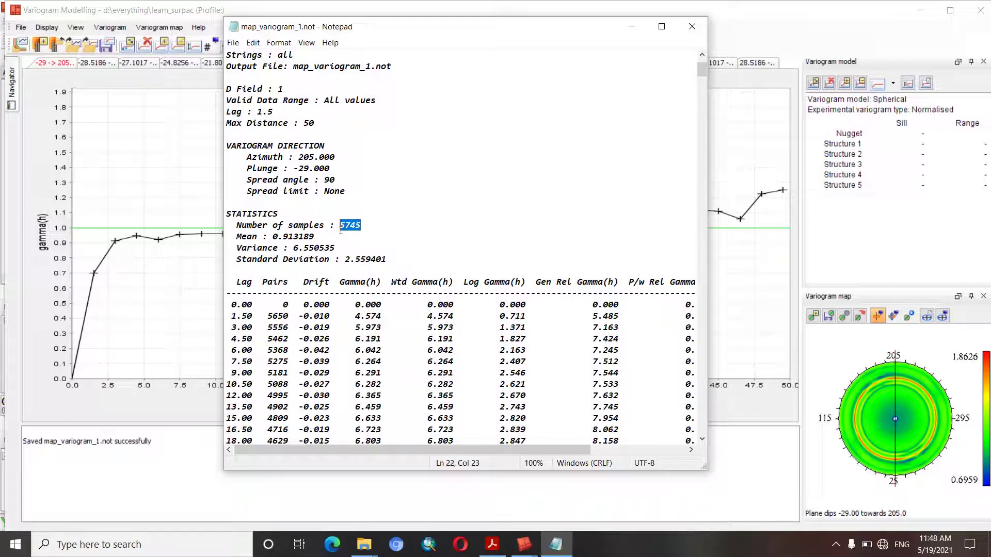
pyautogui.moveTo(496, 32); pyautogui.dragTo(497, 53)
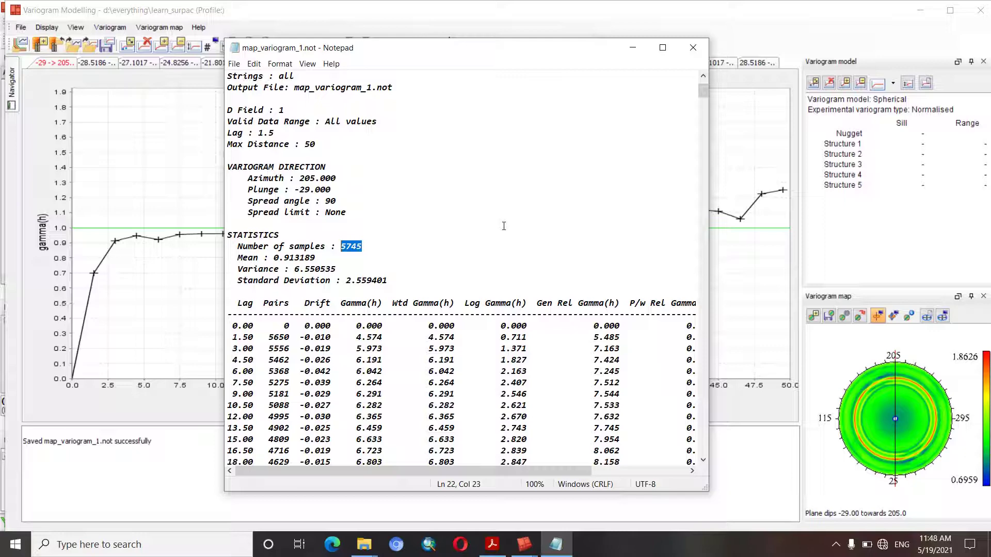
pyautogui.moveTo(468, 49); pyautogui.dragTo(475, 34)
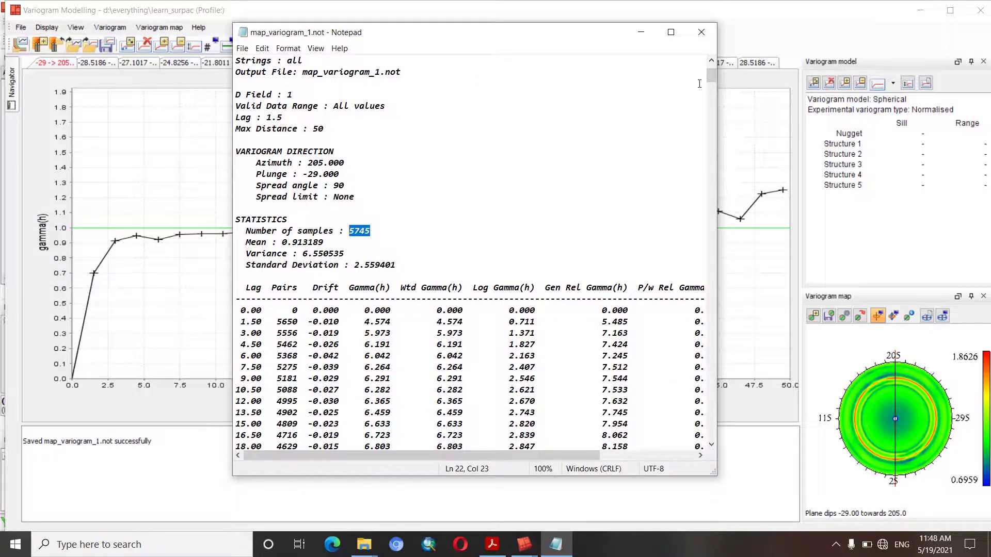
pyautogui.moveTo(711, 75)
pyautogui.mouseDown()
pyautogui.moveTo(713, 84)
pyautogui.moveTo(712, 74)
pyautogui.mouseUp()
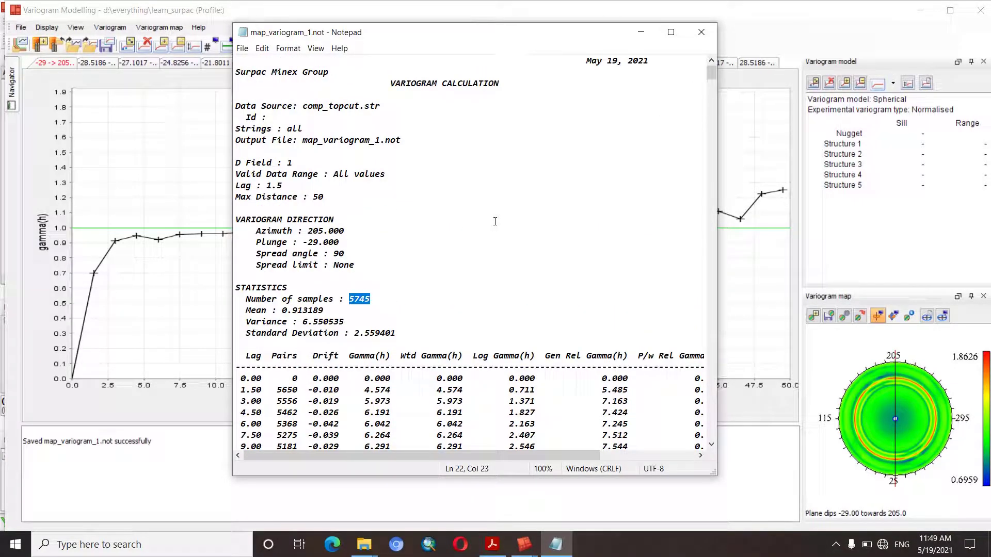
# Read through the lag tables of the successive variogram directions, return to the start of the report and close it
pyautogui.scroll(-11, 497, 294)
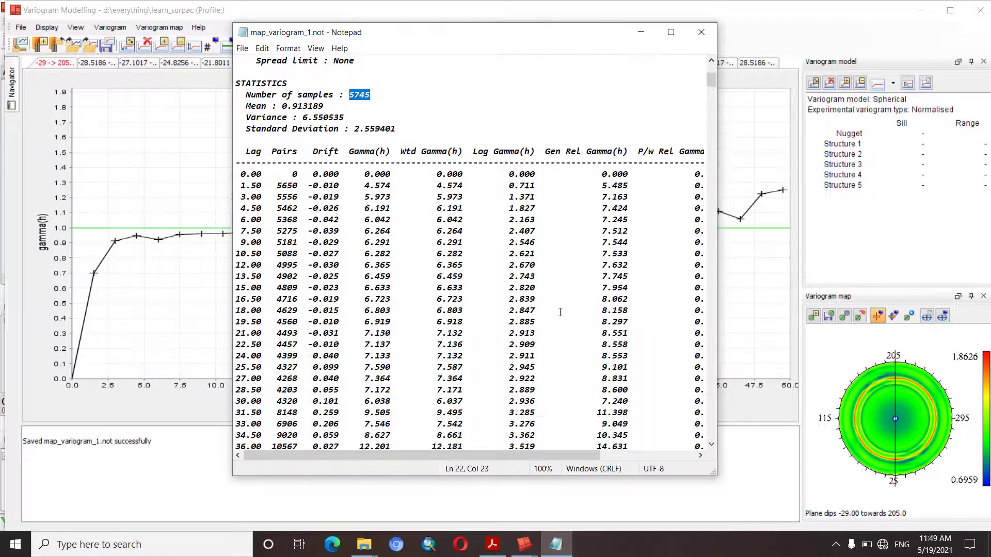
pyautogui.scroll(-6, 560, 313)
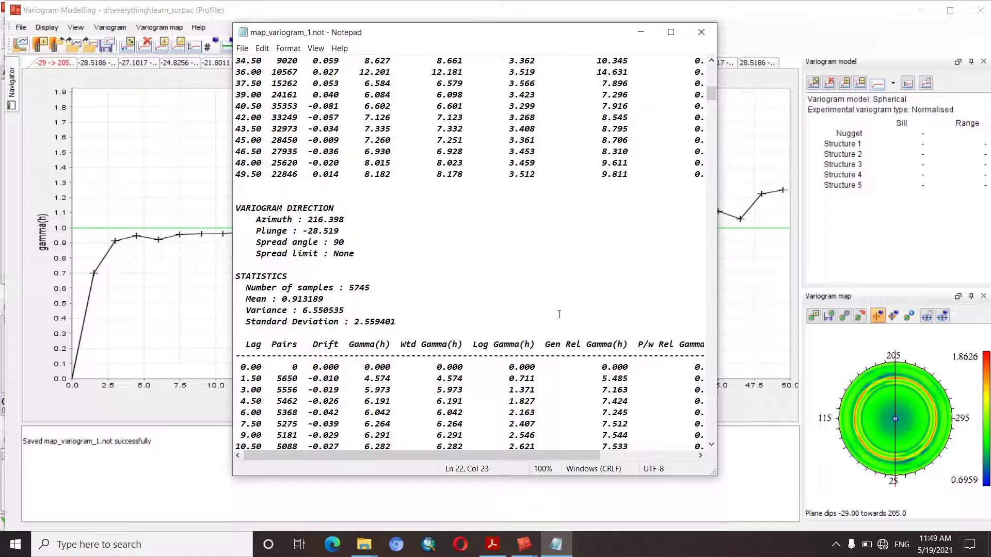
pyautogui.scroll(-15, 559, 314)
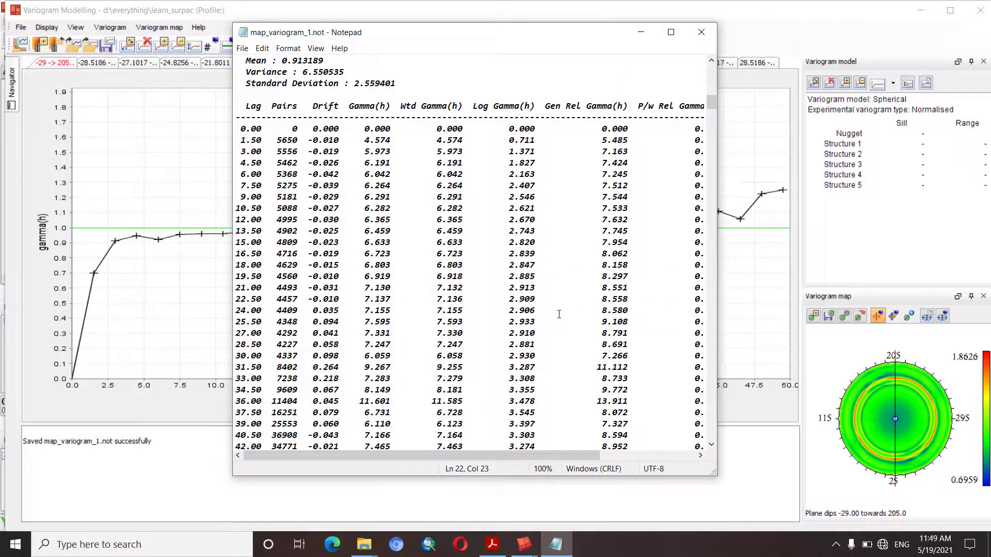
pyautogui.scroll(-11, 559, 315)
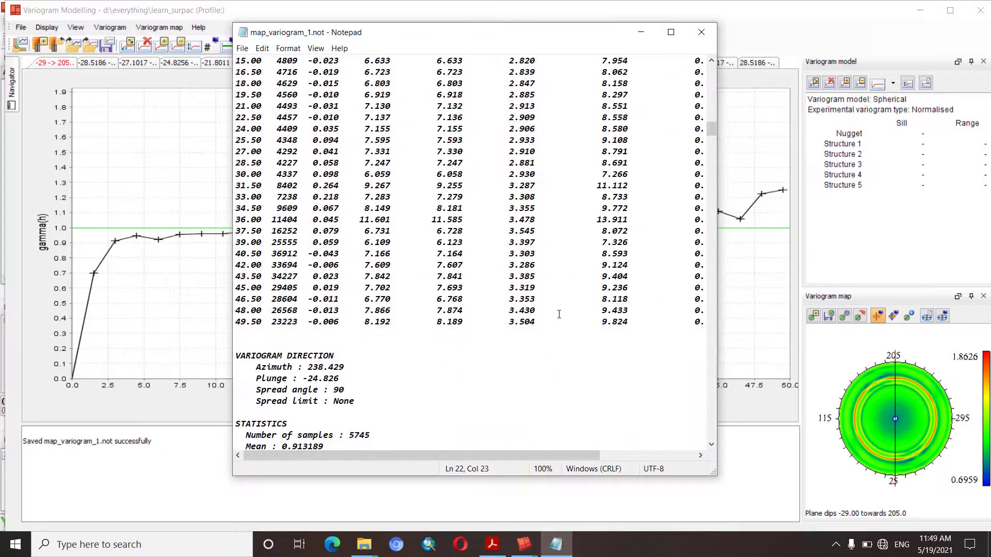
pyautogui.scroll(-8, 559, 315)
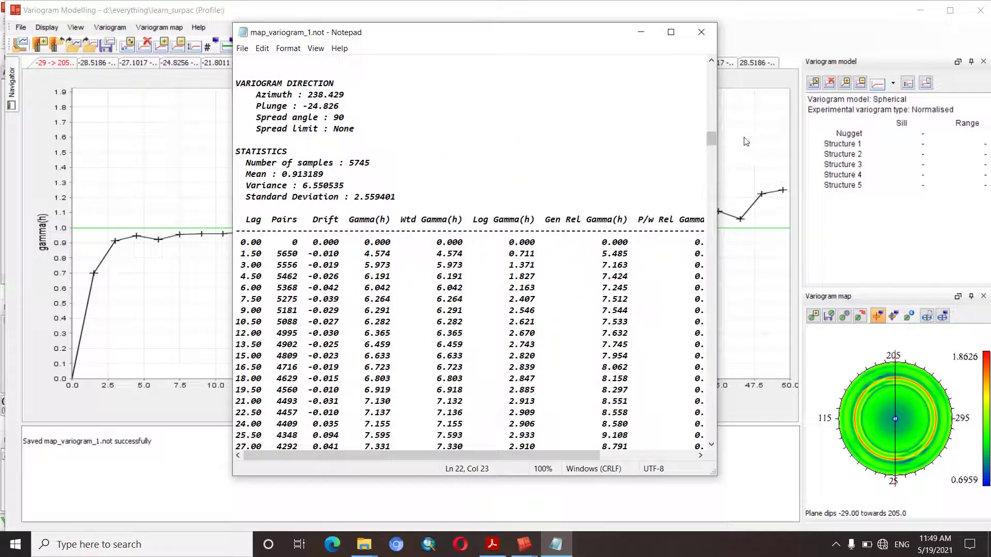
pyautogui.moveTo(711, 140); pyautogui.dragTo(714, 76)
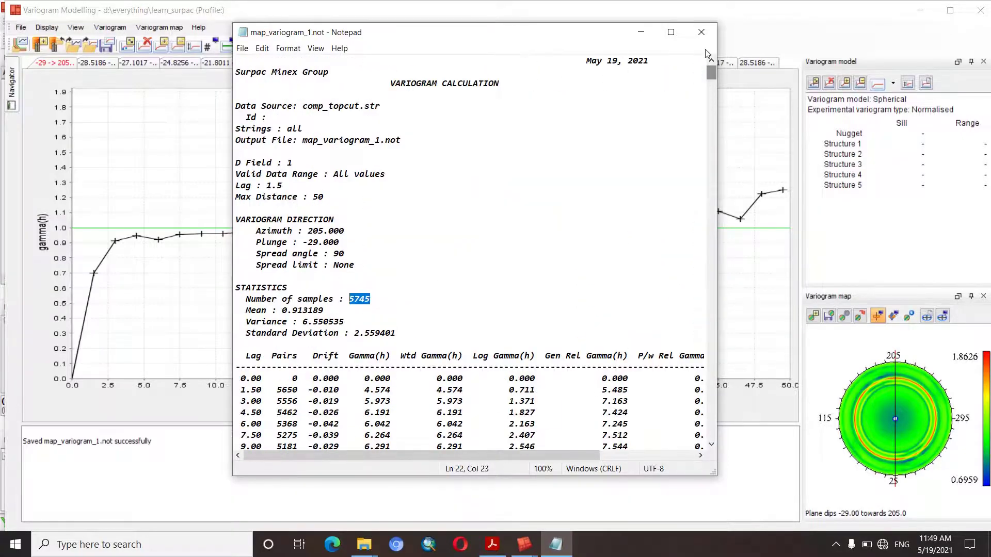
pyautogui.click(702, 33)
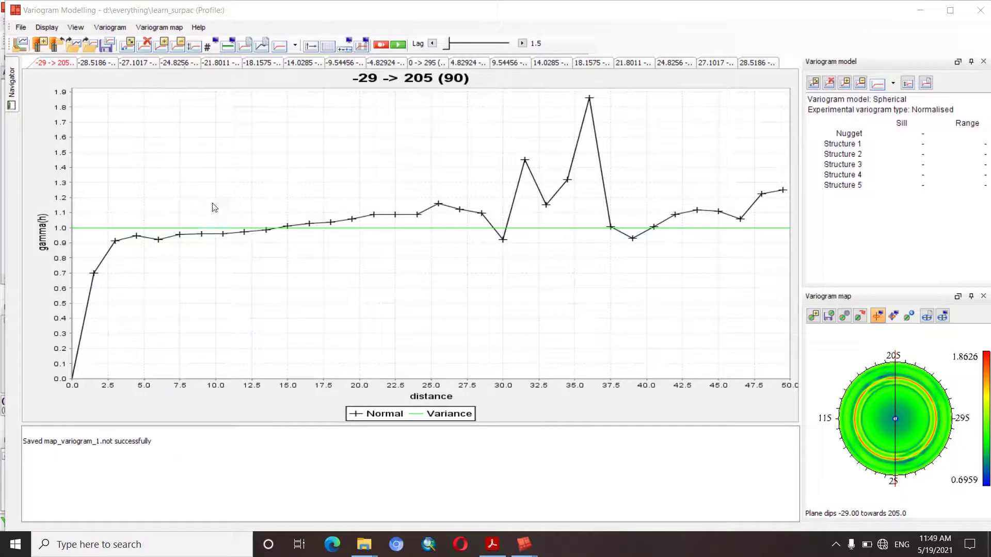
# Tile the directional variograms and compare 216.398, 2.40552 and 227.594 with their direction lines on the variogram map
pyautogui.rightClick(205, 146)
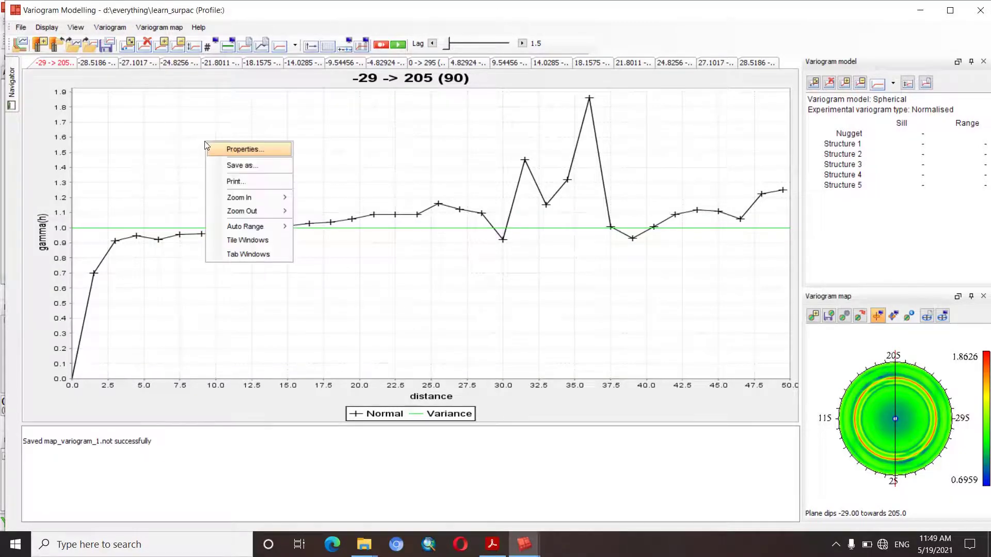
pyautogui.click(254, 242)
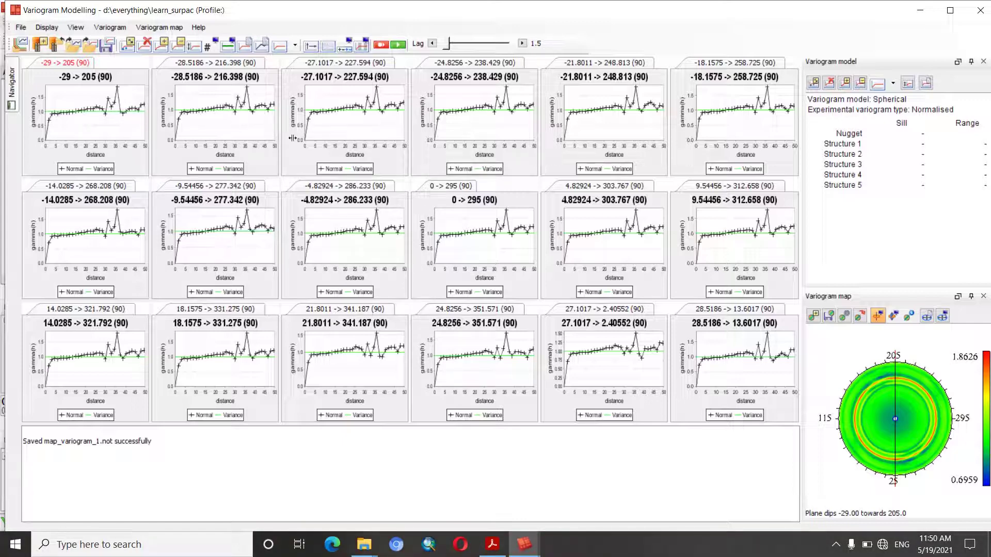
pyautogui.click(214, 66)
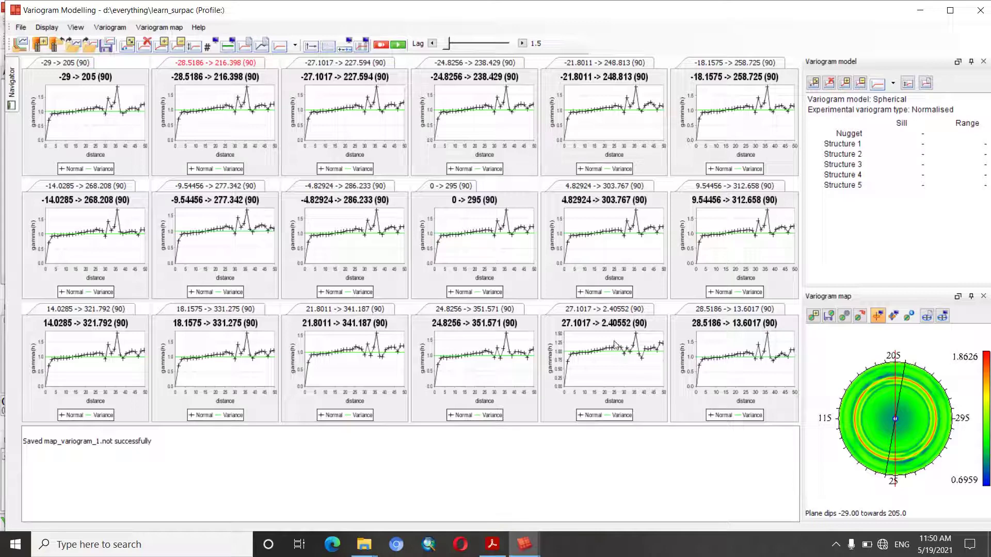
pyautogui.click(614, 316)
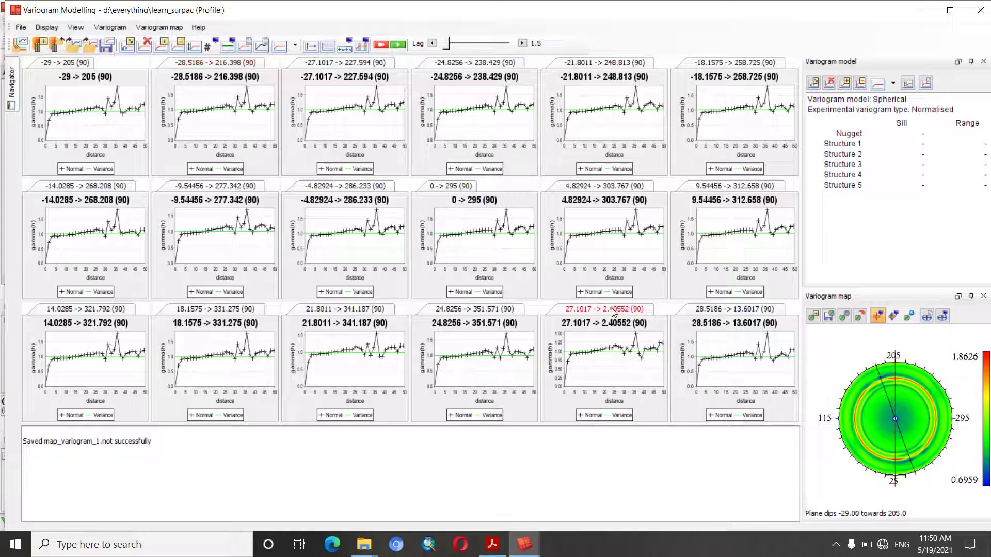
pyautogui.click(231, 77)
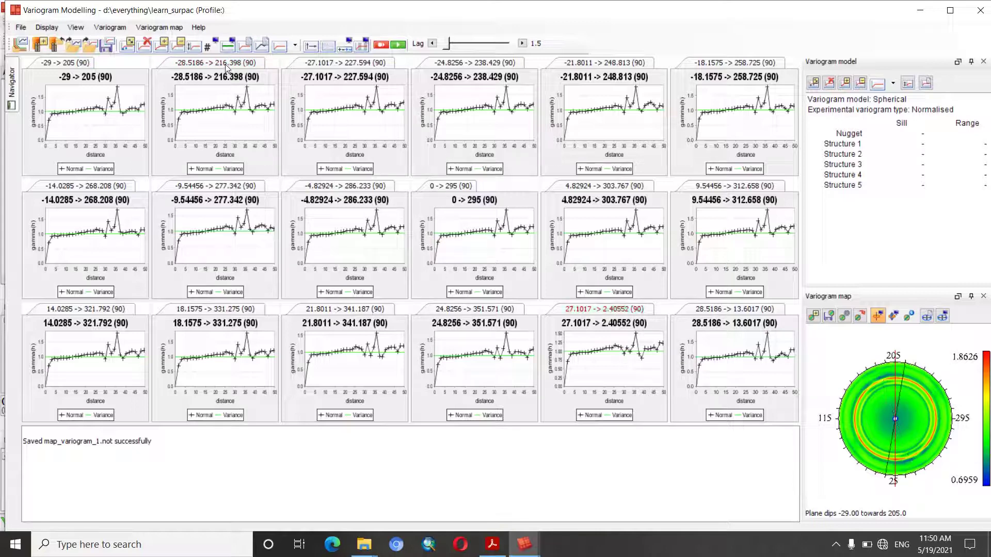
pyautogui.click(582, 329)
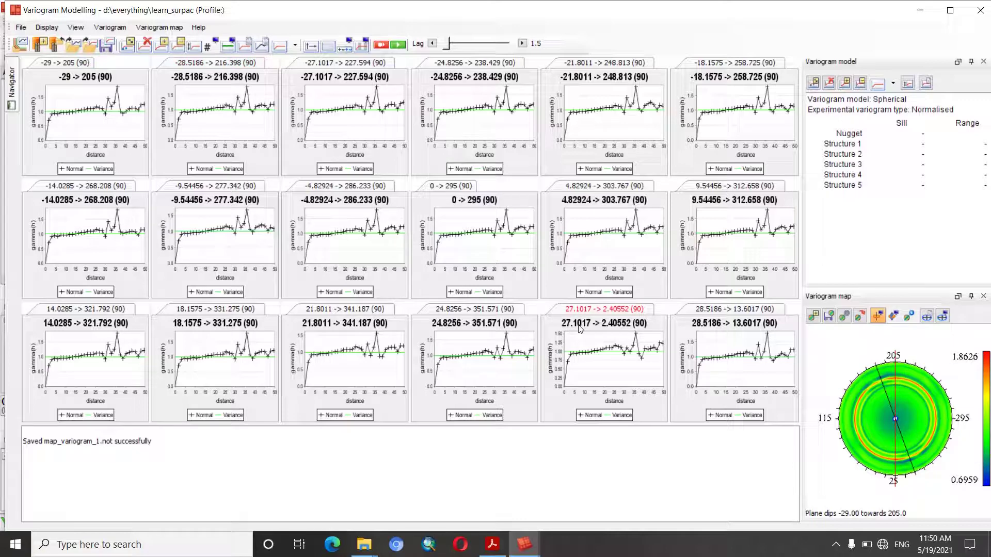
pyautogui.click(351, 67)
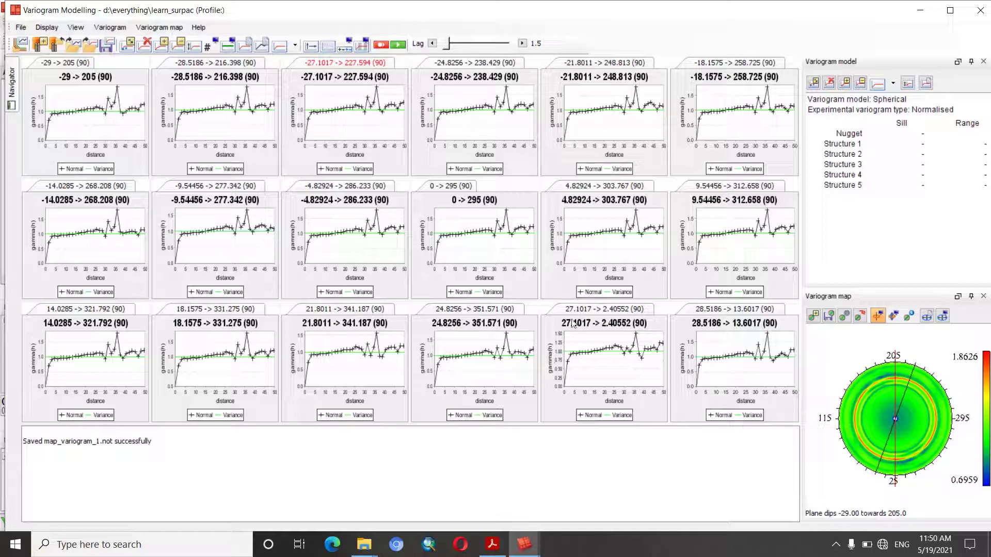
pyautogui.click(621, 356)
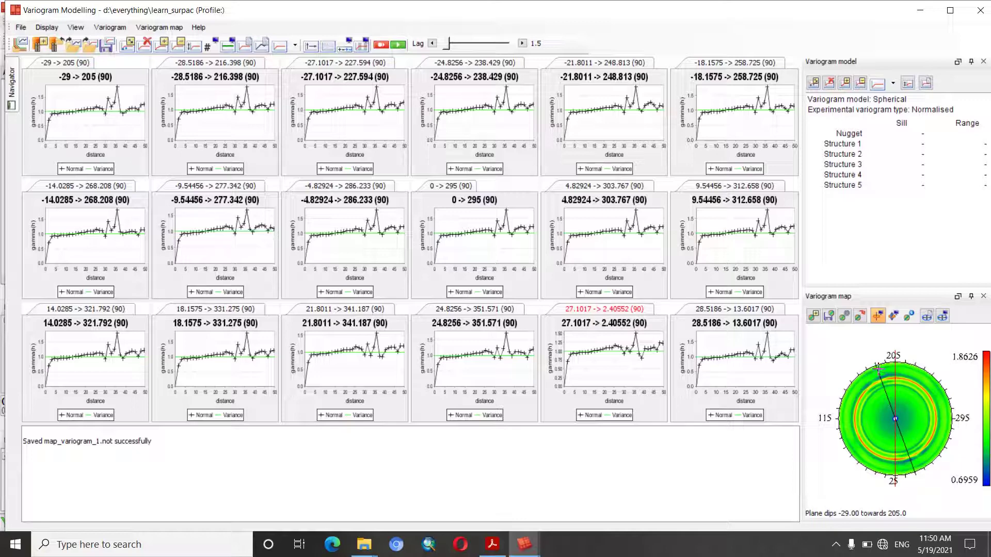
pyautogui.click(882, 368)
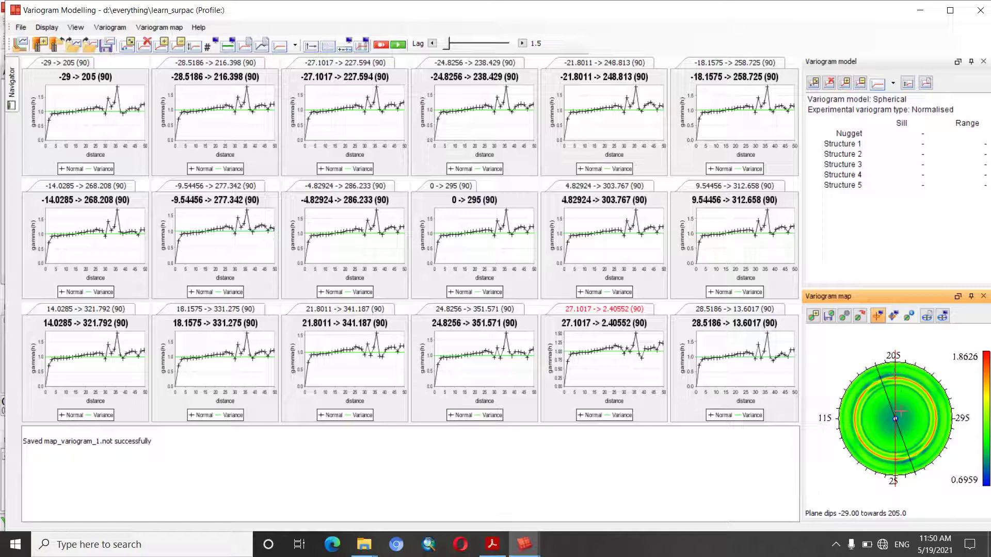
# Check the tiled variograms from -24.8256 -> 238.429 to -9.54456 -> 277.342 against the map and restore the tabbed view at -29 -> 205
pyautogui.click(445, 66)
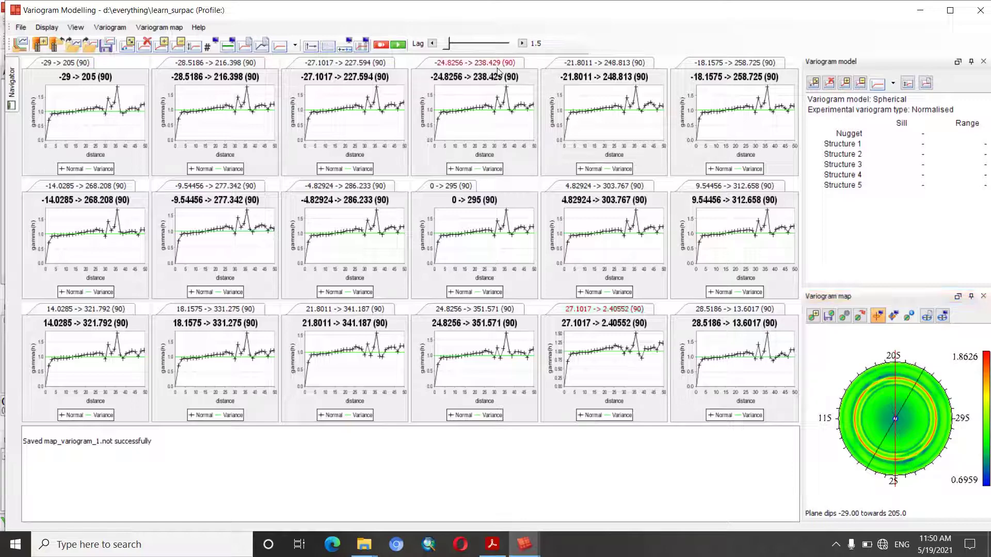
pyautogui.click(586, 67)
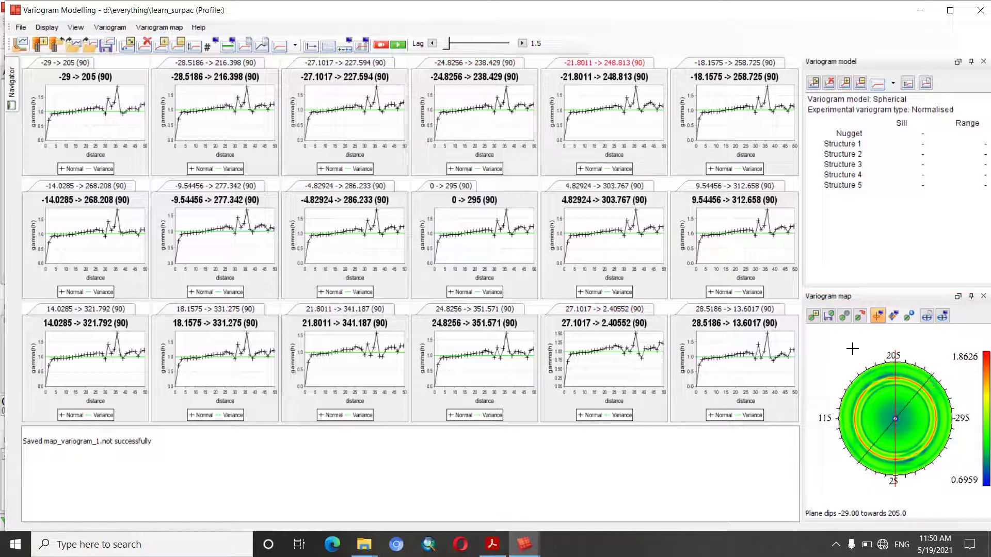
pyautogui.click(717, 66)
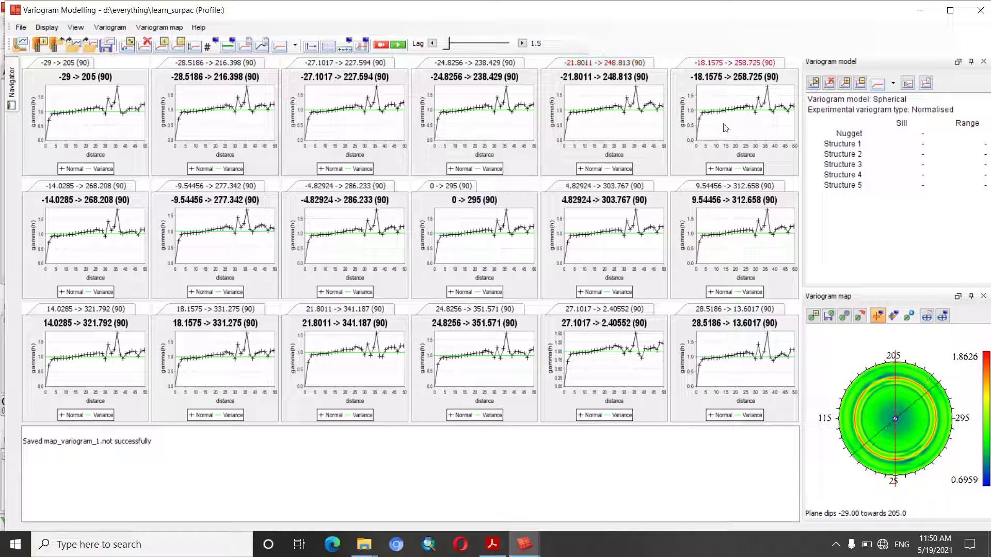
pyautogui.click(85, 187)
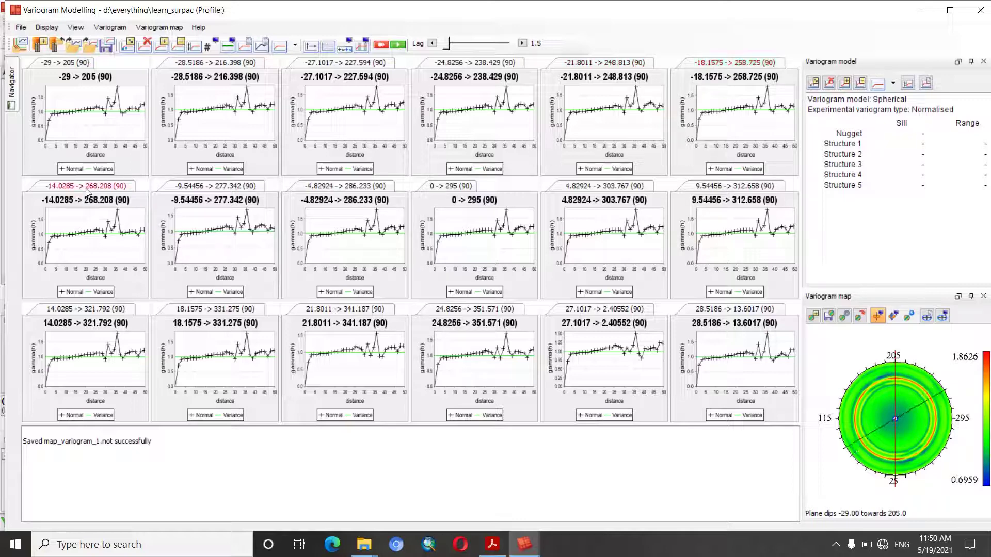
pyautogui.click(191, 204)
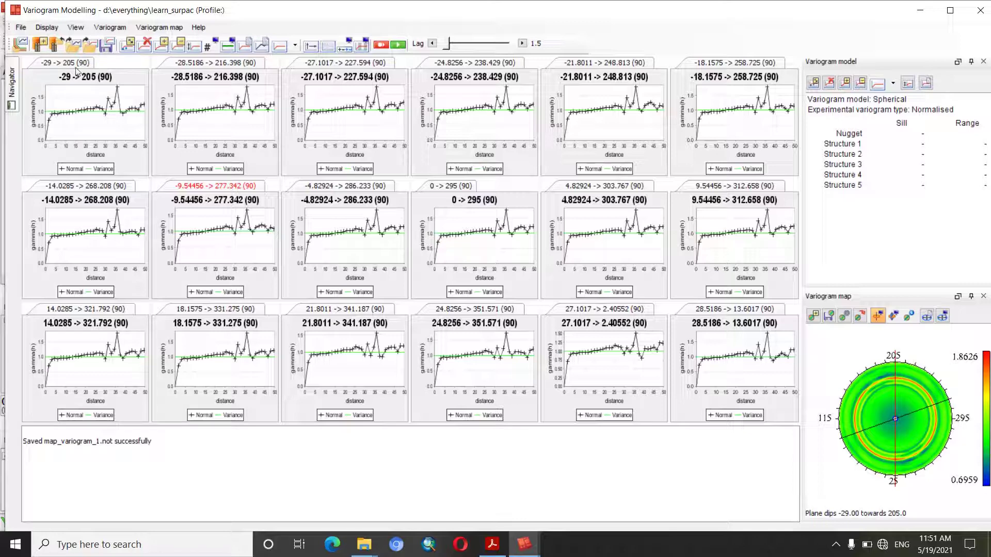
pyautogui.rightClick(95, 104)
pyautogui.click(161, 219)
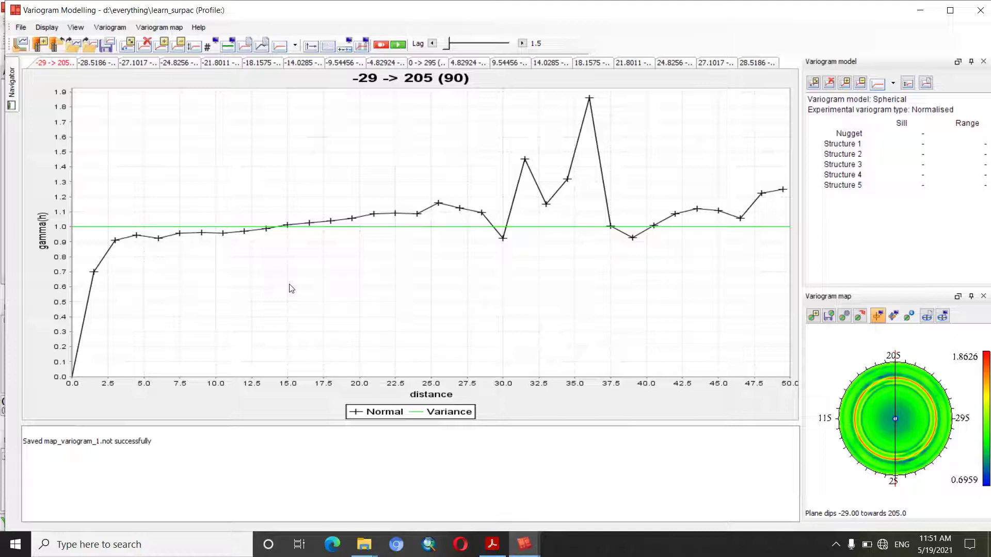
# Switch the variogram map to the plane dipping -61 towards 25 and tile its directional variograms for comparison
pyautogui.click(895, 316)
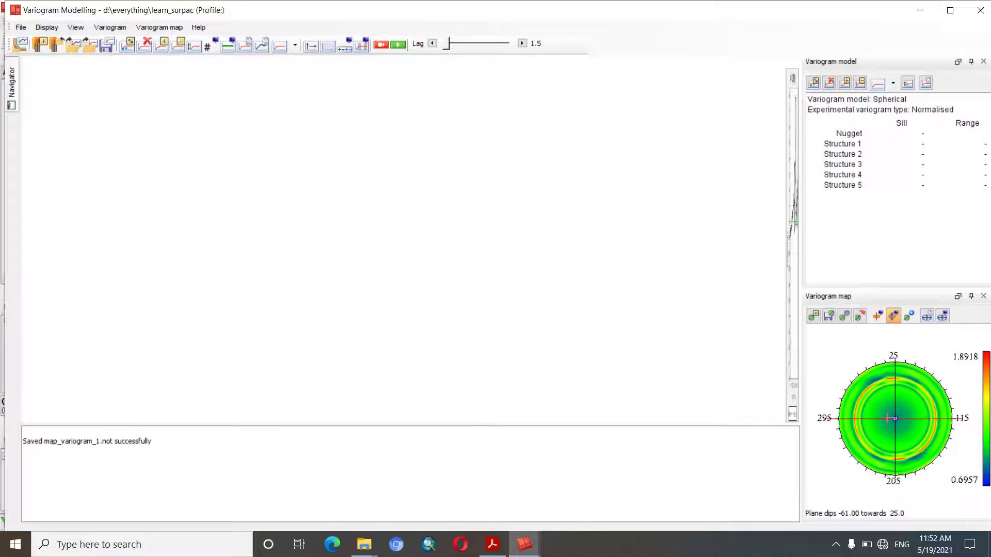
pyautogui.rightClick(791, 115)
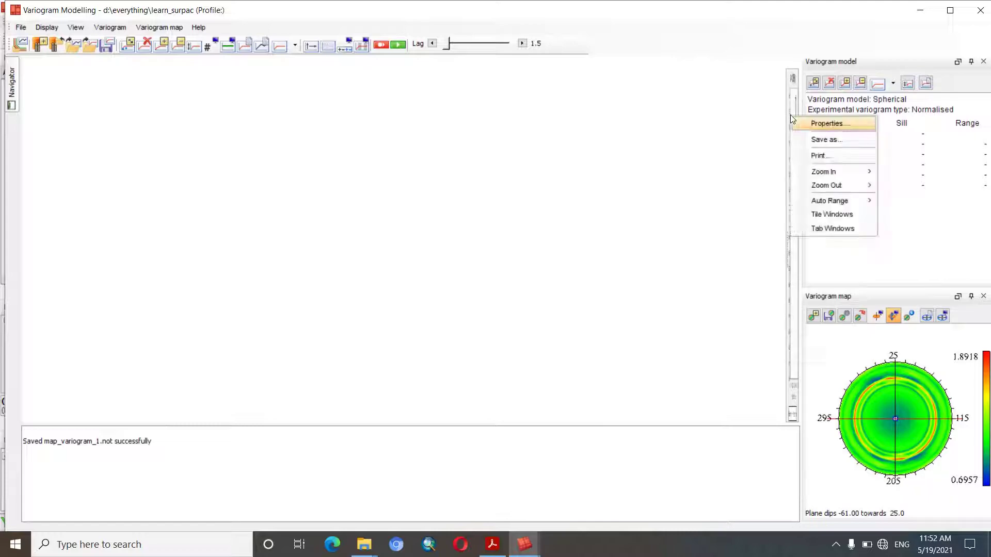
pyautogui.click(821, 218)
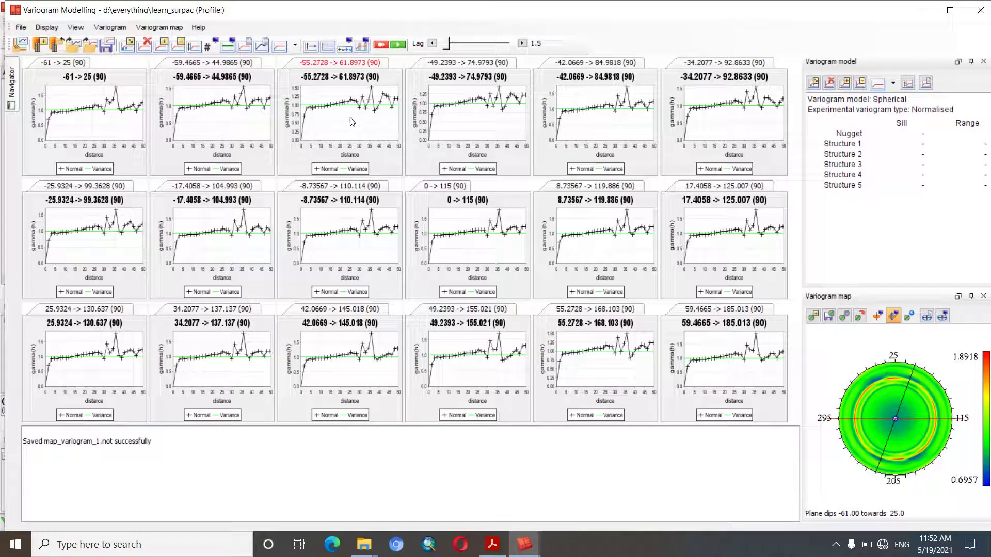
pyautogui.moveTo(405, 127); pyautogui.dragTo(403, 127)
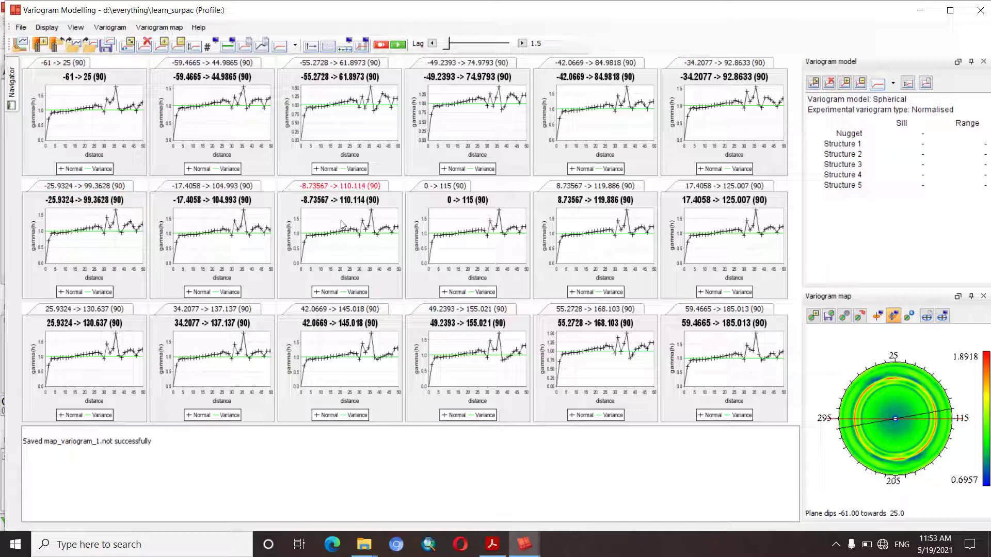
# Restore the tabbed view and review the directional variograms from -61 -> 25 to -34.2077 -> 92.8633 with their lines on the map
pyautogui.rightClick(117, 104)
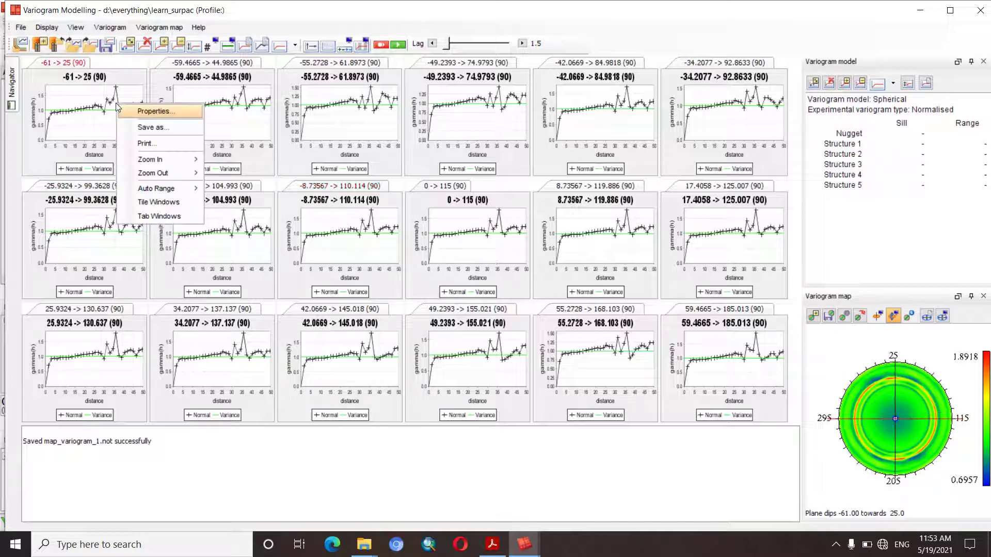
pyautogui.click(153, 216)
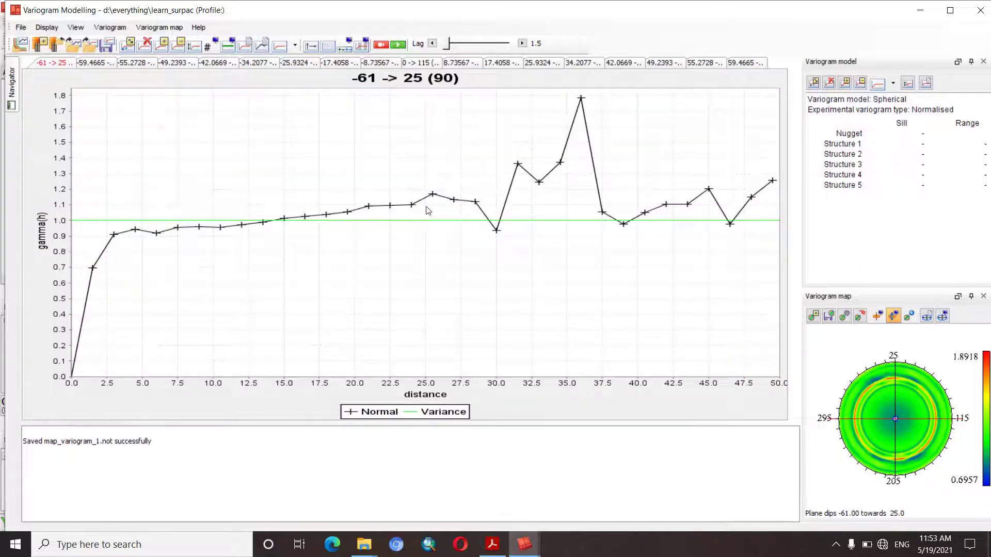
pyautogui.click(104, 64)
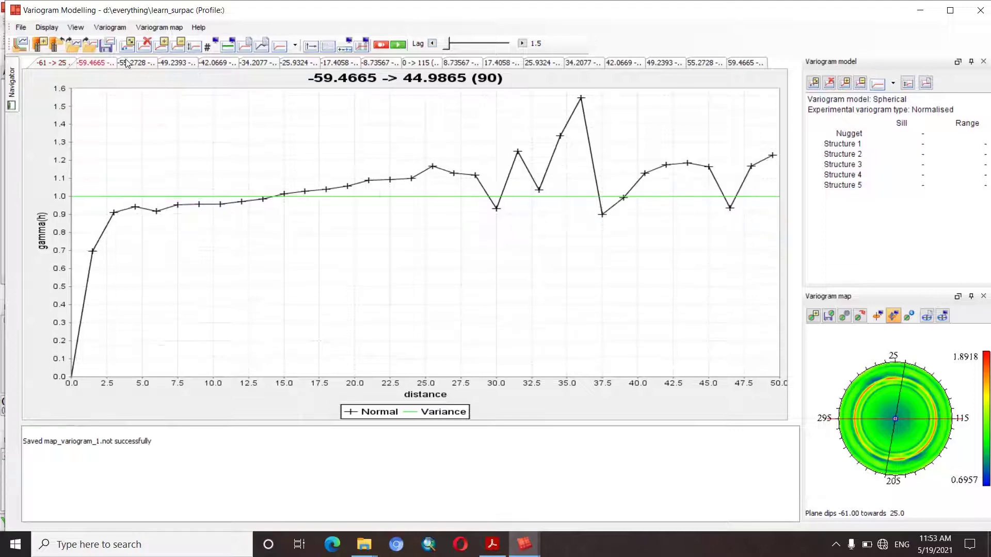
pyautogui.click(131, 64)
pyautogui.click(178, 65)
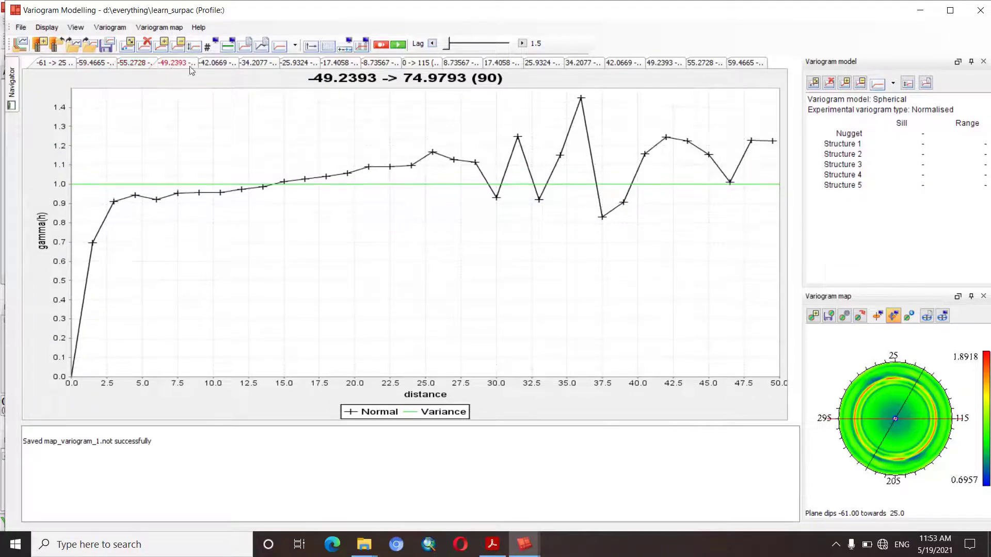
pyautogui.click(215, 64)
pyautogui.click(258, 65)
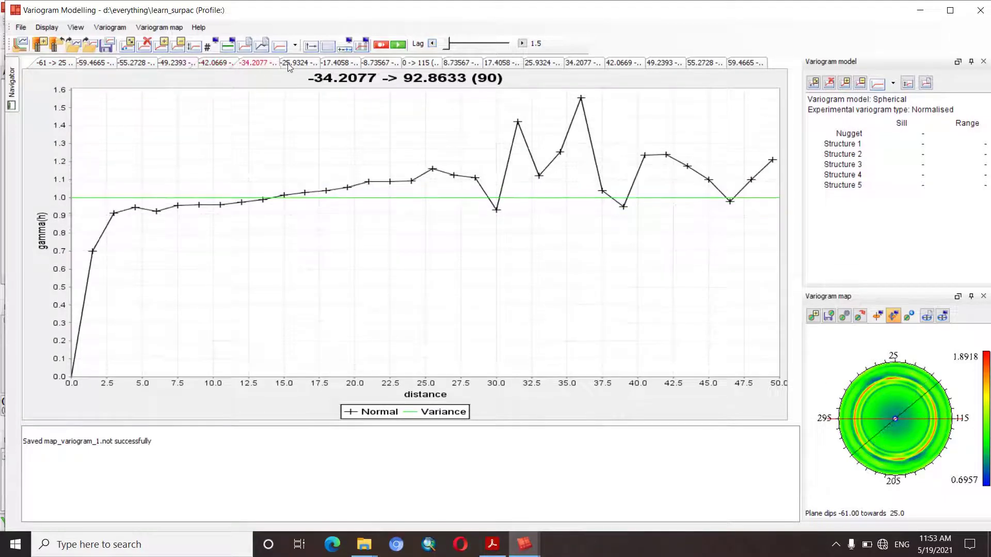
# Review the remaining directional variograms from -25.9324 -> 99.3628 through to 34.2077 -> 137.137
pyautogui.click(291, 66)
pyautogui.click(344, 64)
pyautogui.click(386, 64)
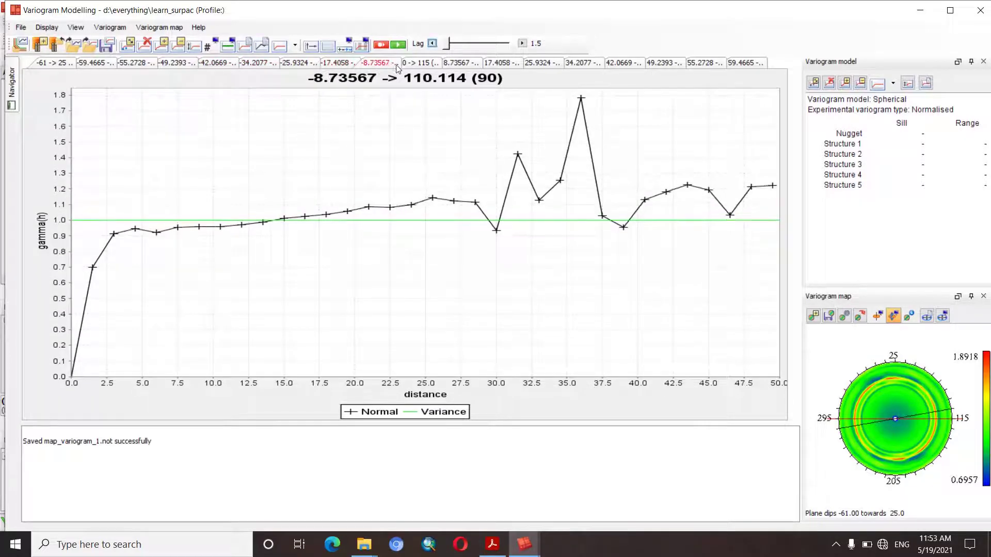
pyautogui.click(428, 65)
pyautogui.click(464, 65)
pyautogui.click(507, 64)
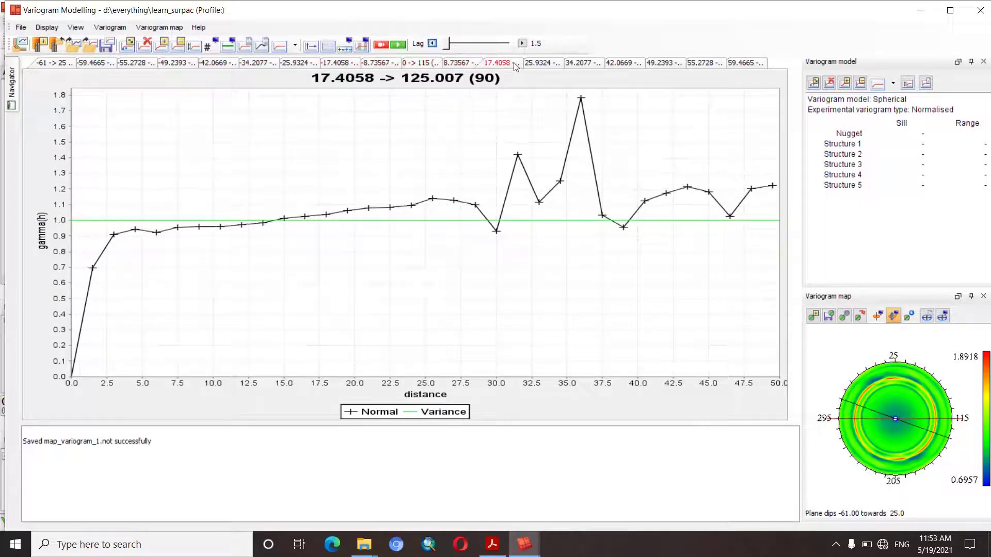
pyautogui.click(547, 66)
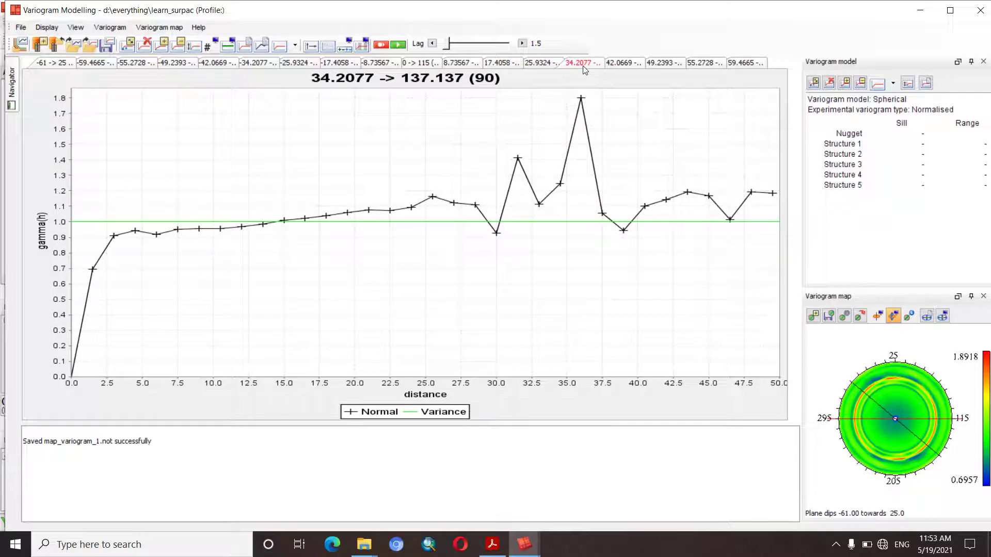
# Add a spherical model to the 34.2077 -> 137.137 variogram and fit it with nugget about 0.05, sill about 0.90 and range about 4.4
pyautogui.click(128, 47)
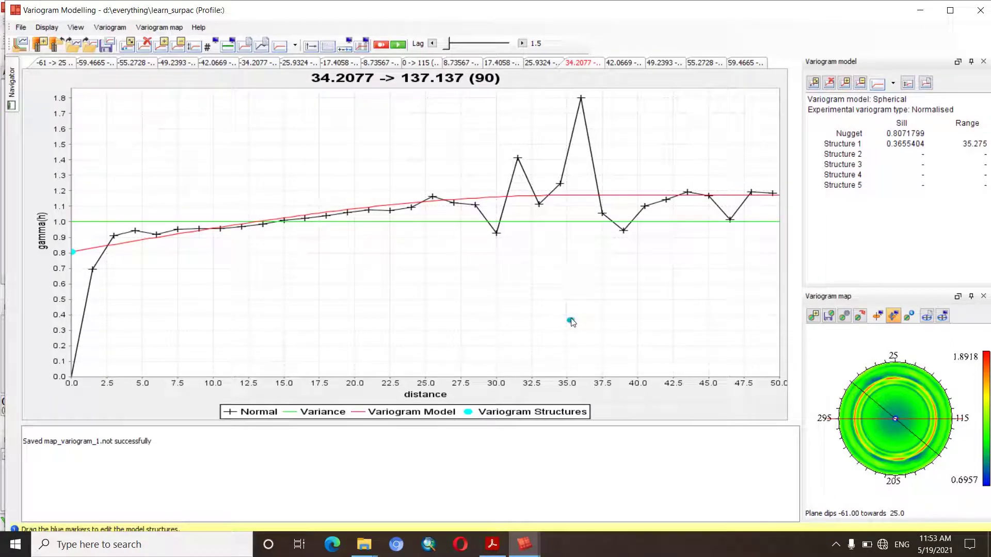
pyautogui.moveTo(571, 320)
pyautogui.mouseDown()
pyautogui.moveTo(542, 283)
pyautogui.moveTo(414, 226)
pyautogui.moveTo(362, 233)
pyautogui.mouseUp()
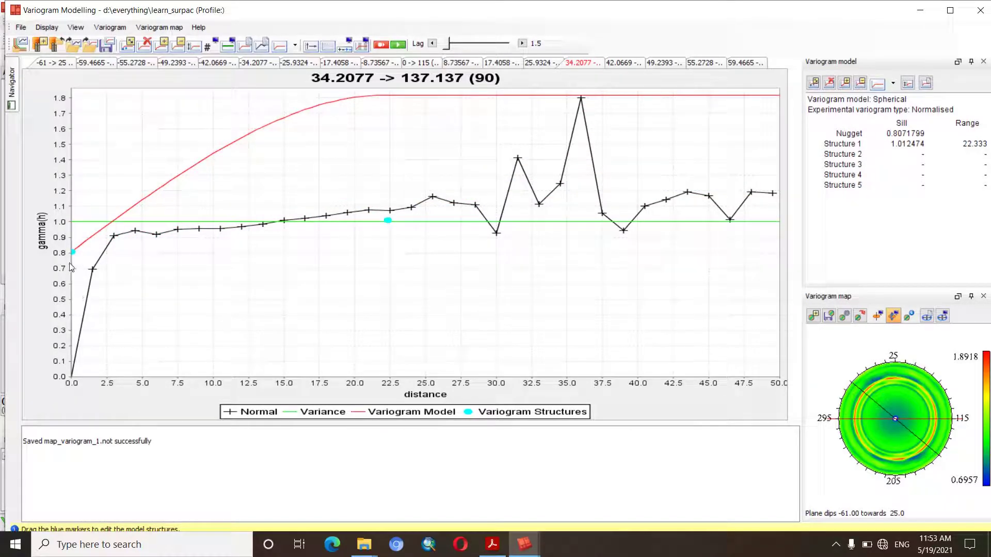
pyautogui.moveTo(73, 254); pyautogui.dragTo(73, 368)
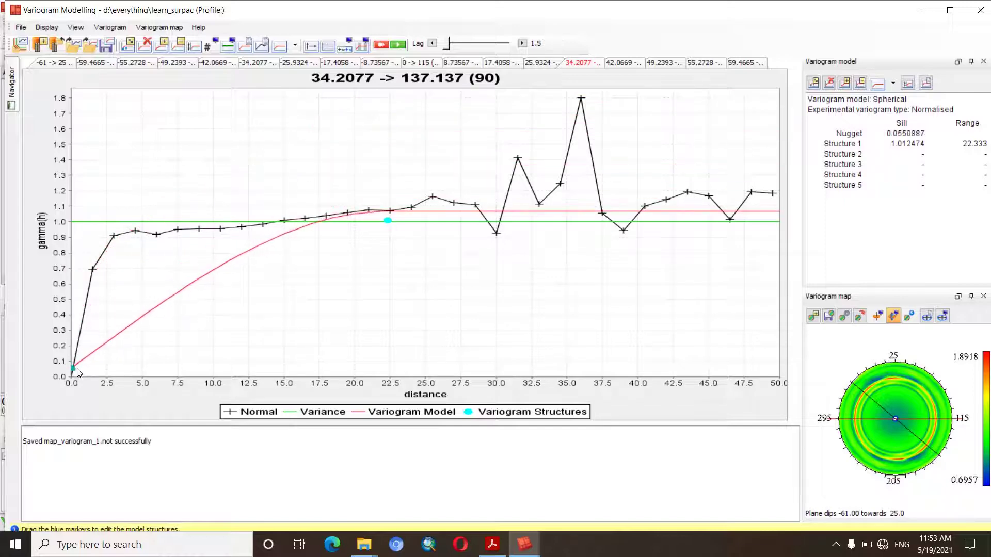
pyautogui.moveTo(388, 221)
pyautogui.mouseDown()
pyautogui.moveTo(212, 254)
pyautogui.moveTo(151, 230)
pyautogui.moveTo(136, 241)
pyautogui.mouseUp()
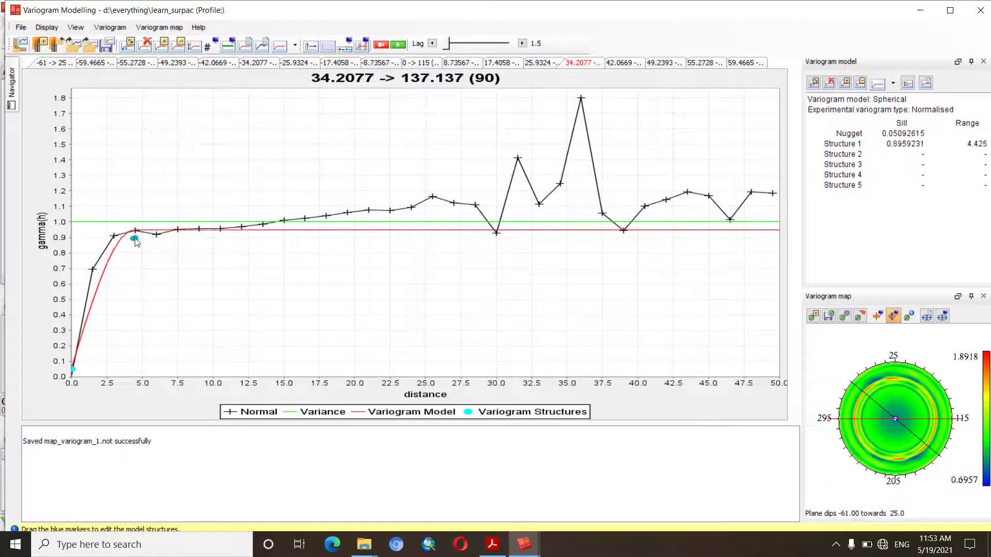
# Change the model to Exponential and refit its markers to a nugget of about 0.04, sill about 0.94 and range about 4.5
pyautogui.click(294, 46)
pyautogui.click(305, 75)
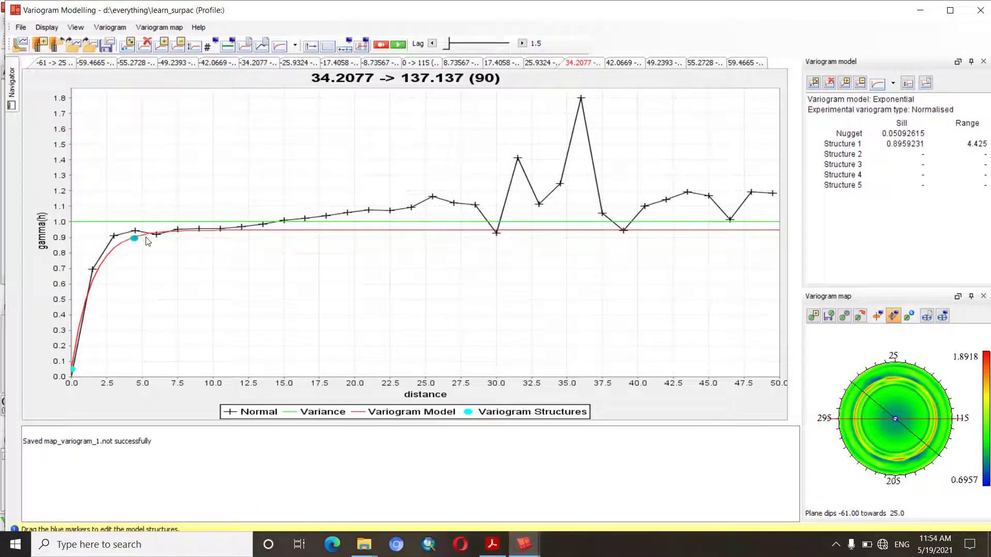
pyautogui.moveTo(145, 238); pyautogui.dragTo(132, 237)
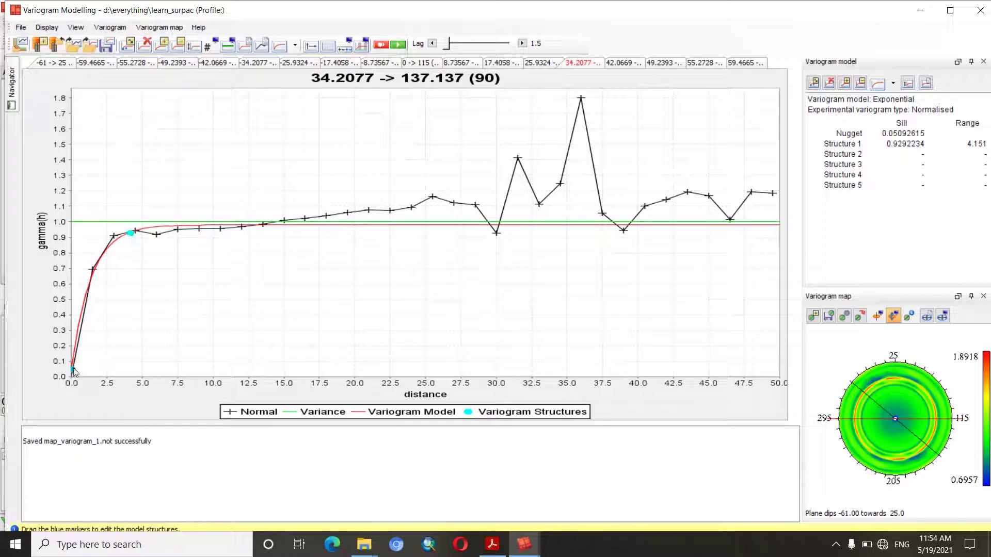
pyautogui.moveTo(72, 369); pyautogui.dragTo(73, 371)
pyautogui.moveTo(130, 233); pyautogui.dragTo(131, 236)
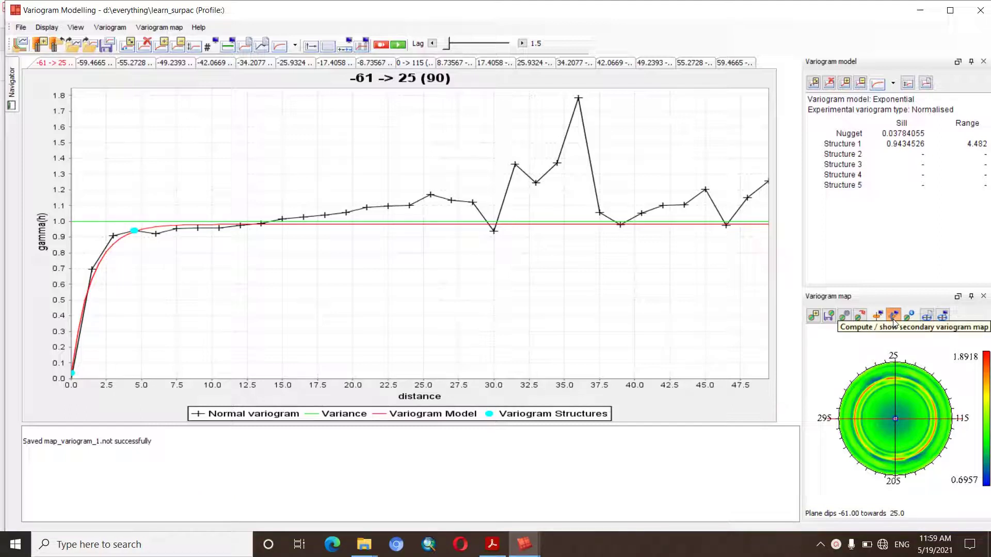
# Save the secondary variogram map to a DTM file for graphics with the location sec_map_1
pyautogui.click(829, 316)
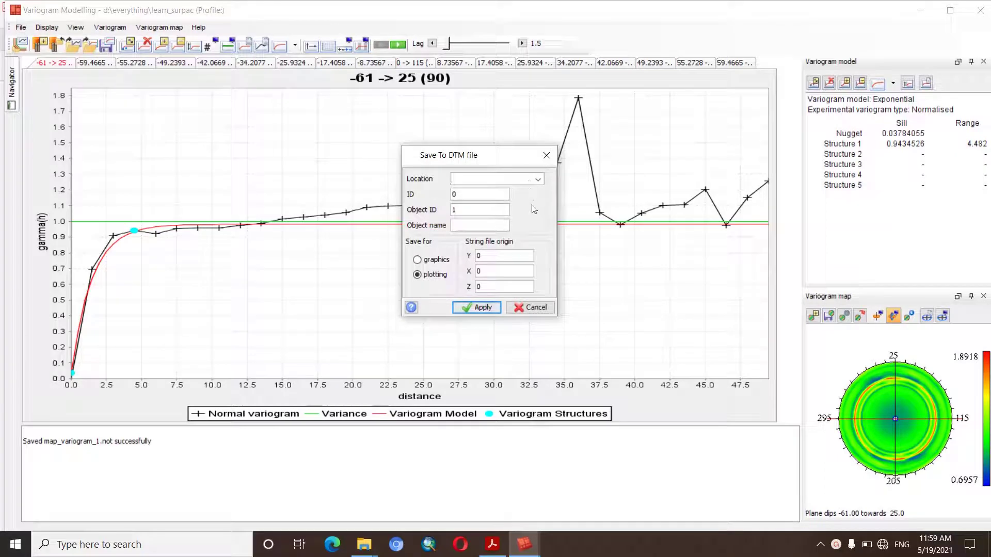
pyautogui.write('sec_map_1')
pyautogui.click(418, 260)
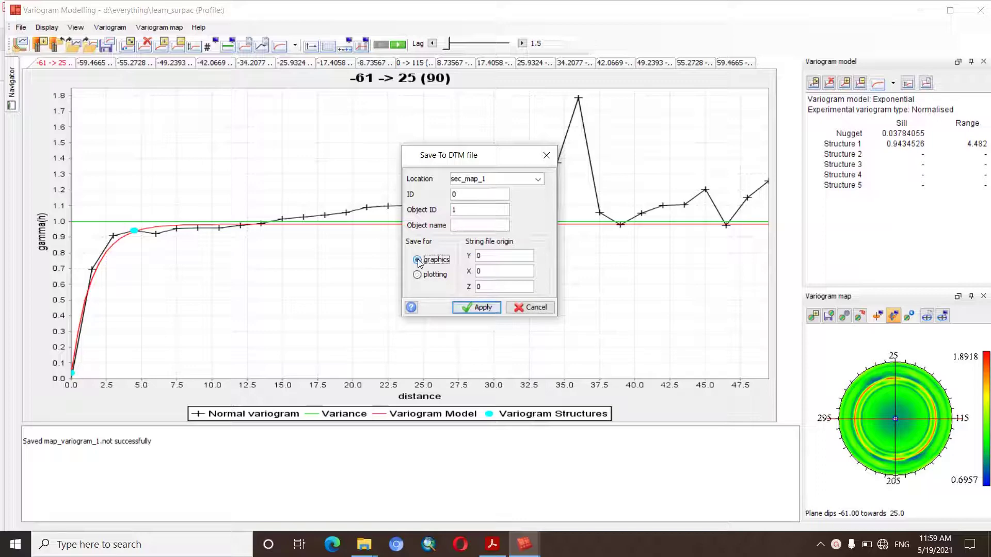
pyautogui.click(481, 308)
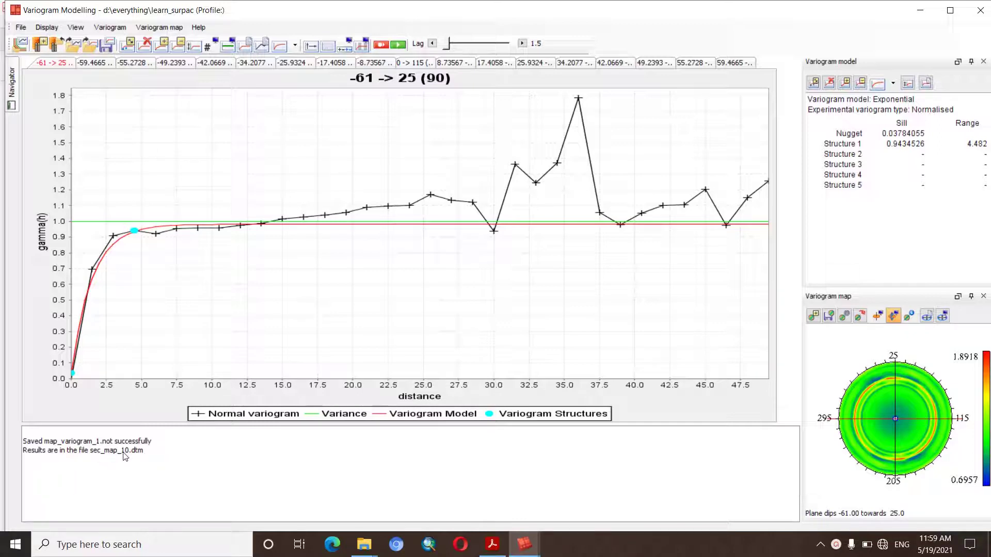
# Switch to the primary variogram map dipping -29 towards 205 and show its directional variograms in tabbed view
pyautogui.click(877, 318)
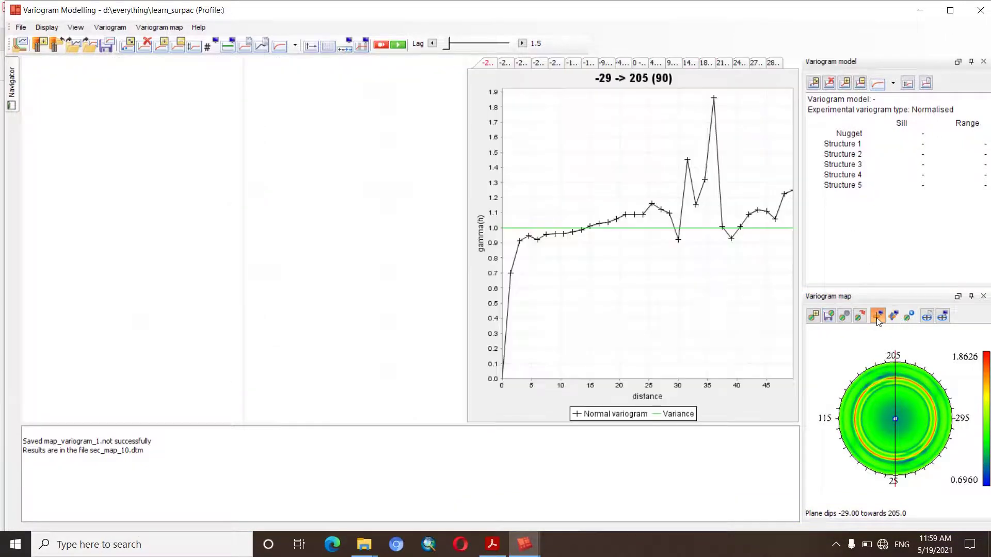
pyautogui.rightClick(620, 258)
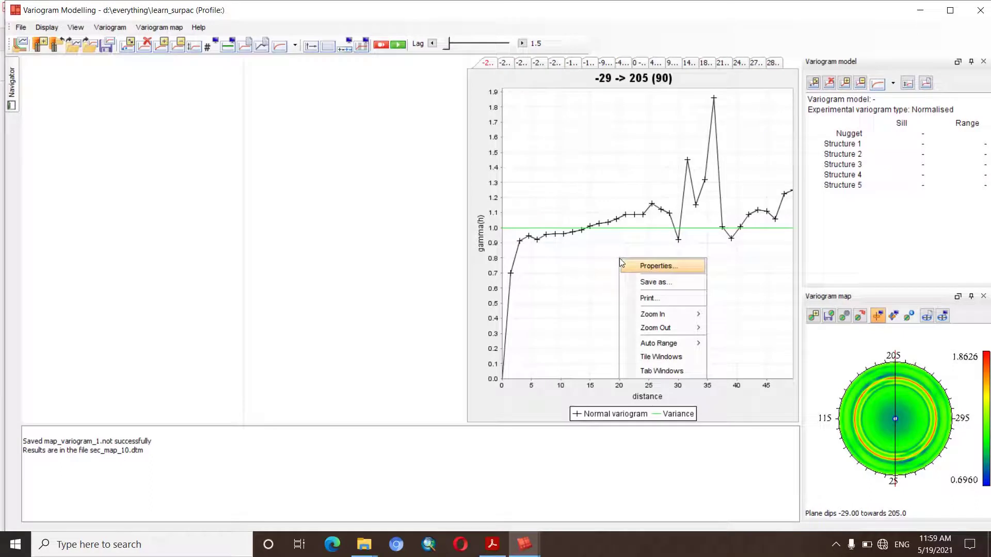
pyautogui.click(668, 371)
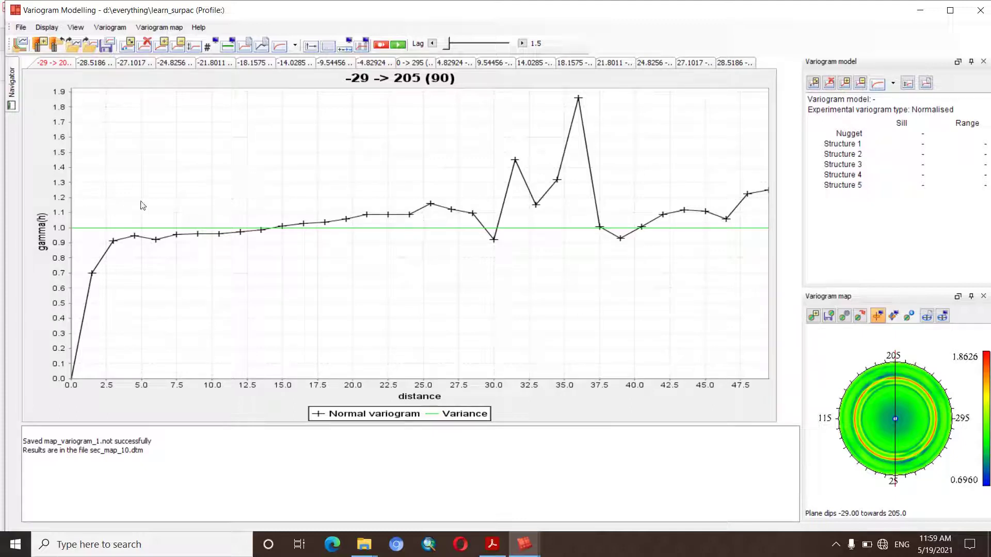
# Save the primary variogram map to a DTM file for graphics with the location prim_map_1
pyautogui.click(828, 317)
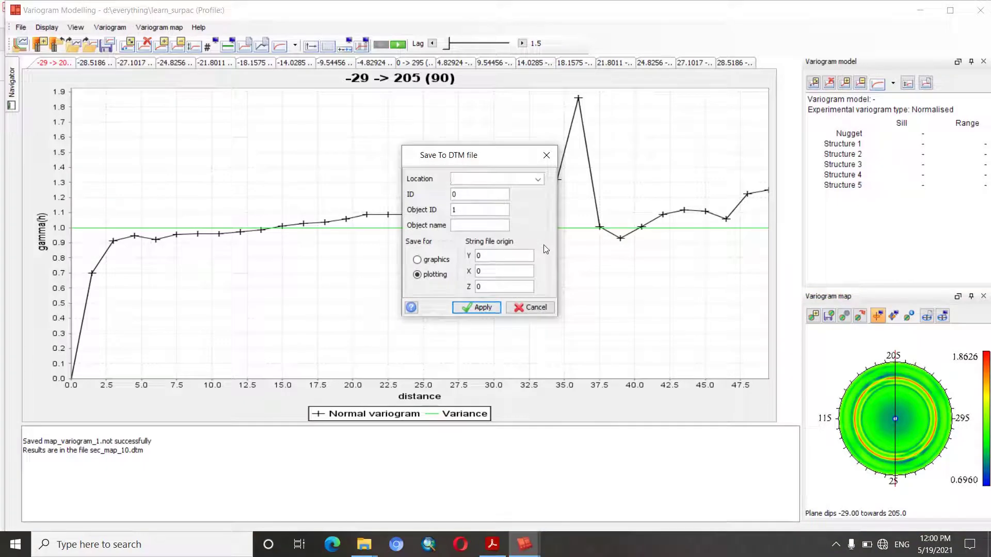
pyautogui.write('prim_map_1')
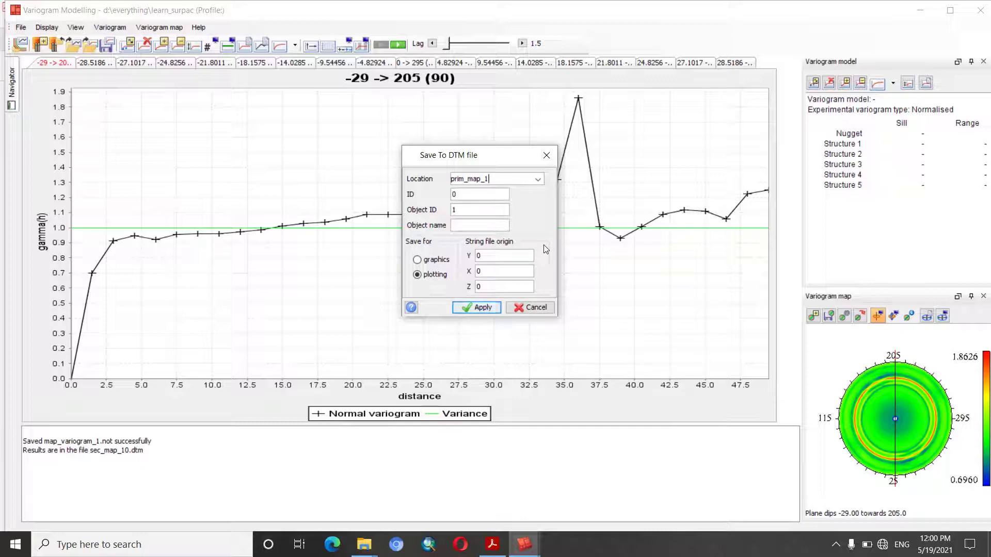
pyautogui.click(417, 260)
pyautogui.click(479, 308)
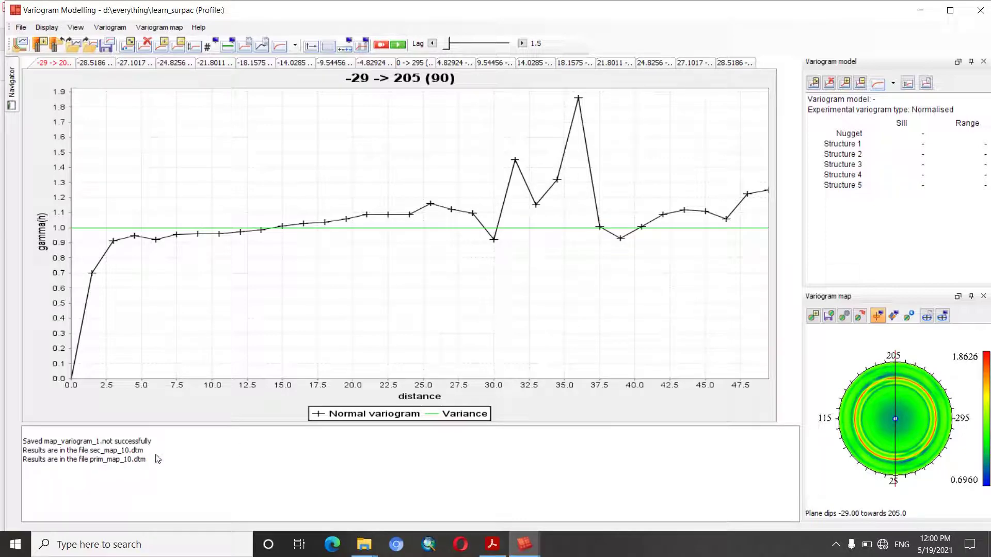
# Switch to the main Surpac window and load prim_map_10.dtm and sec_map_10.dtm together to inspect the two perpendicular planes in 3D
pyautogui.click(527, 553)
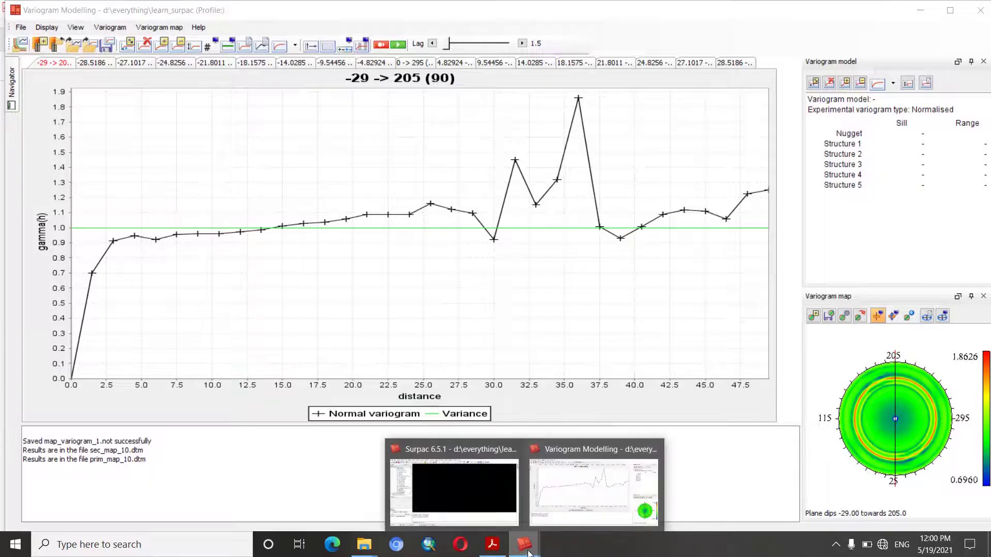
pyautogui.click(475, 485)
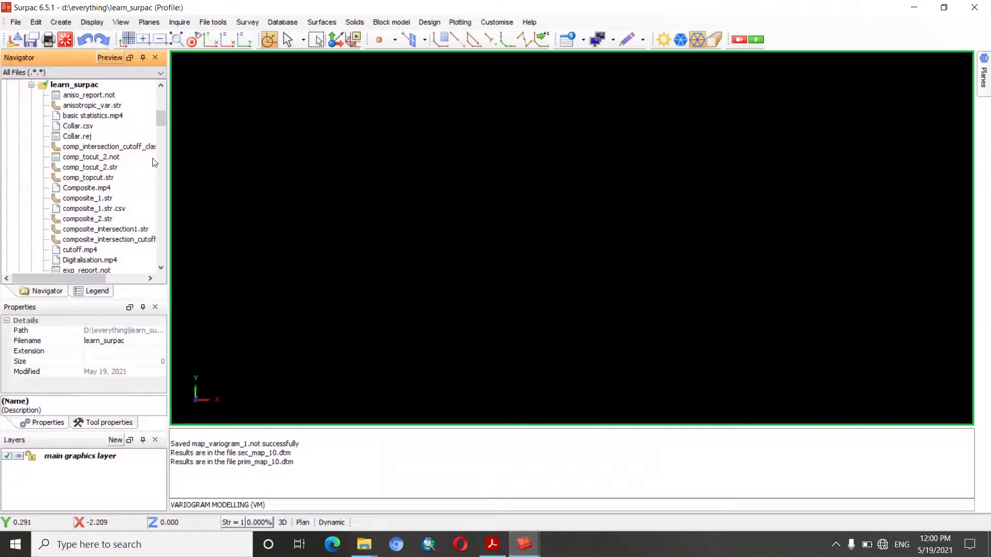
pyautogui.moveTo(161, 120); pyautogui.dragTo(165, 141)
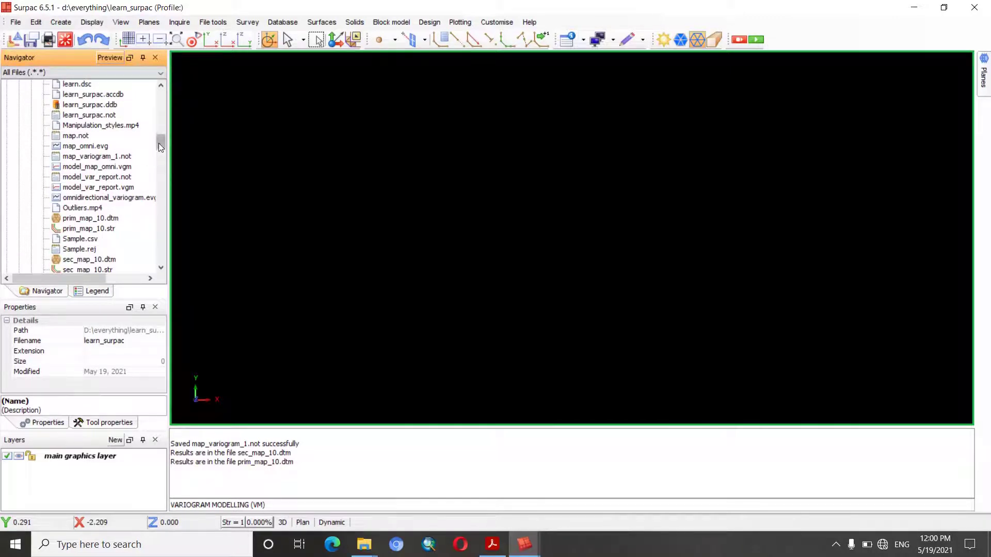
pyautogui.moveTo(159, 144); pyautogui.dragTo(160, 148)
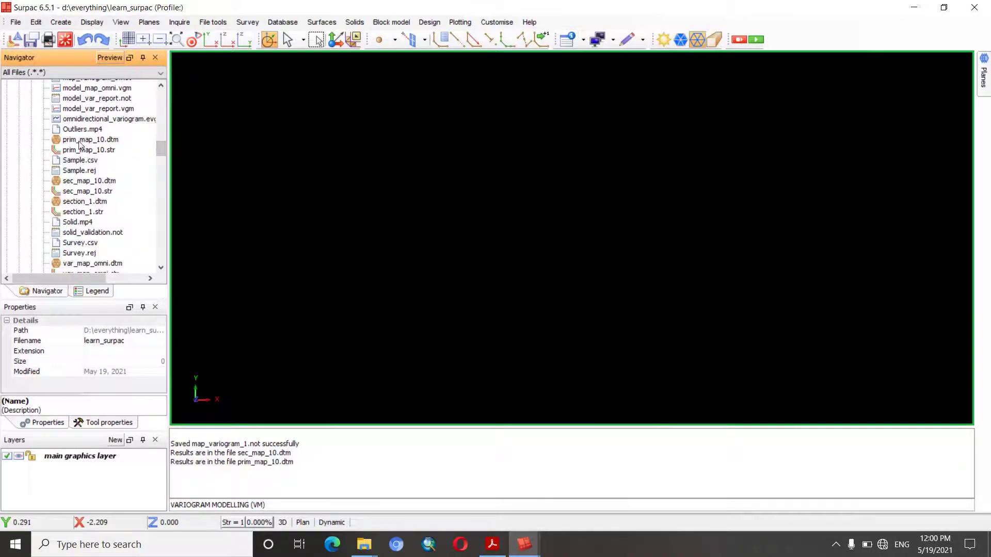
pyautogui.moveTo(83, 140); pyautogui.dragTo(239, 152)
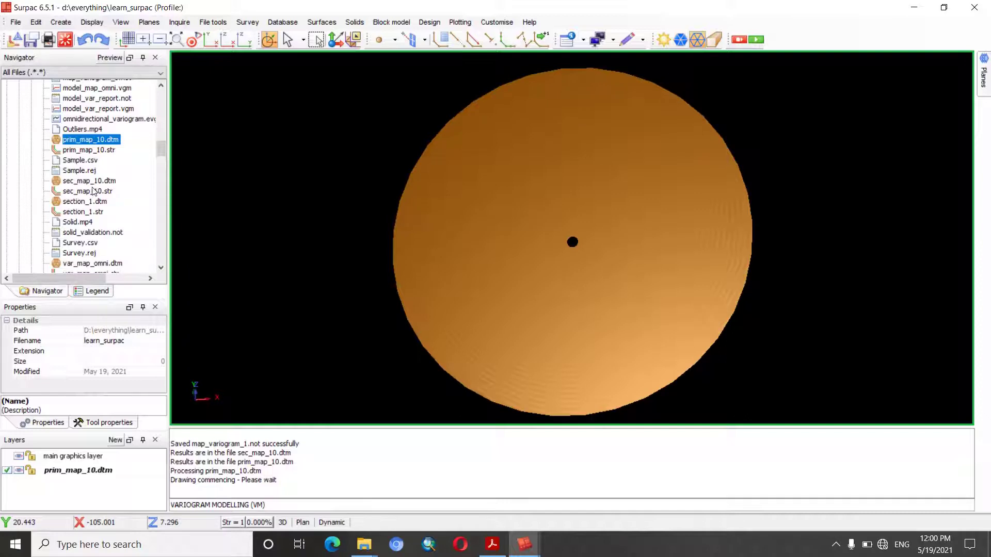
pyautogui.moveTo(86, 186)
pyautogui.mouseDown()
pyautogui.moveTo(122, 192)
pyautogui.moveTo(309, 170)
pyautogui.mouseUp()
pyautogui.moveTo(571, 262); pyautogui.dragTo(592, 182, button='middle')
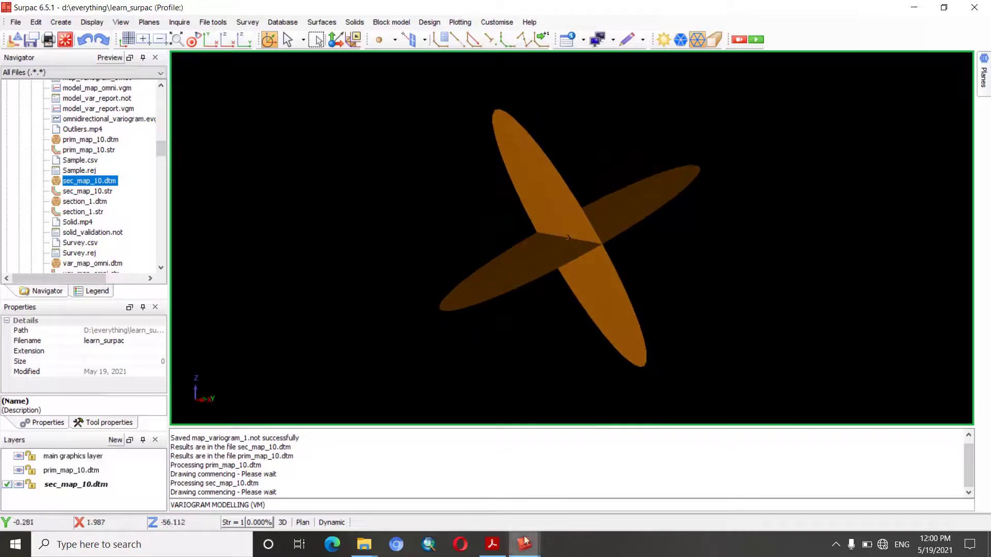
# Return to the Variogram Modelling window and clear its message log
pyautogui.click(519, 550)
pyautogui.click(574, 487)
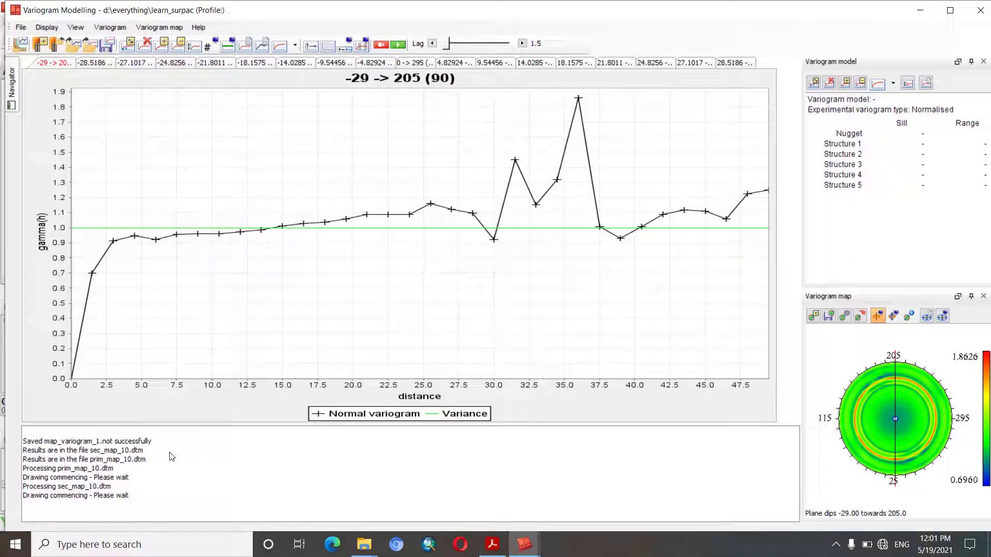
pyautogui.rightClick(155, 454)
pyautogui.click(217, 457)
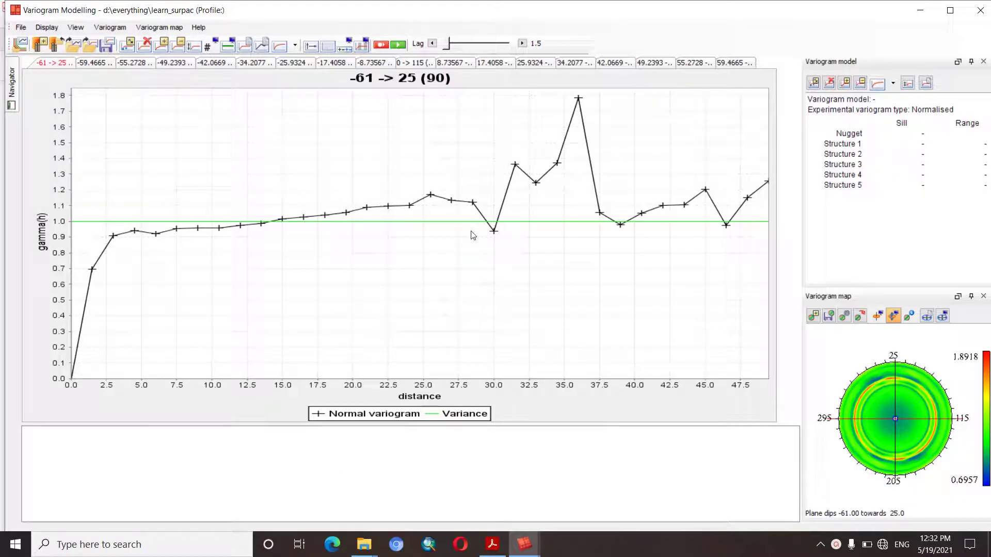
# Compute the major, semi-major and minor variograms for the map's principal directions and show them in tabbed view
pyautogui.click(910, 316)
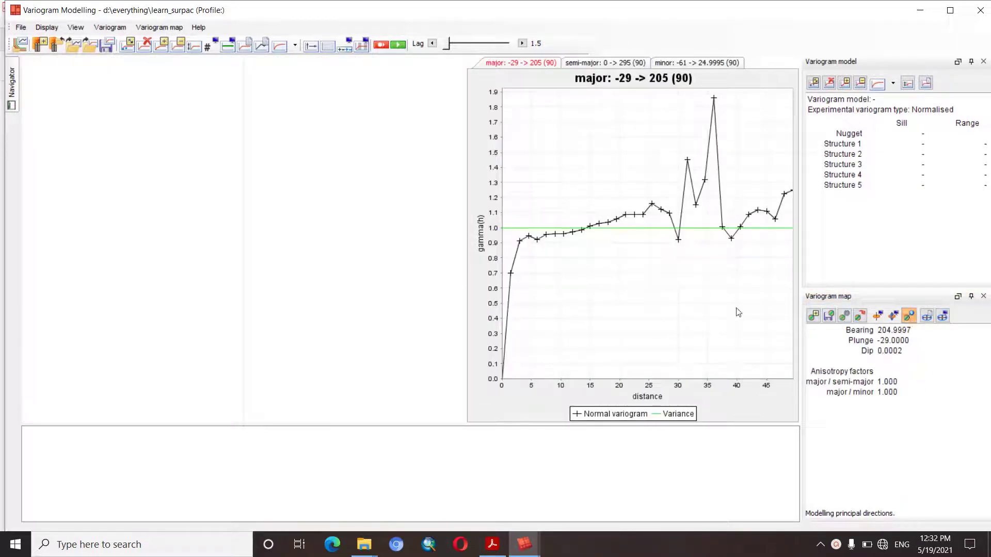
pyautogui.rightClick(640, 258)
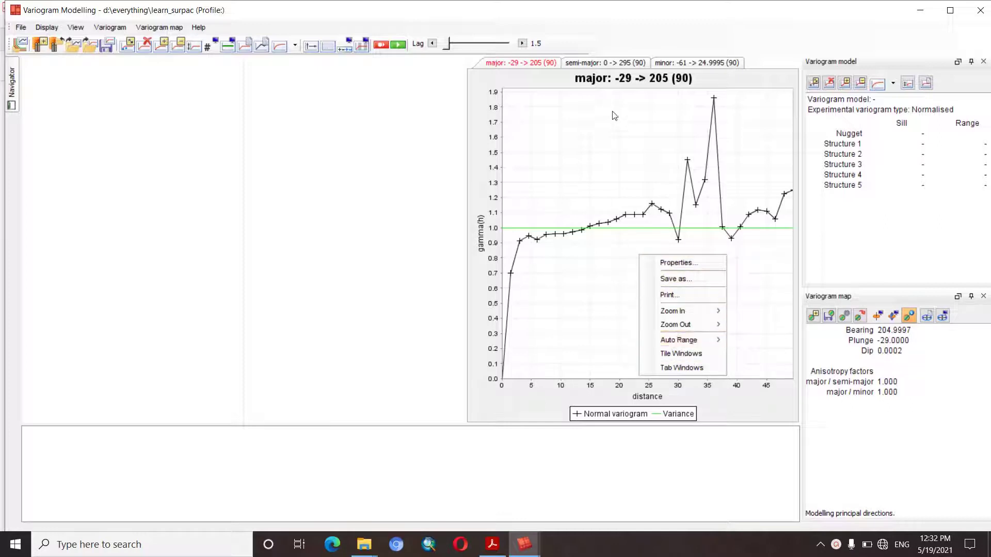
pyautogui.click(681, 367)
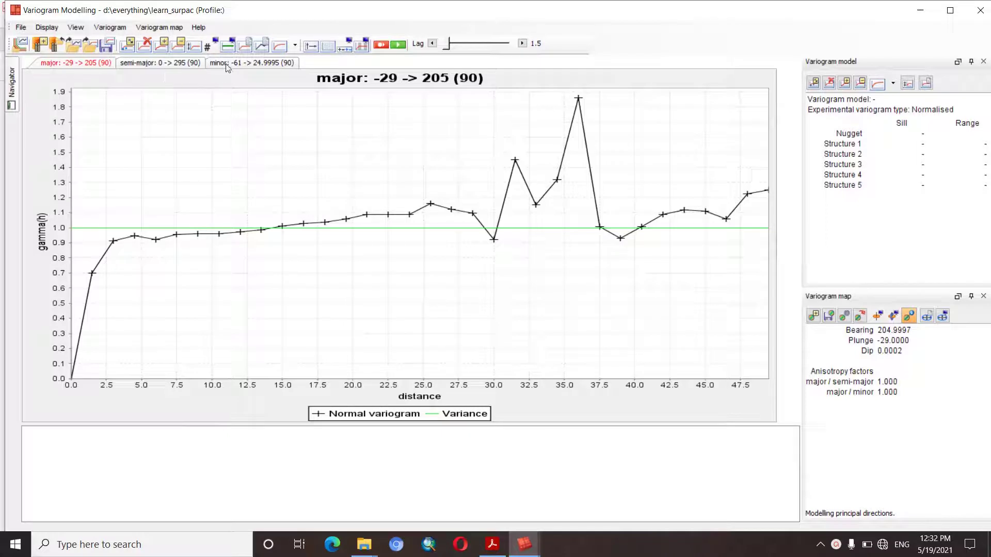
# Examine the minor and semi-major directional variograms in turn, and return to the major one
pyautogui.click(247, 63)
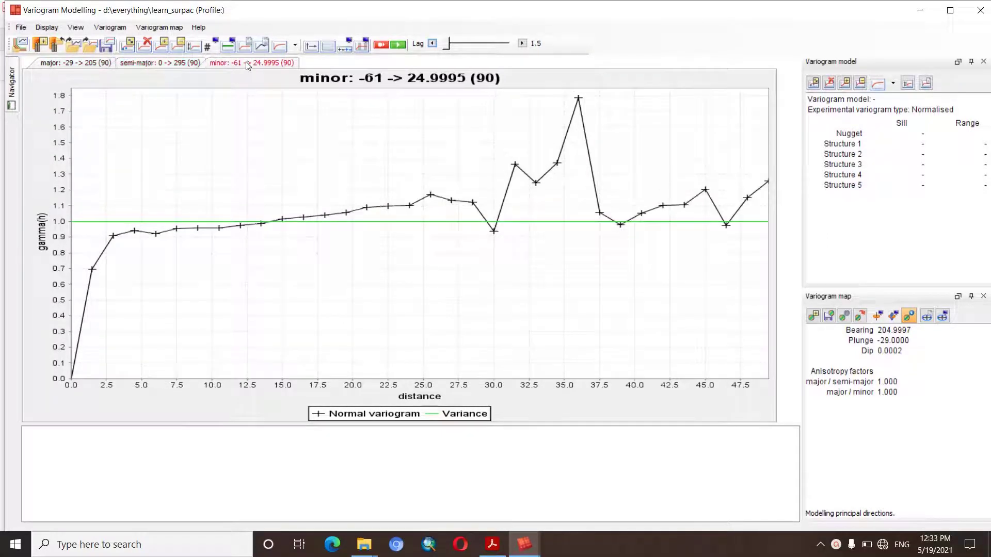
pyautogui.click(157, 64)
pyautogui.click(85, 64)
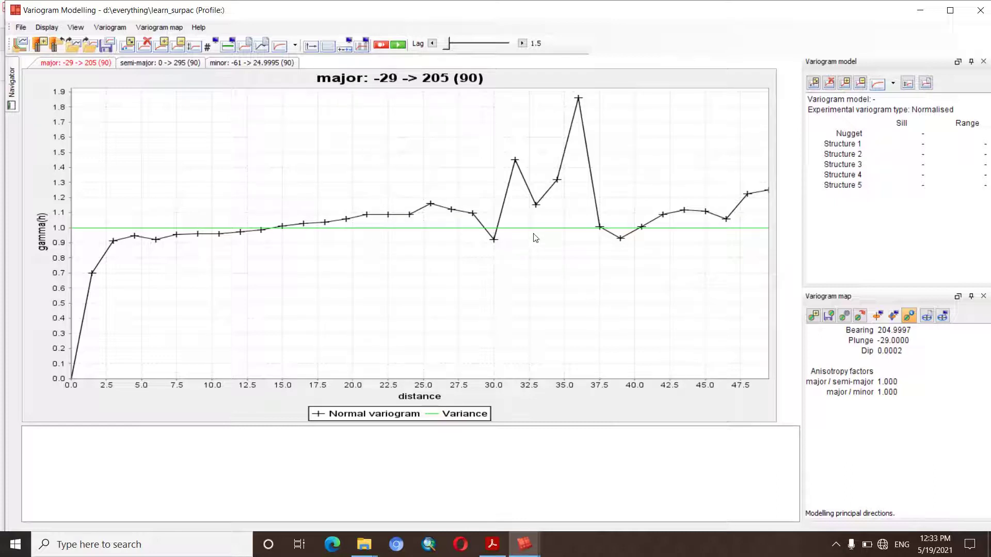
pyautogui.click(943, 316)
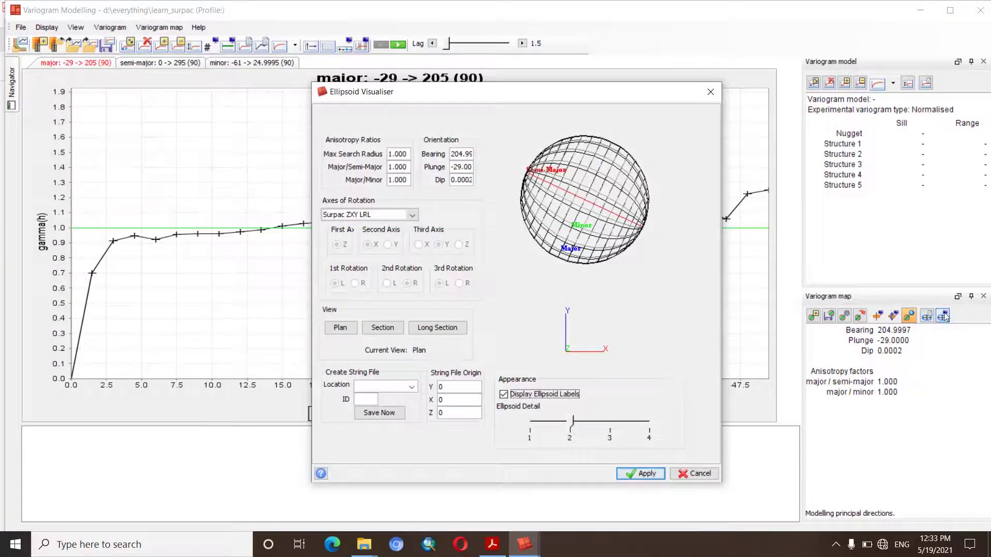
pyautogui.click(710, 92)
pyautogui.click(152, 29)
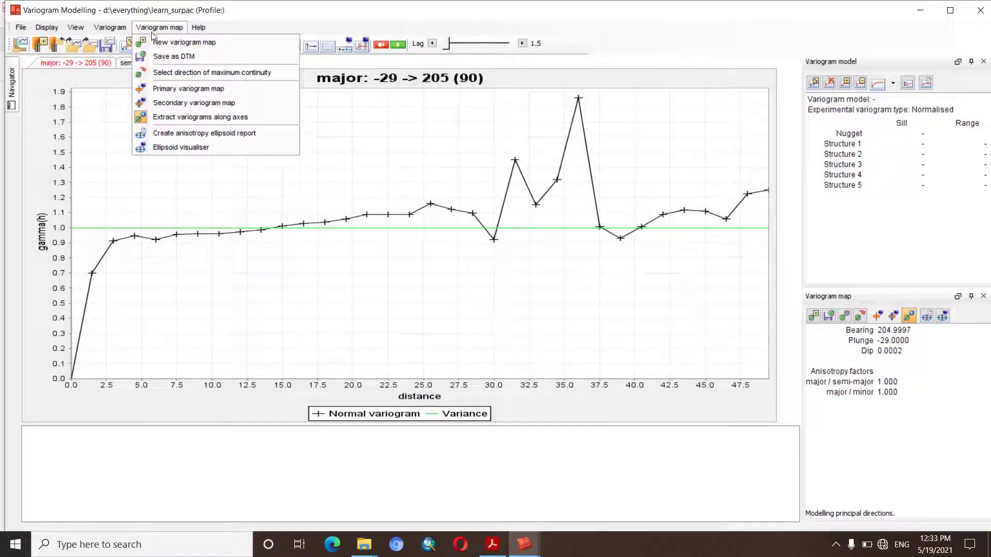
pyautogui.click(177, 147)
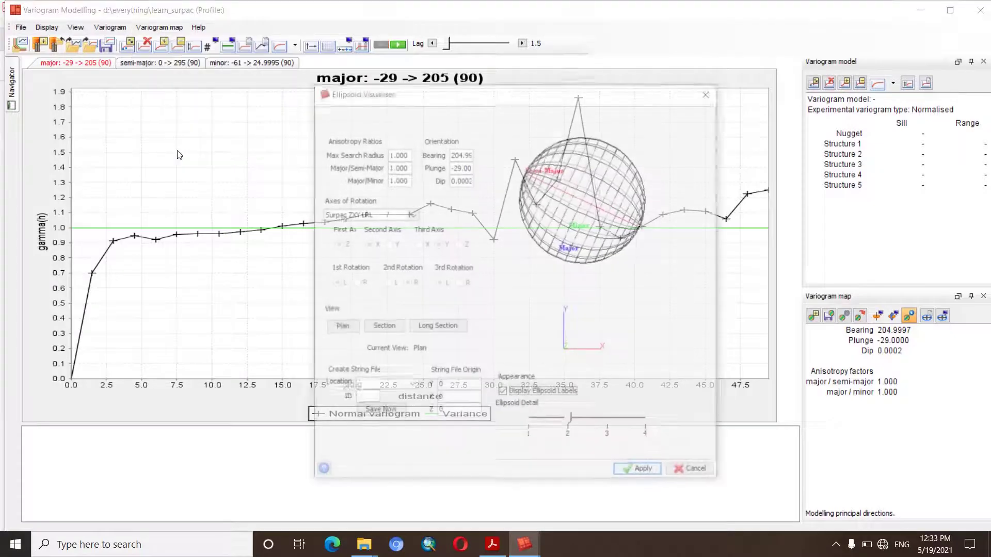
pyautogui.doubleClick(408, 154)
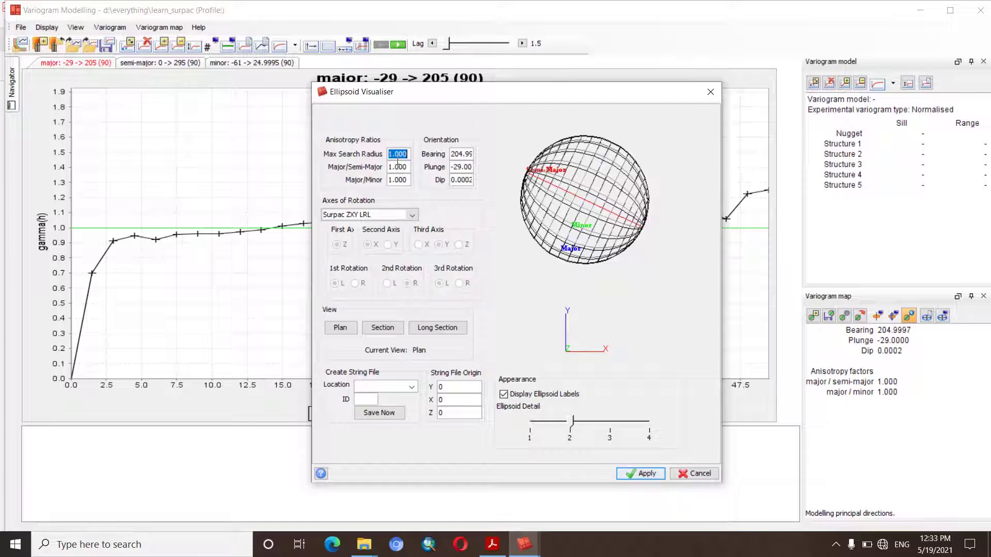
pyautogui.write('50')
pyautogui.doubleClick(408, 167)
pyautogui.write('1.7')
pyautogui.doubleClick(408, 179)
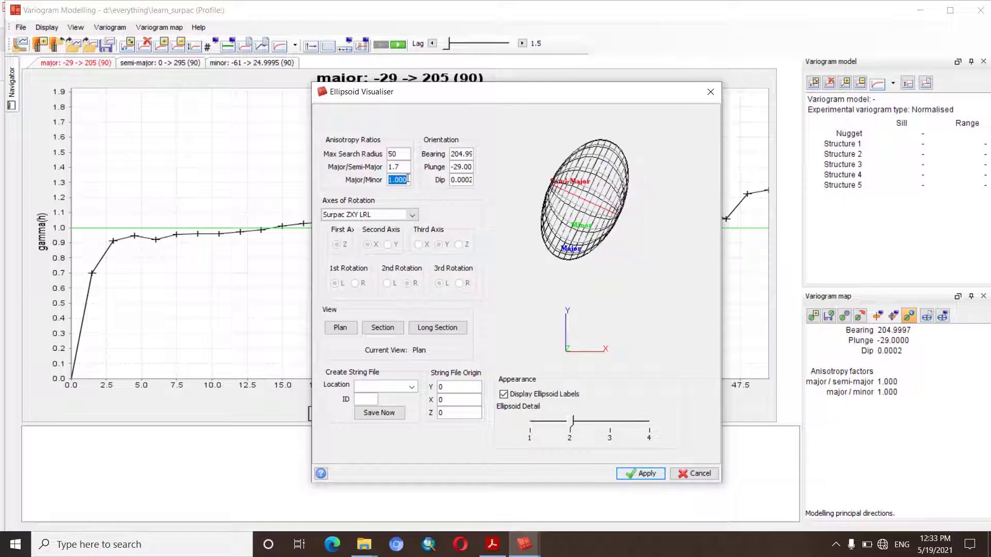
pyautogui.write('5.')
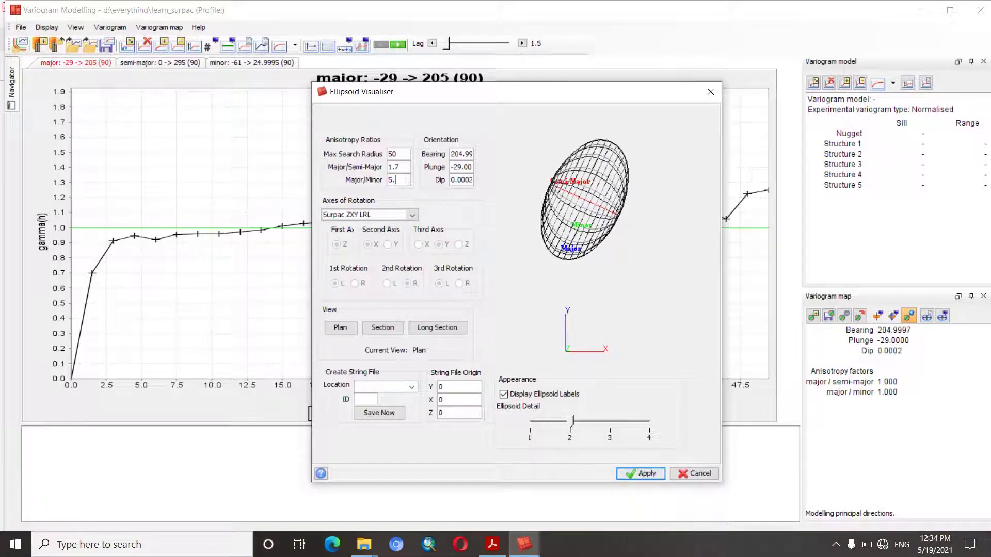
pyautogui.press('BackSpace')
pyautogui.write('12')
pyautogui.click(705, 93)
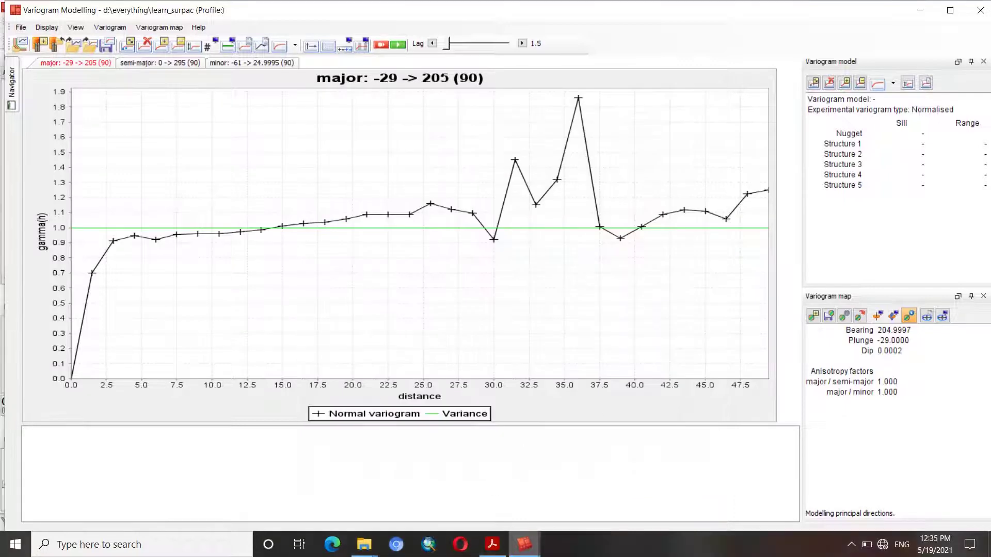
# Switch to the main Surpac window, read the range in model_var_report.not, and return to the Variogram Modelling window
pyautogui.click(523, 544)
pyautogui.click(485, 491)
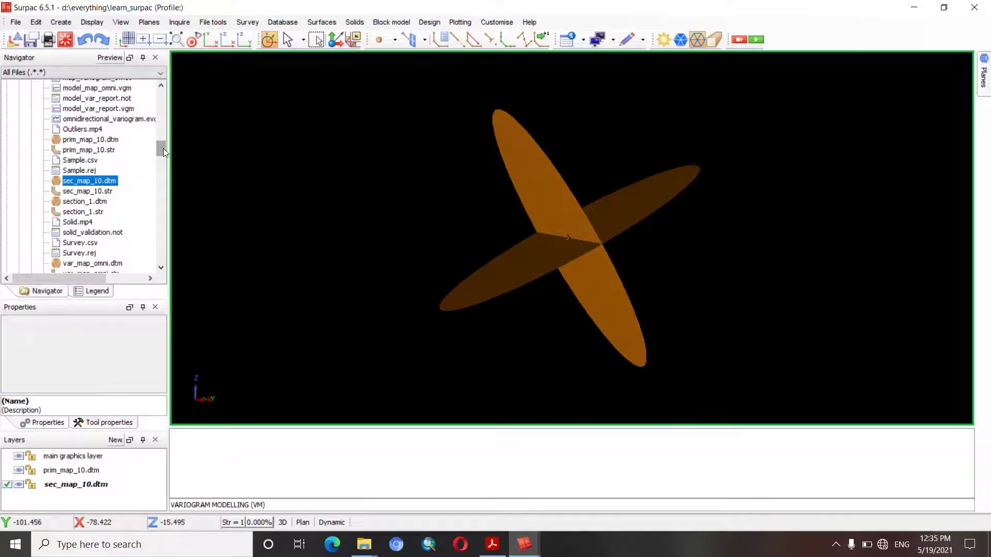
pyautogui.moveTo(163, 147); pyautogui.dragTo(162, 157)
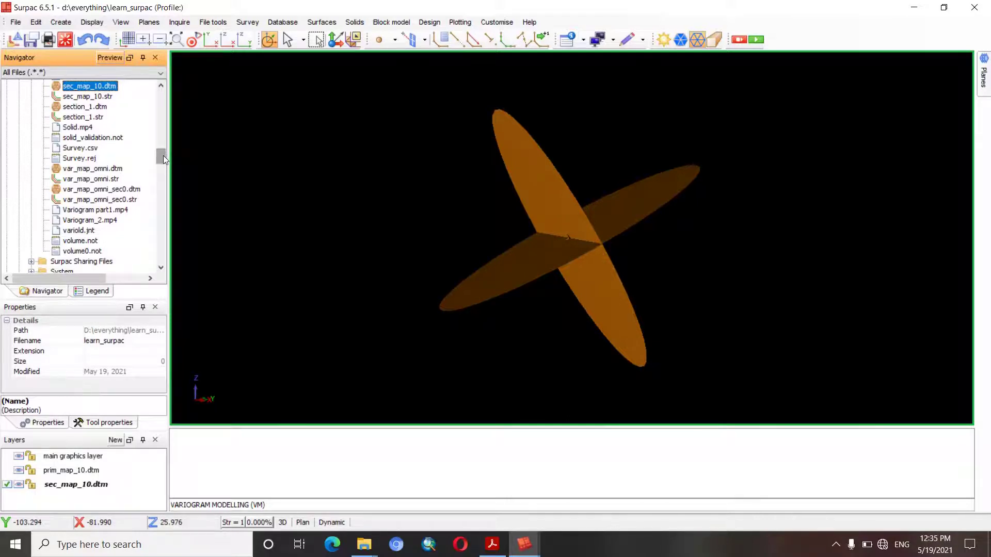
pyautogui.moveTo(163, 159); pyautogui.dragTo(162, 139)
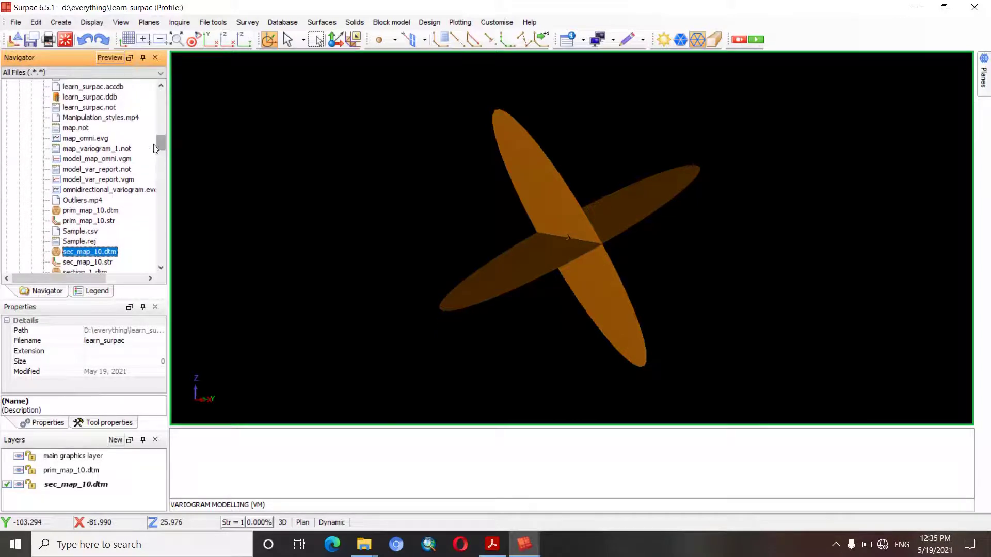
pyautogui.rightClick(110, 170)
pyautogui.click(139, 176)
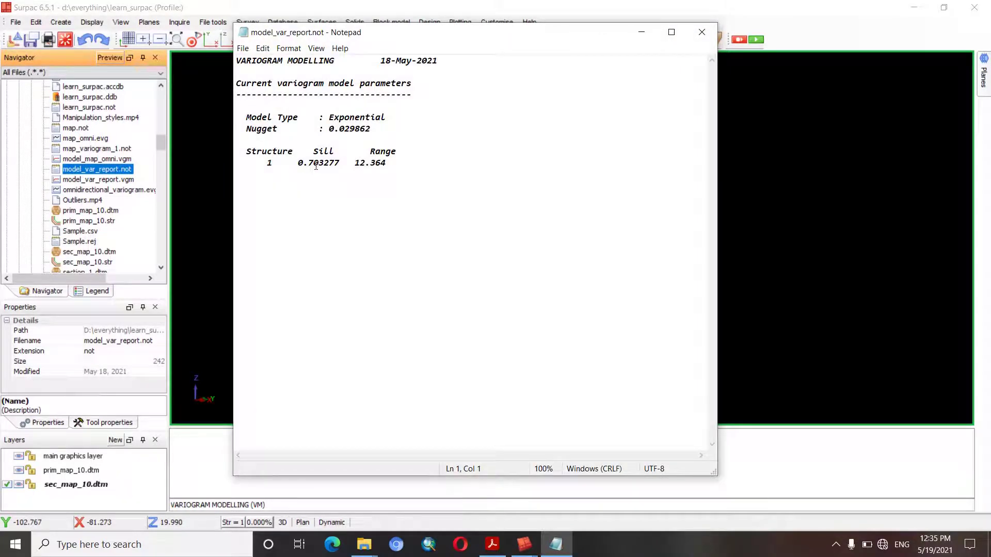
pyautogui.moveTo(386, 163); pyautogui.dragTo(319, 207)
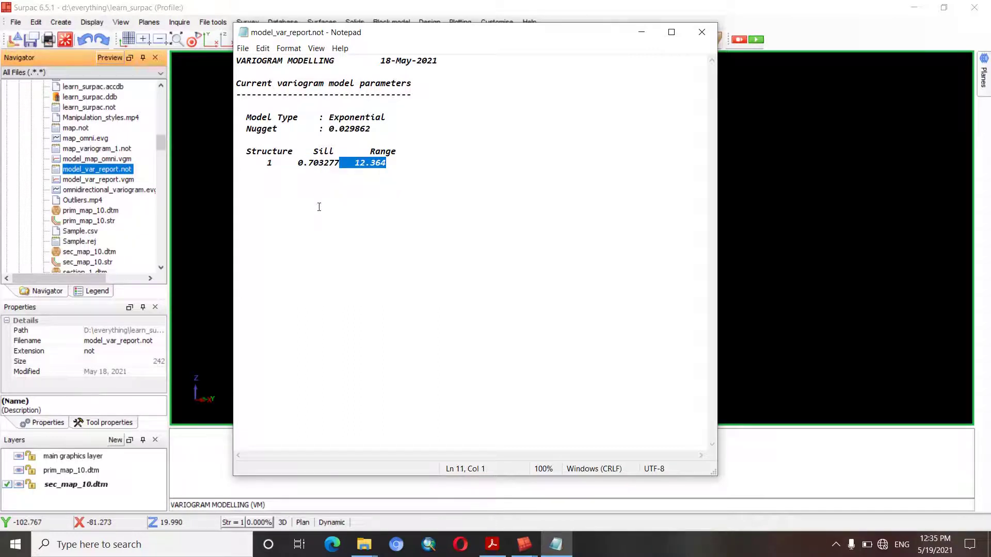
pyautogui.click(366, 186)
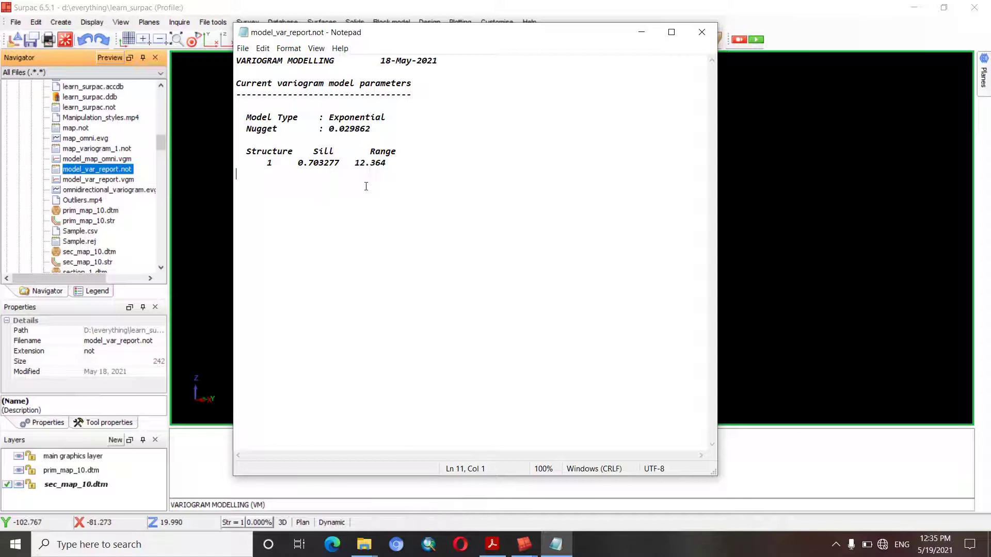
pyautogui.moveTo(531, 549)
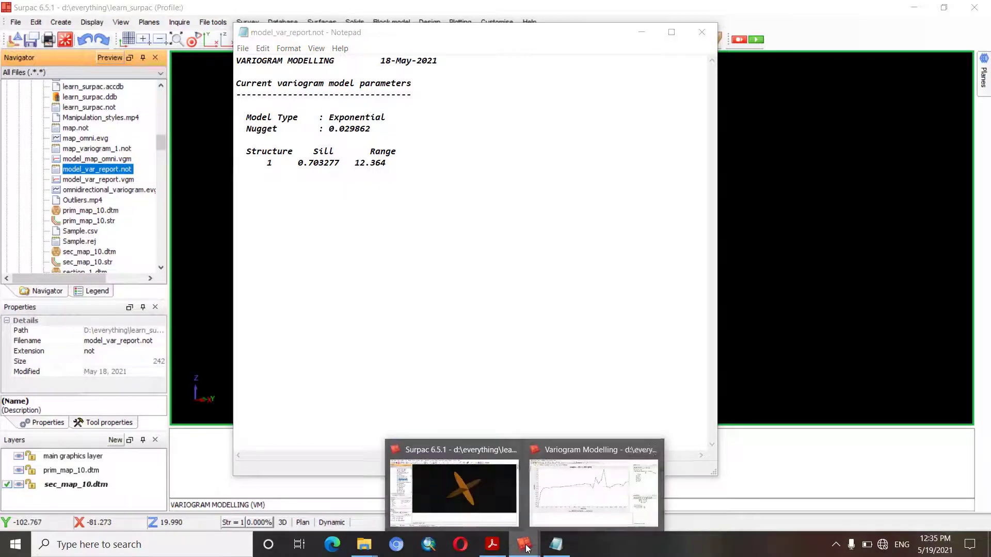
pyautogui.click(569, 496)
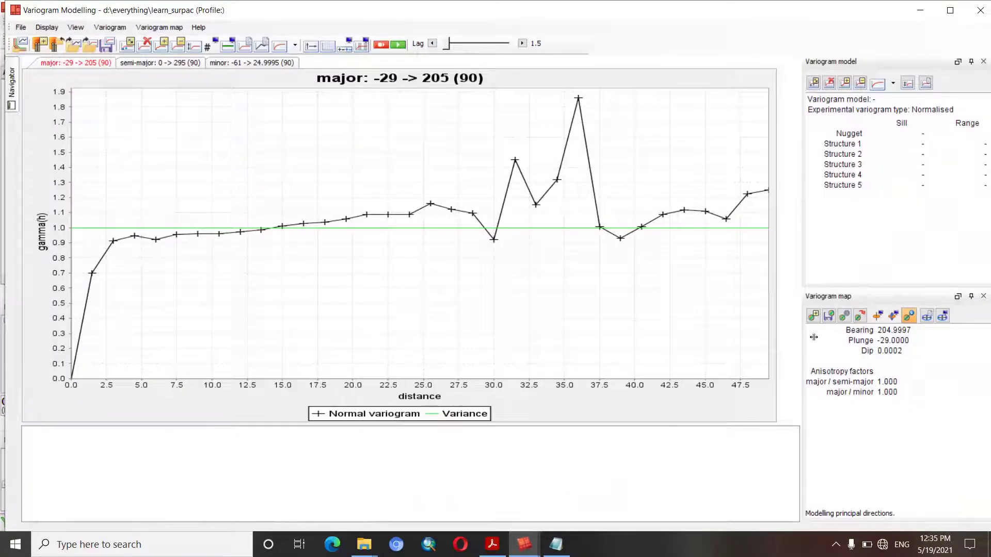
# In the Ellipsoid Visualiser, set max search radius 50, major/semi-major ratio 1.7 and major/minor ratio 12, shown in plan view
pyautogui.click(942, 316)
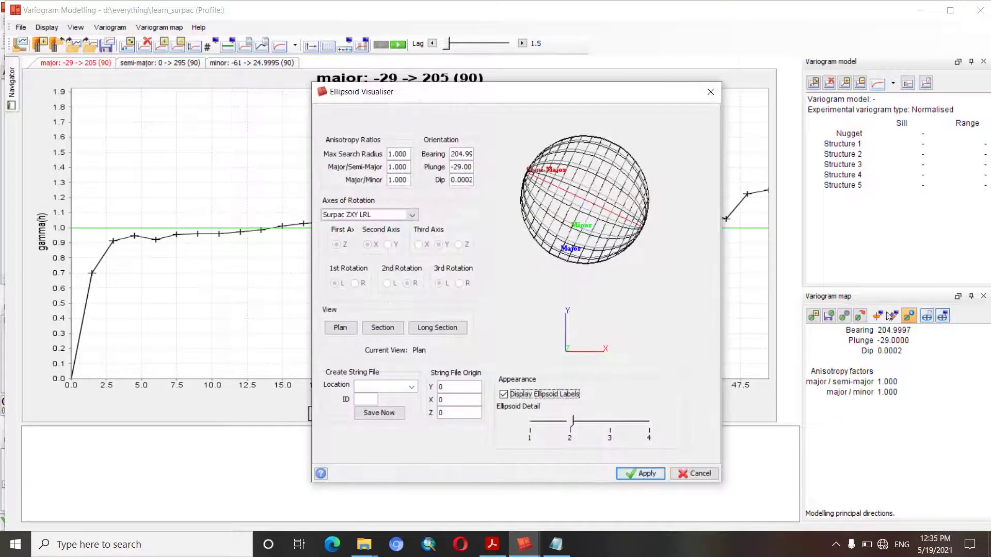
pyautogui.doubleClick(408, 153)
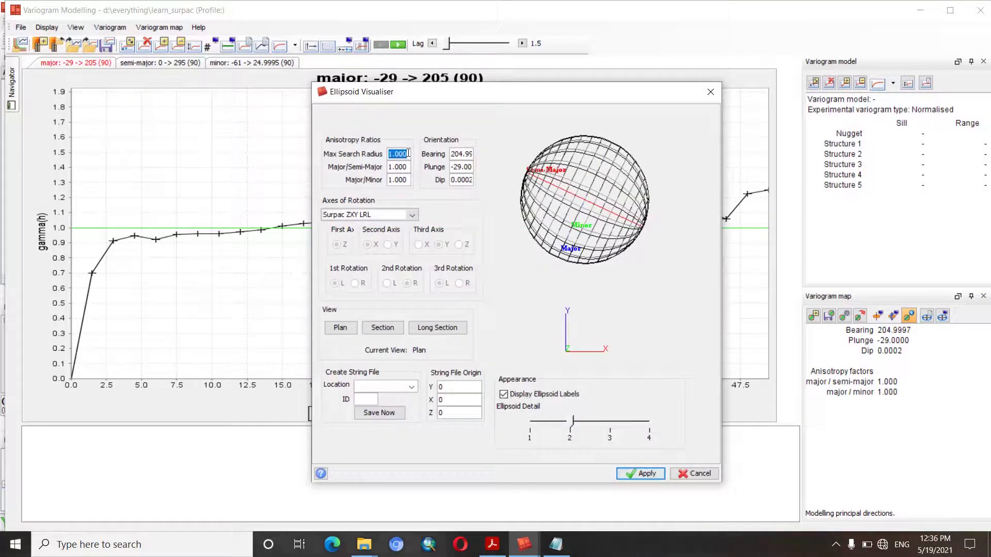
pyautogui.write('50')
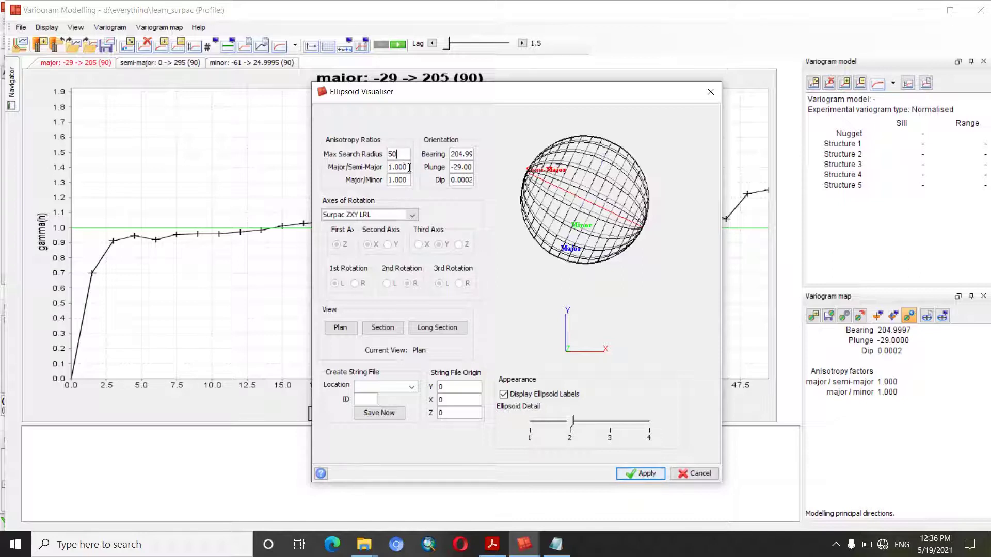
pyautogui.doubleClick(408, 167)
pyautogui.write('1.7')
pyautogui.doubleClick(407, 180)
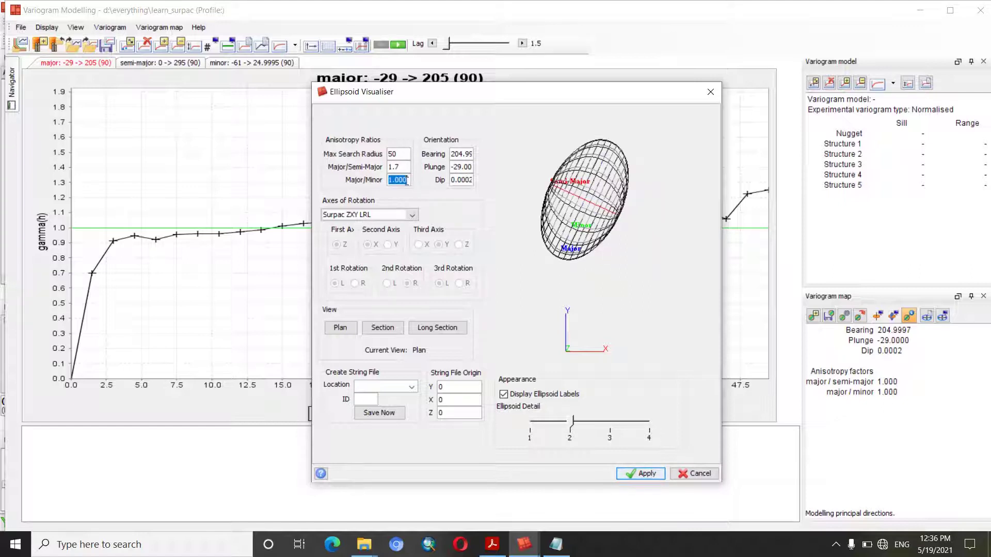
pyautogui.write('12')
pyautogui.click(354, 331)
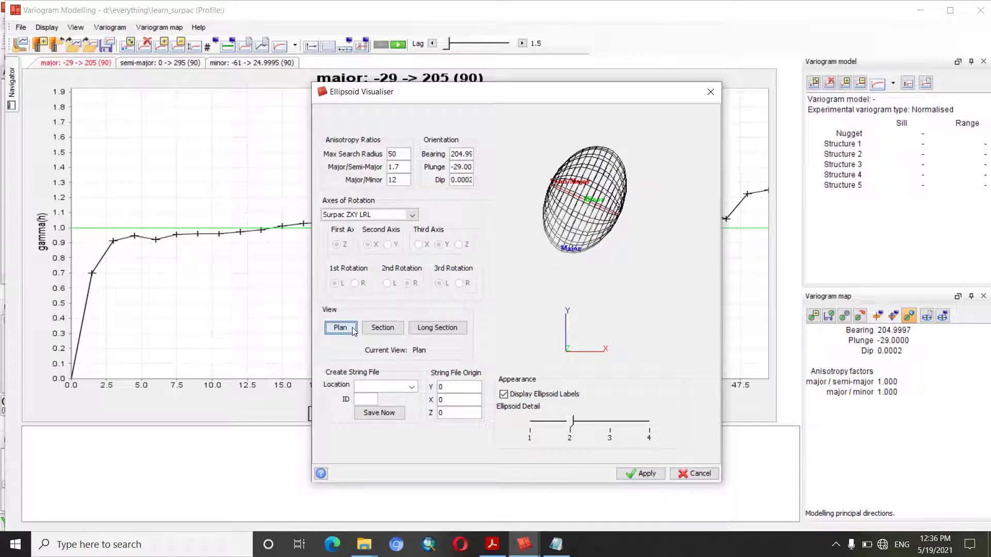
# Set the ellipsoid's string file location to anisotropy_ellipsoid_1 and apply the visualiser settings
pyautogui.click(412, 386)
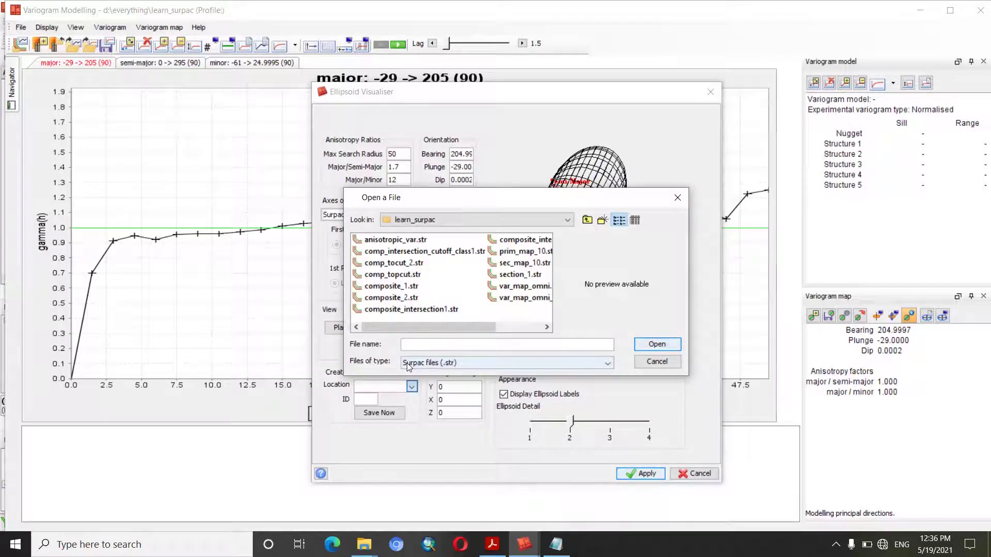
pyautogui.write('anisotropy_ellipsoid_1')
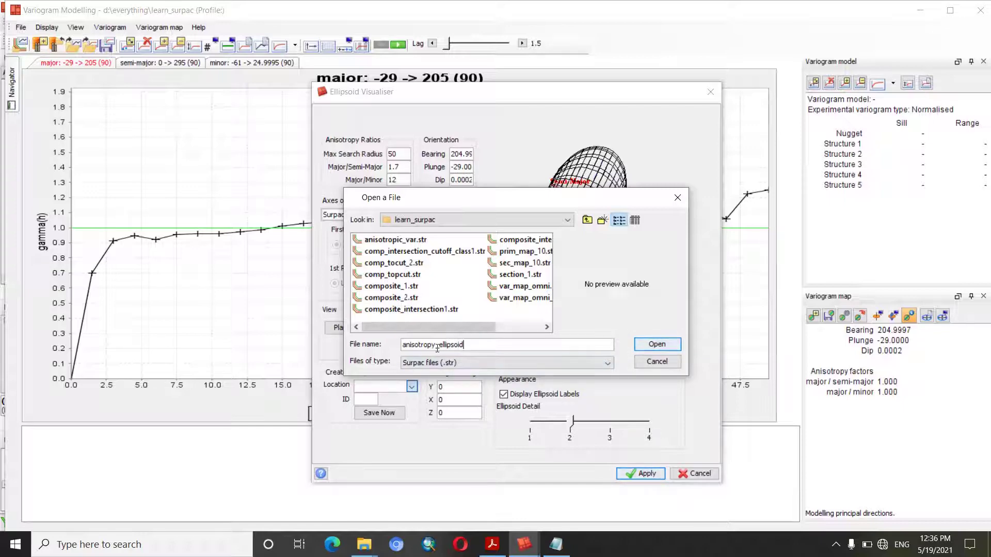
pyautogui.click(638, 343)
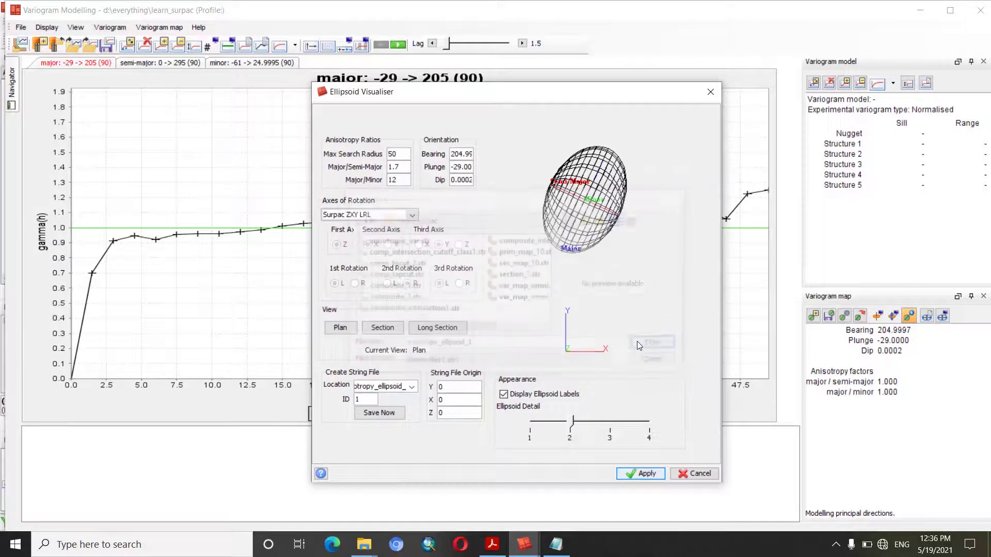
pyautogui.click(650, 477)
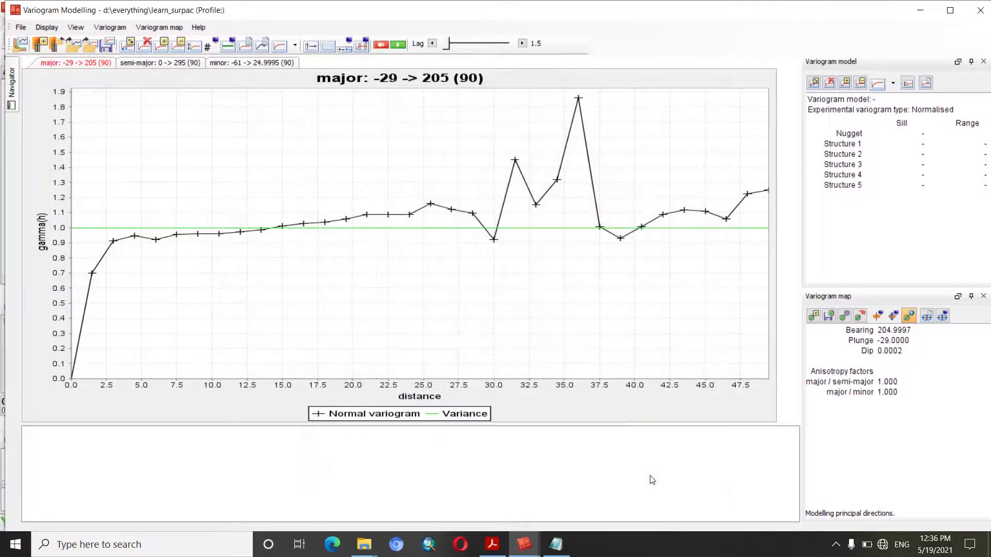
# Reopen the Ellipsoid Visualiser, save the ellipsoid as string file anisotropy_ellipsoid_1, and apply the form
pyautogui.click(941, 316)
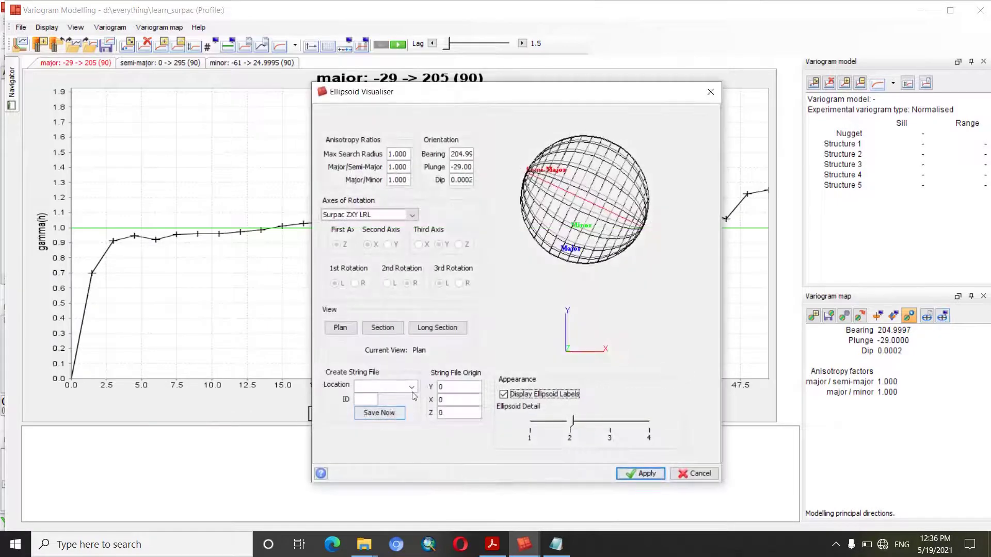
pyautogui.click(411, 388)
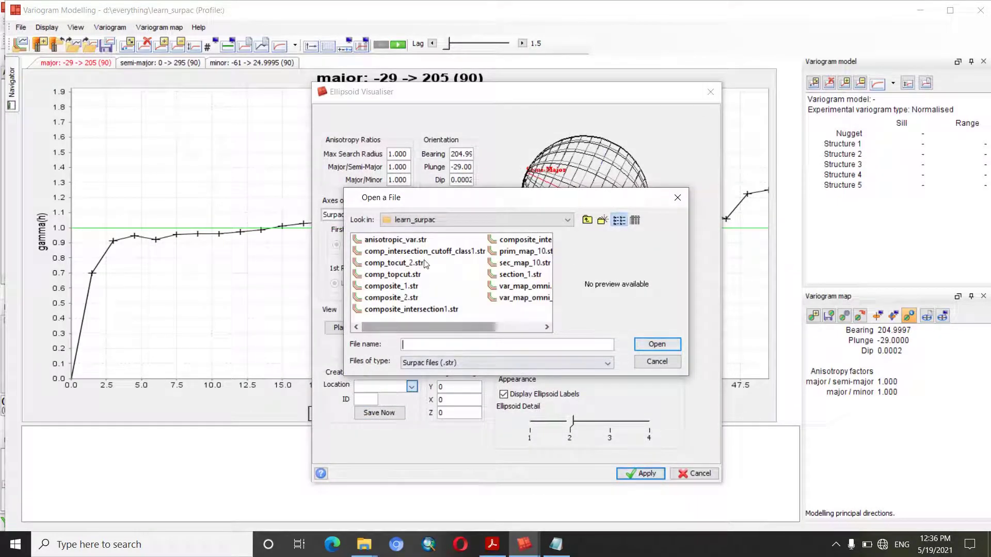
pyautogui.moveTo(429, 328); pyautogui.dragTo(388, 332)
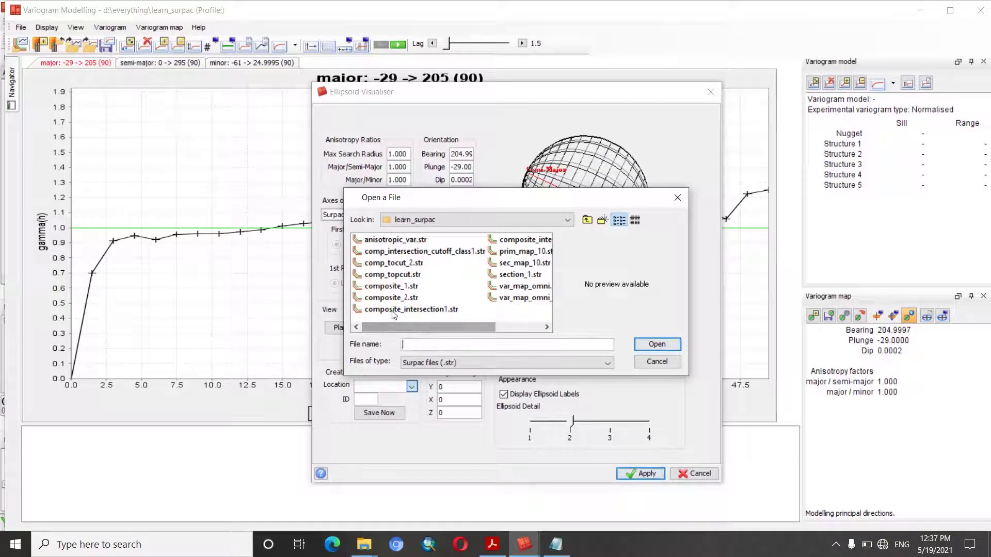
pyautogui.click(407, 240)
pyautogui.moveTo(465, 345); pyautogui.dragTo(434, 345)
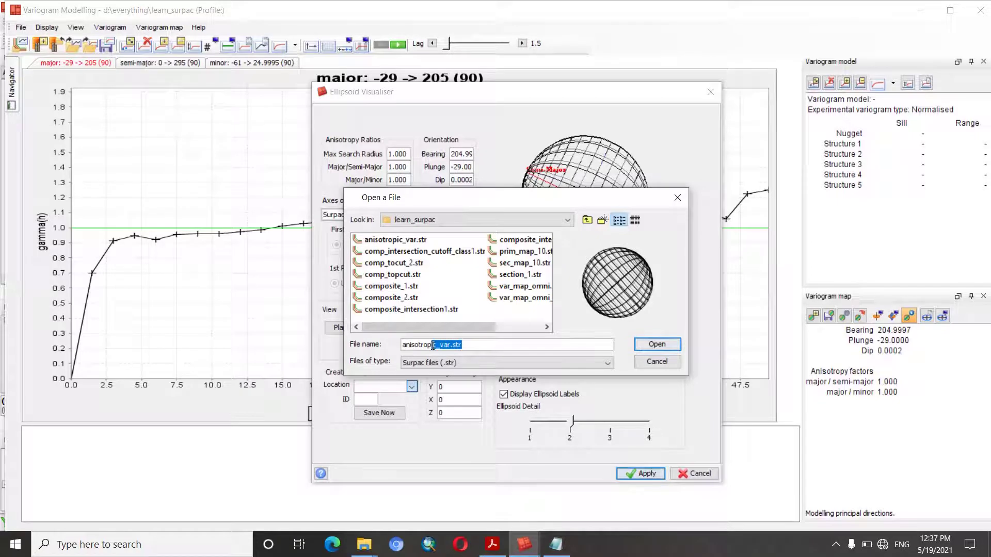
pyautogui.press('BackSpace')
pyautogui.write('_ellipsoid_1')
pyautogui.click(665, 344)
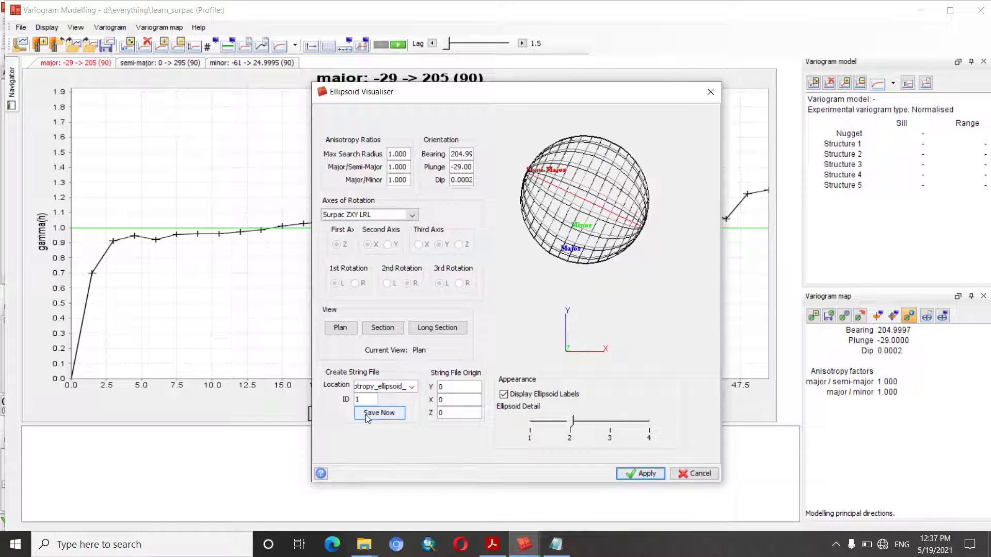
pyautogui.click(368, 416)
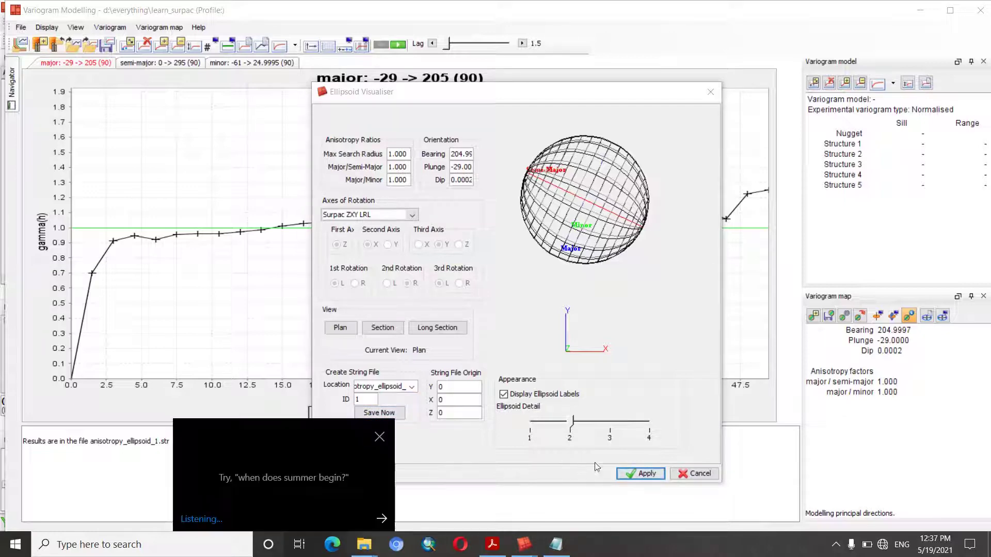
pyautogui.click(379, 437)
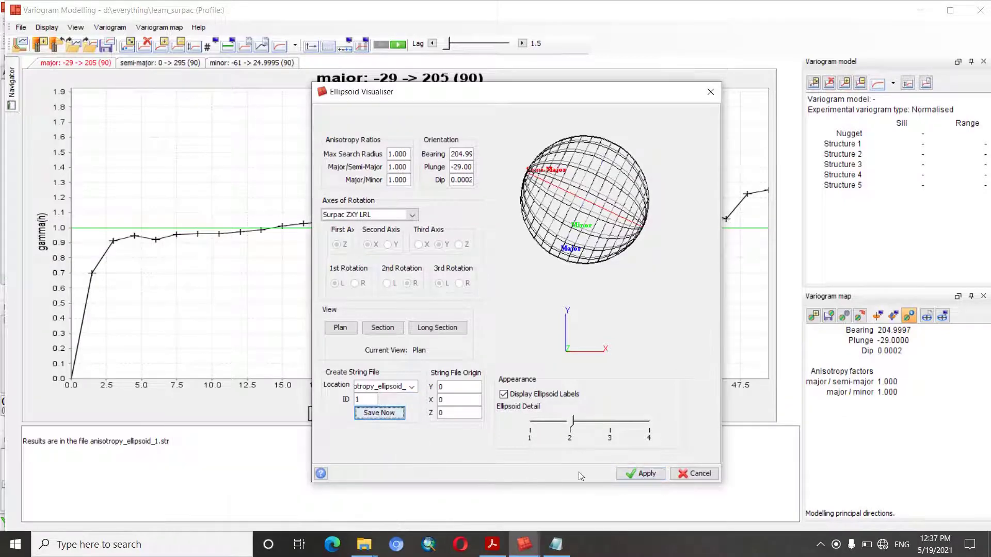
pyautogui.click(643, 474)
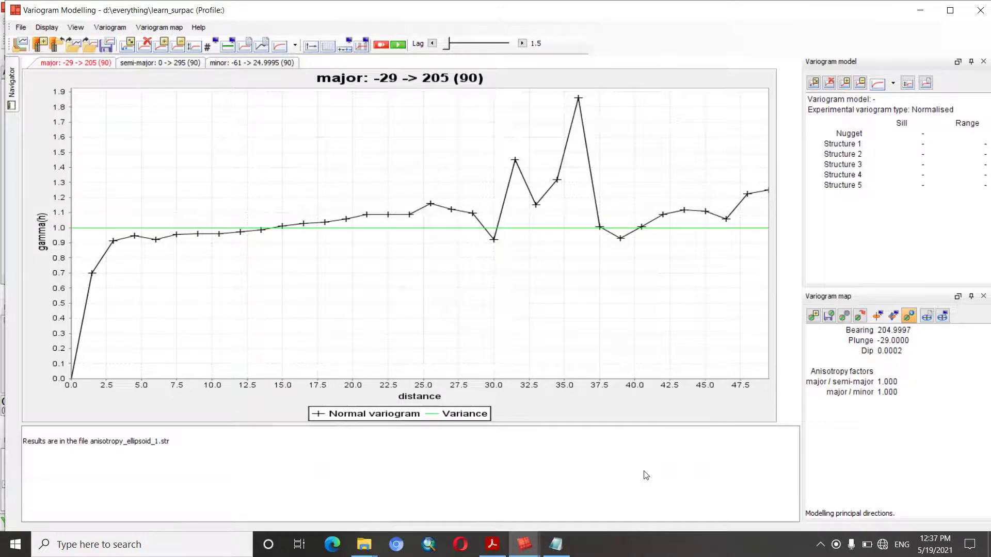
# Switch to the main Surpac window, display anisotropy_ellipsoid_1.str over the two map planes, and examine its size and orientation against them
pyautogui.click(524, 545)
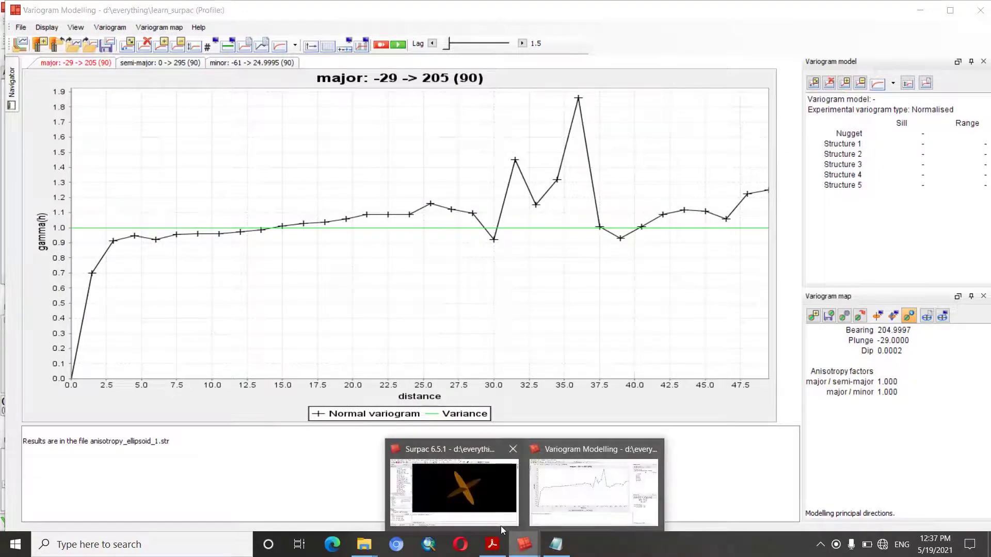
pyautogui.click(469, 495)
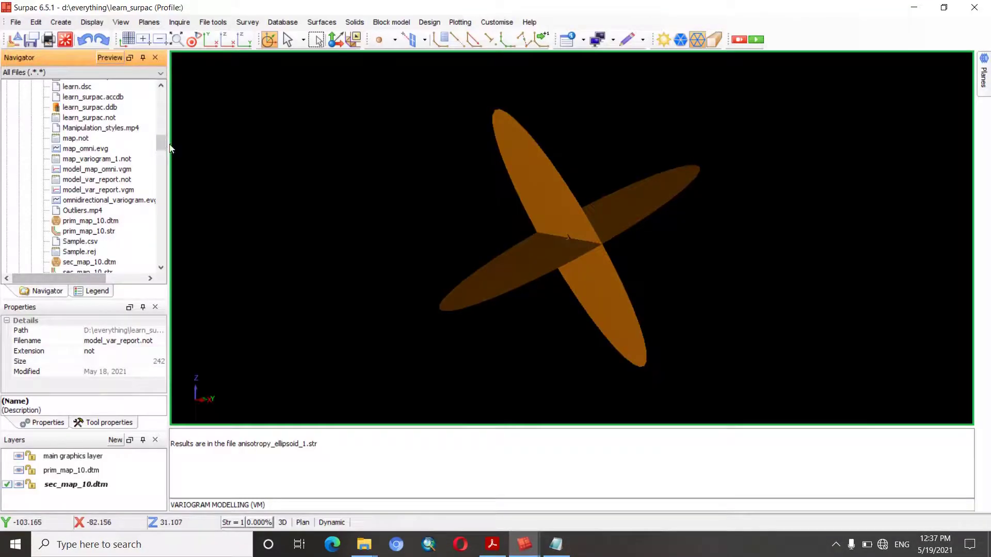
pyautogui.moveTo(160, 144); pyautogui.dragTo(161, 115)
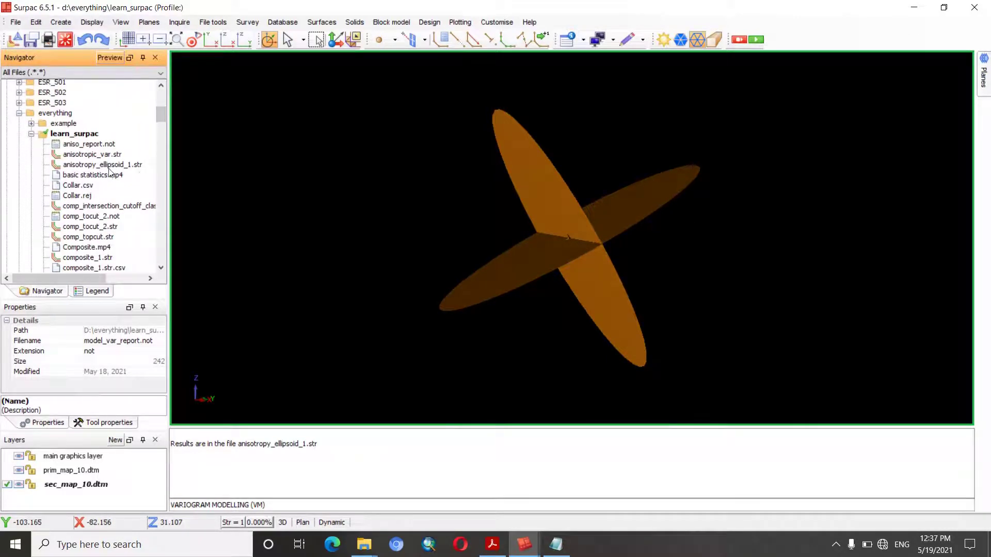
pyautogui.moveTo(108, 168); pyautogui.dragTo(381, 178)
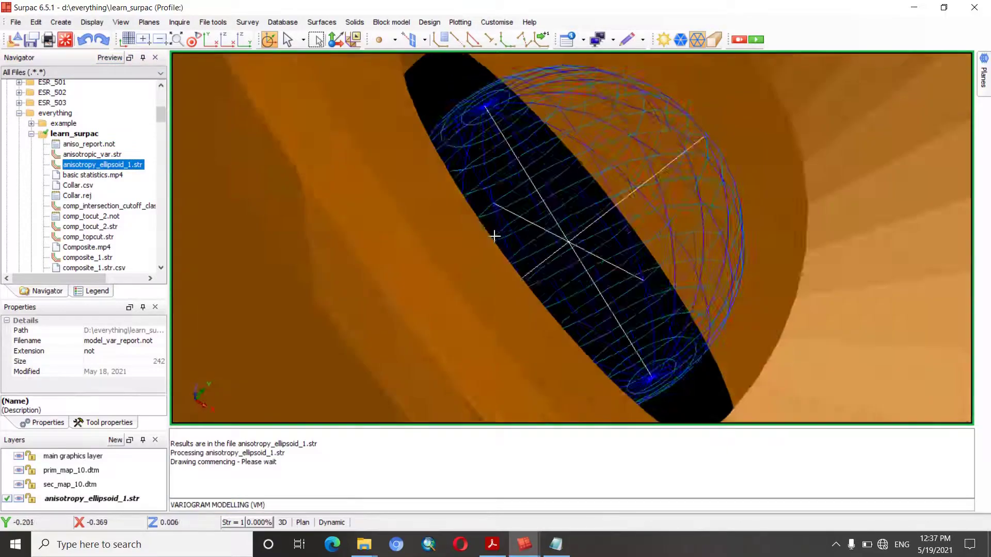
pyautogui.moveTo(495, 236); pyautogui.dragTo(563, 156)
pyautogui.moveTo(563, 156); pyautogui.dragTo(506, 338, button='right')
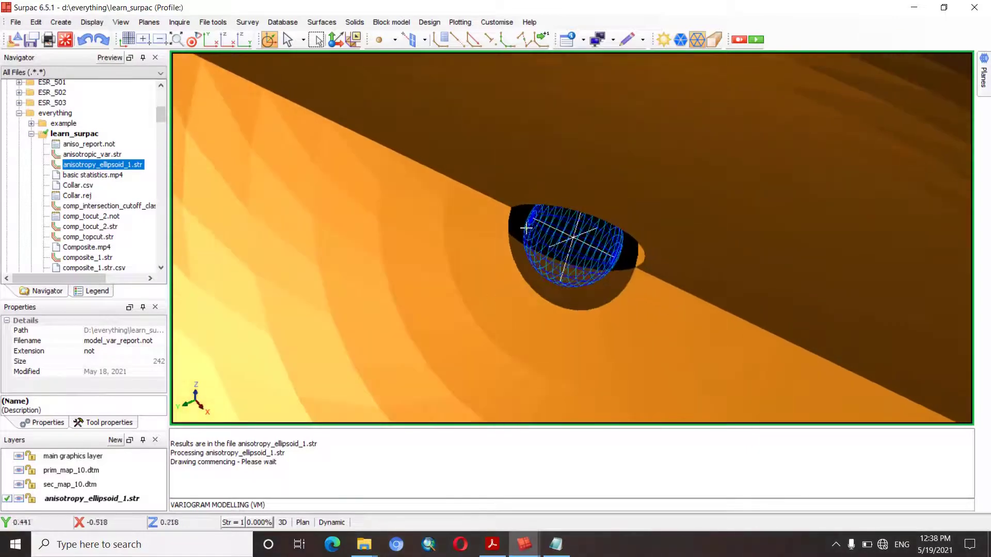
pyautogui.moveTo(524, 228); pyautogui.dragTo(509, 336, button='right')
pyautogui.moveTo(582, 246); pyautogui.dragTo(496, 354, button='right')
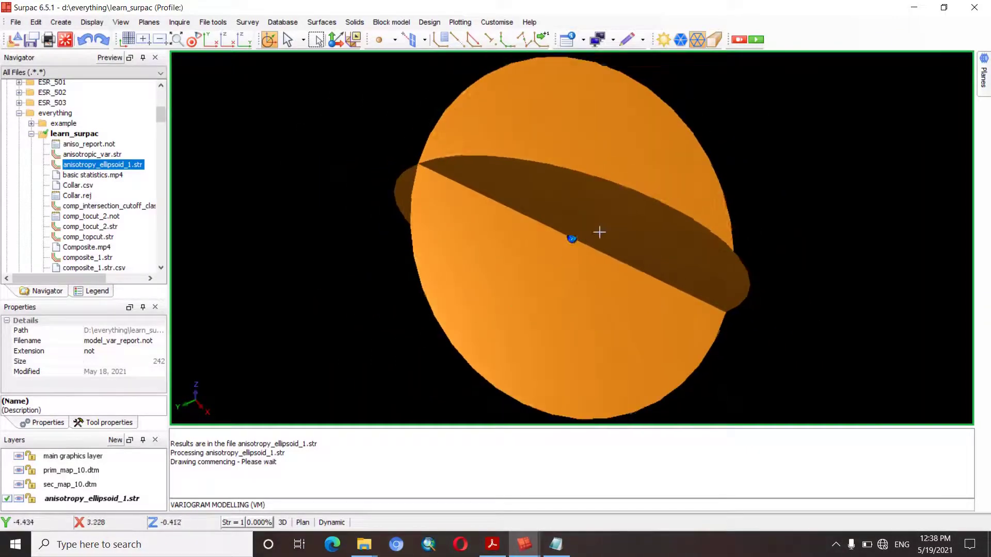
pyautogui.moveTo(599, 230); pyautogui.dragTo(572, 267, button='right')
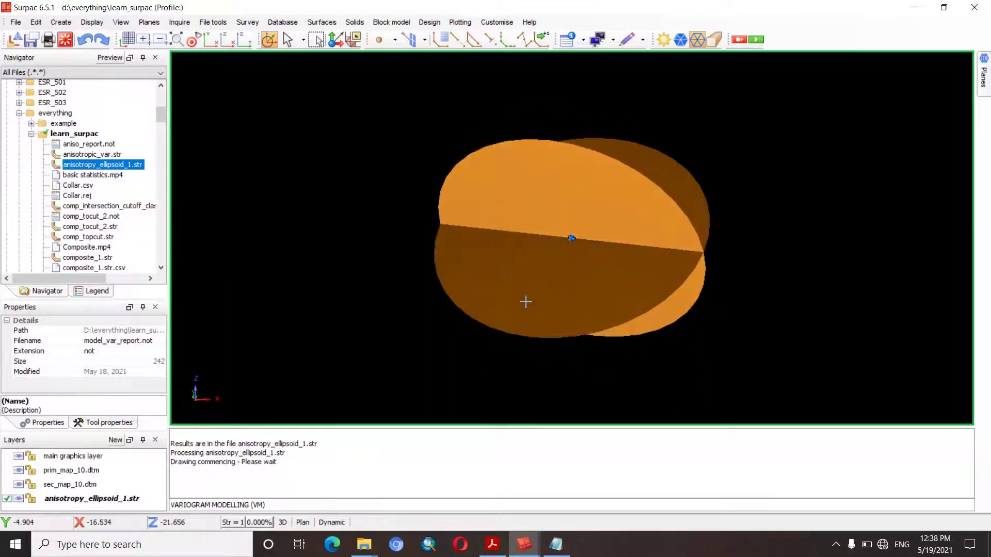
pyautogui.moveTo(525, 302); pyautogui.dragTo(544, 237)
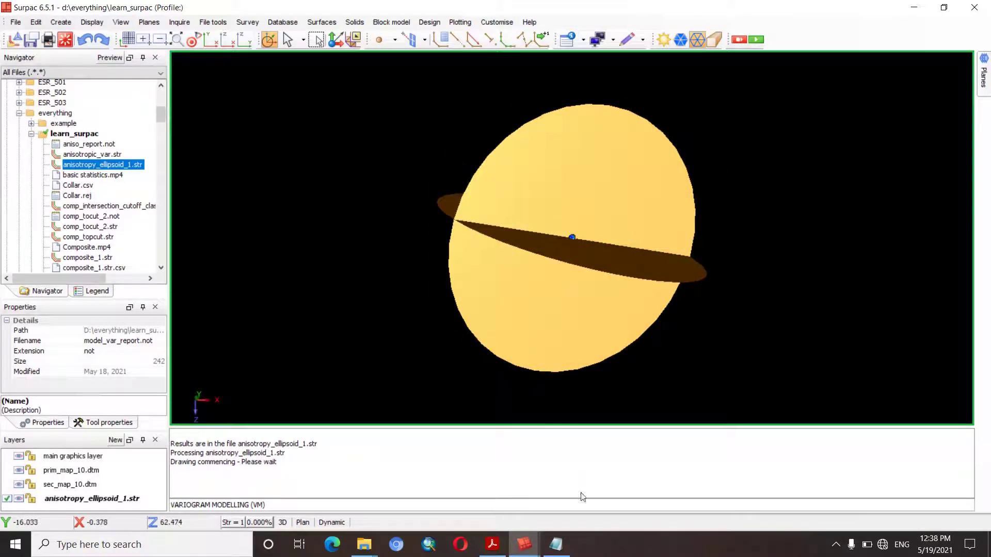
# Return to the Variogram Modelling window and reopen the Ellipsoid Visualiser
pyautogui.click(523, 544)
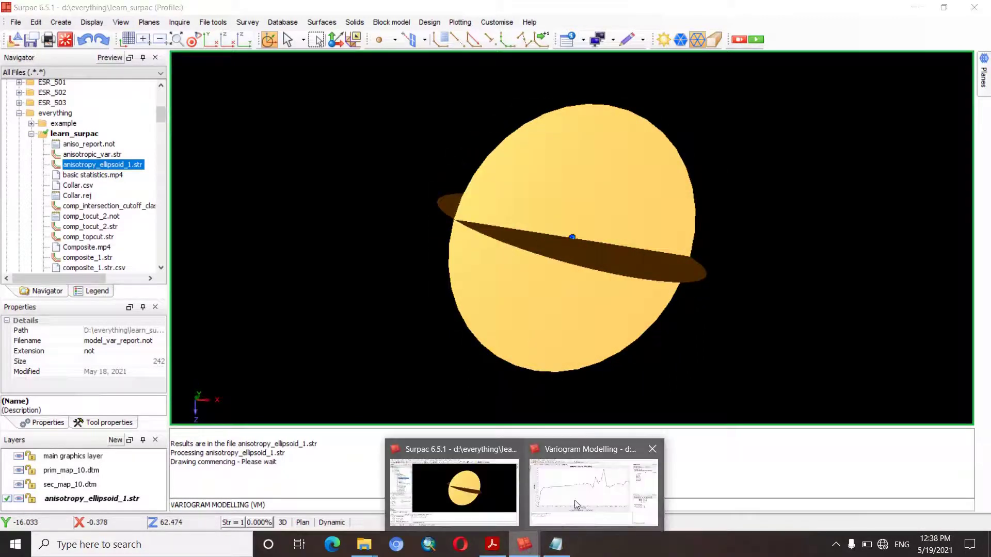
pyautogui.click(576, 503)
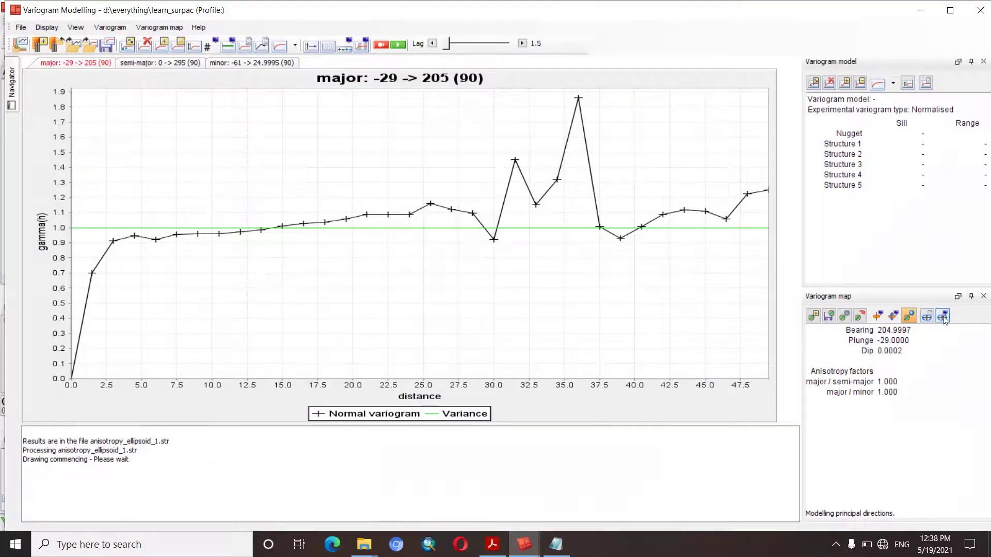
pyautogui.click(927, 317)
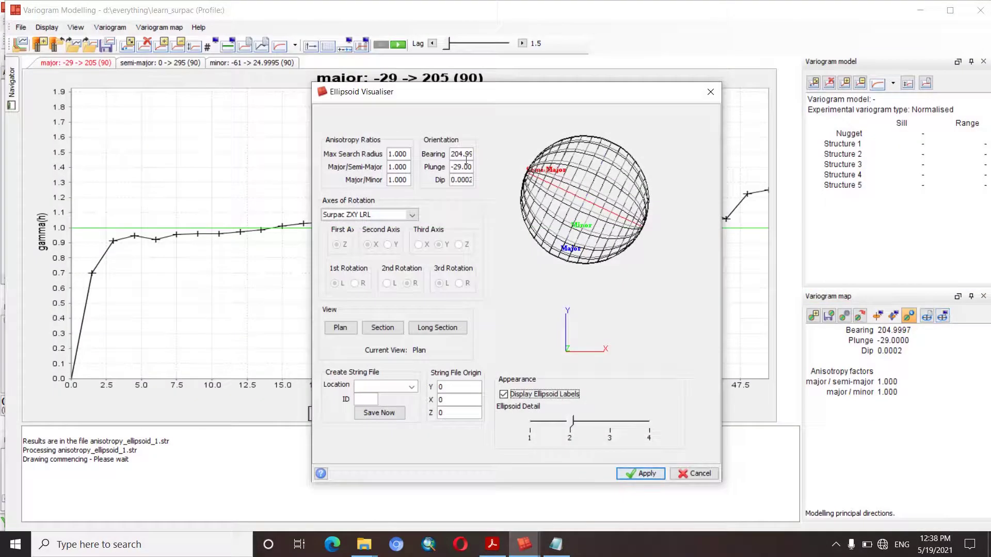
# Try a max search radius of 100, major/semi-major ratio 12 and major/minor ratio 50 in plan view
pyautogui.doubleClick(406, 154)
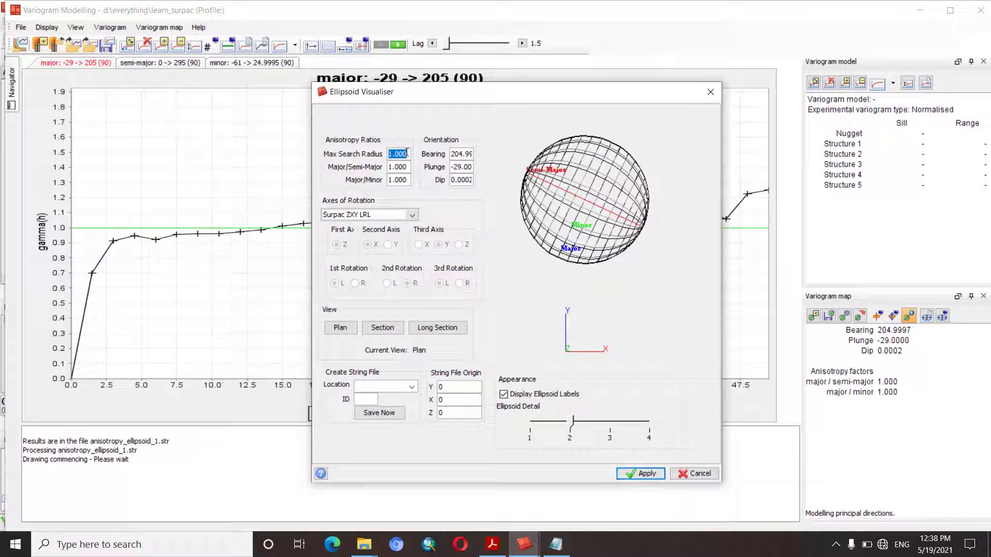
pyautogui.write('100')
pyautogui.doubleClick(407, 168)
pyautogui.write('12')
pyautogui.press('Tab')
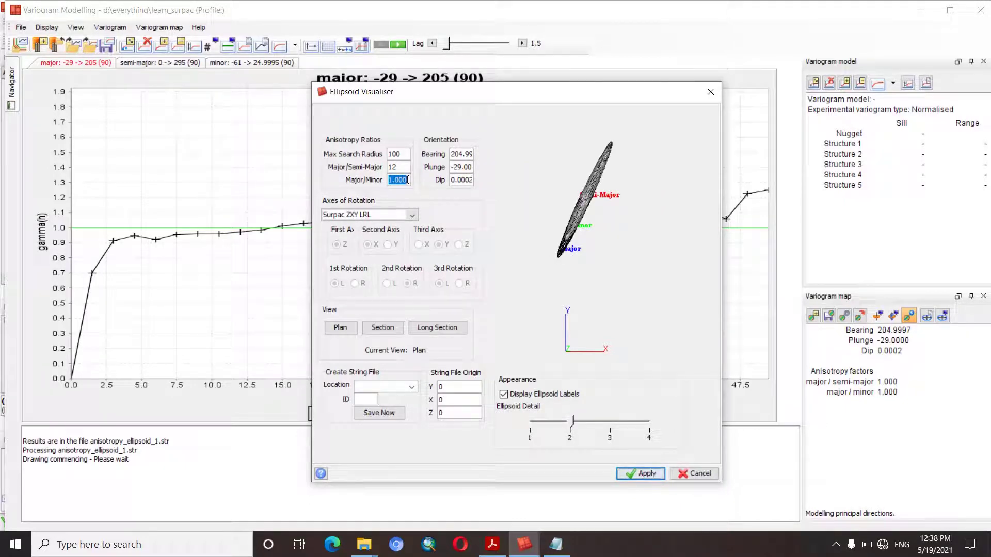
pyautogui.write('50')
pyautogui.click(336, 330)
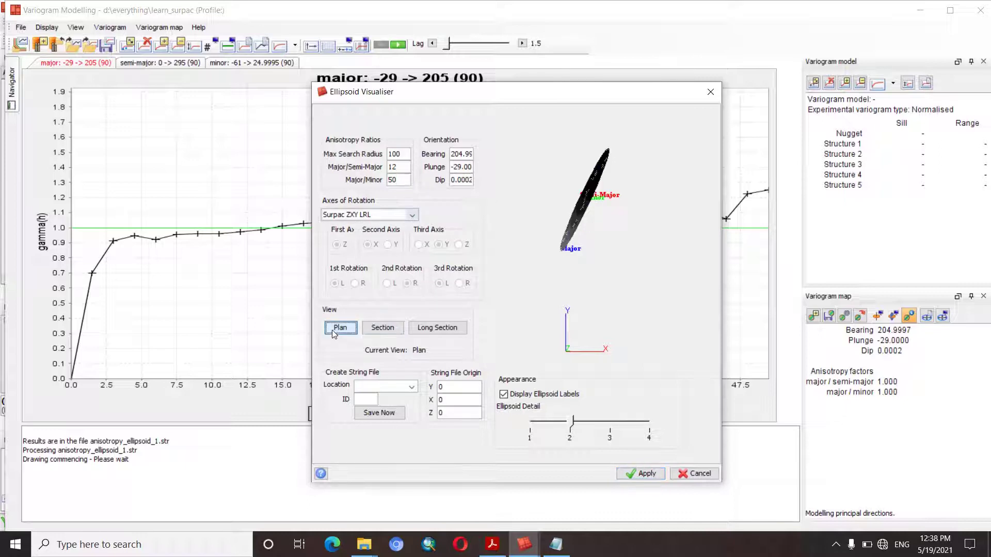
# Try a major/semi-major ratio of 50 and major/minor ratio of 12, and inspect the ellipsoid preview
pyautogui.doubleClick(405, 166)
pyautogui.doubleClick(397, 179)
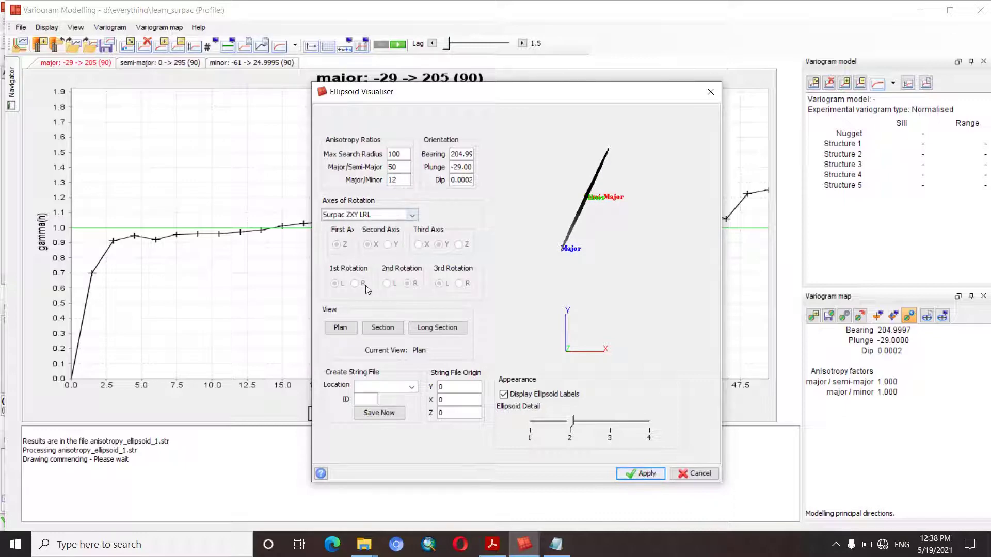
pyautogui.click(353, 328)
pyautogui.moveTo(573, 172); pyautogui.dragTo(575, 146)
# Set the ellipsoid's max search radius to 50 and the major/semi-major ratio to 12
pyautogui.doubleClick(407, 153)
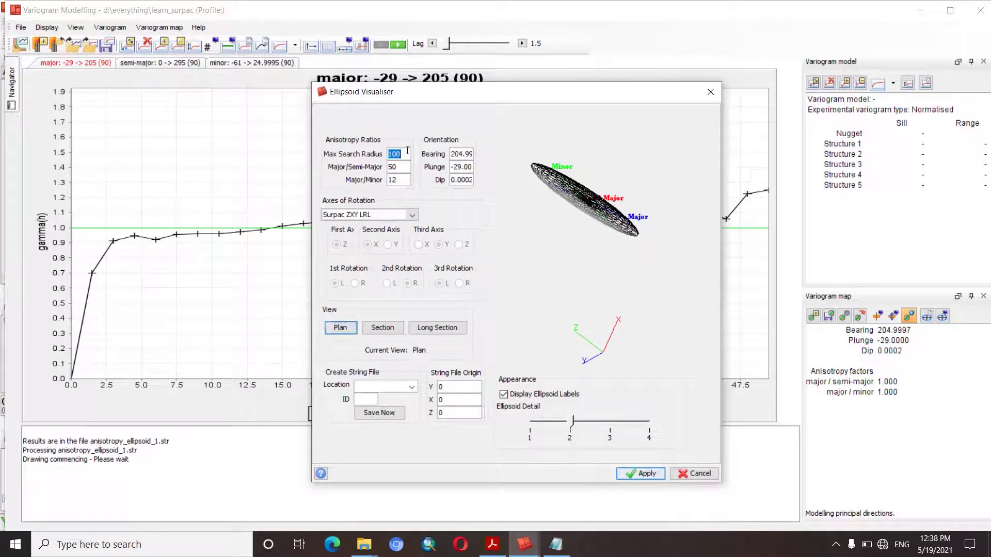
pyautogui.write('50')
pyautogui.doubleClick(401, 167)
pyautogui.write('50')
pyautogui.moveTo(401, 166); pyautogui.dragTo(392, 167)
pyautogui.doubleClick(397, 170)
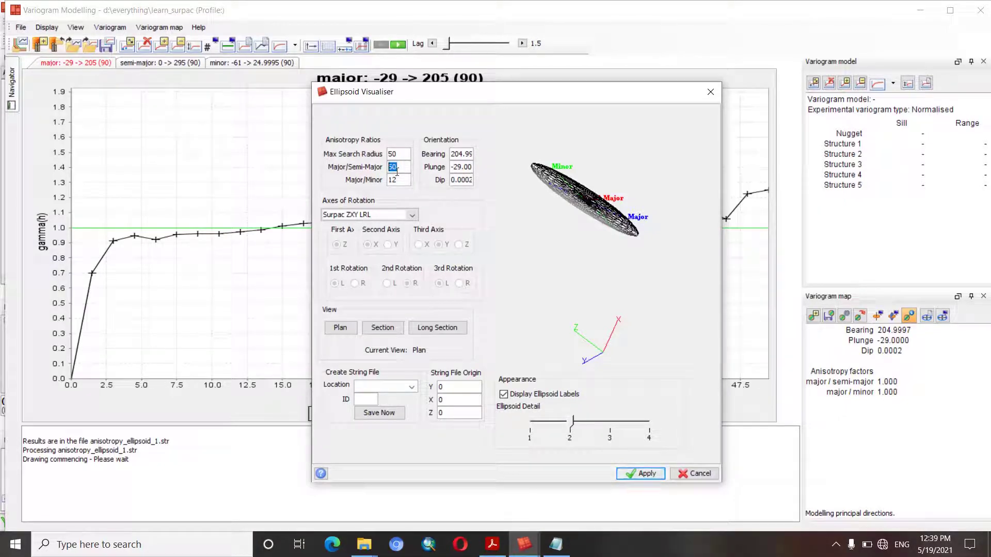
pyautogui.write('12')
pyautogui.press('Tab')
# Set the major/semi-major ratio to 1.7 and the major/minor ratio to 5.1, shown in plan view
pyautogui.doubleClick(403, 169)
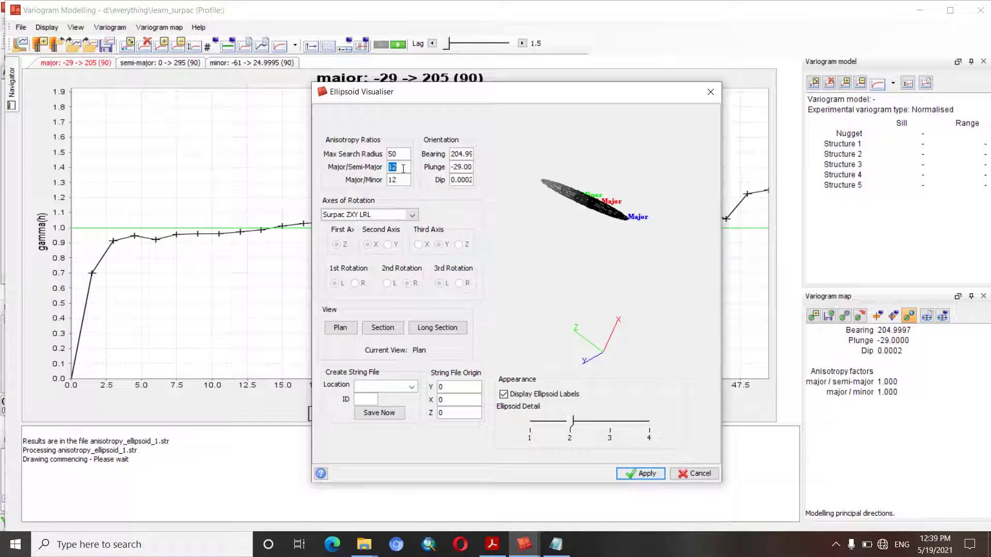
pyautogui.write('1.7')
pyautogui.doubleClick(401, 180)
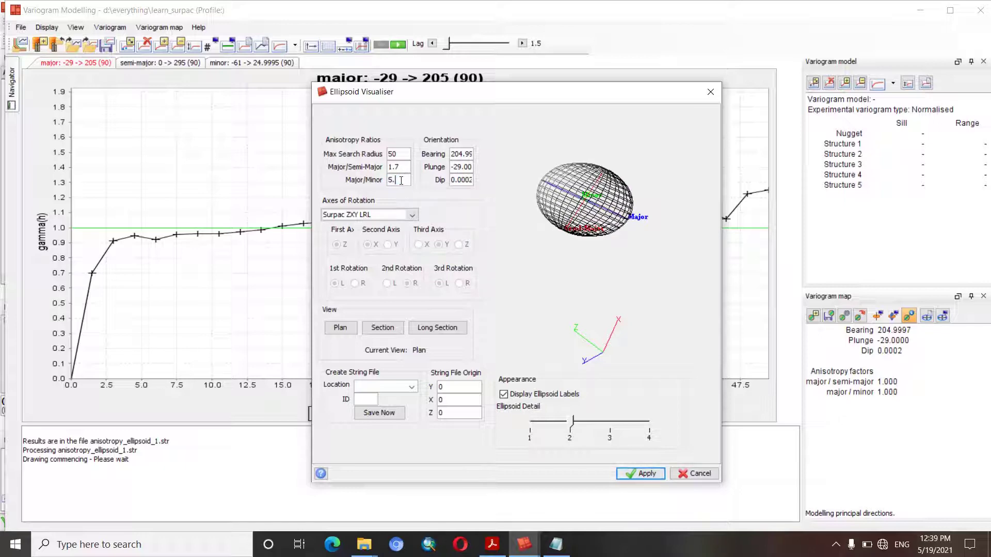
pyautogui.click(343, 330)
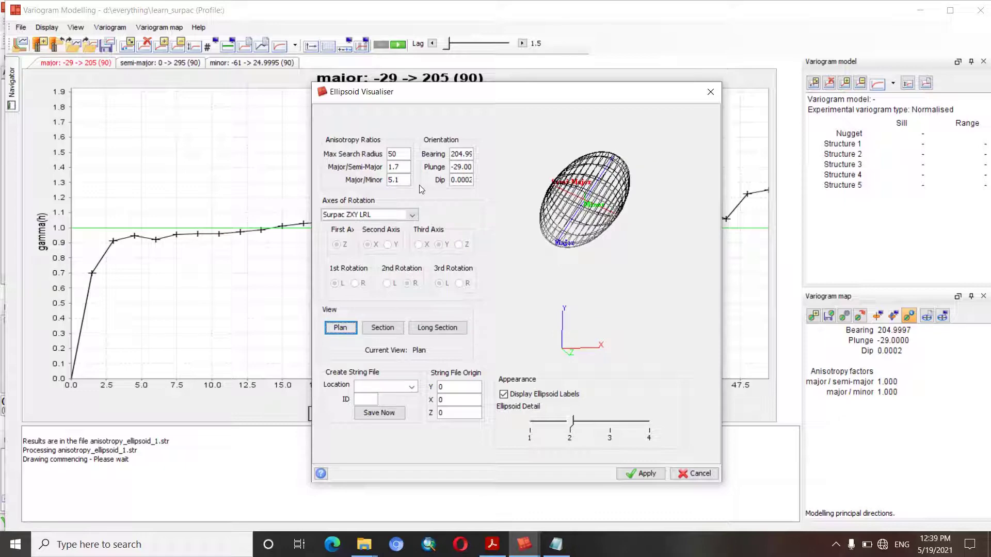
# Save the ellipsoid over the existing string file anisotropy_ellipsoid_1.str and apply the visualiser form
pyautogui.click(412, 387)
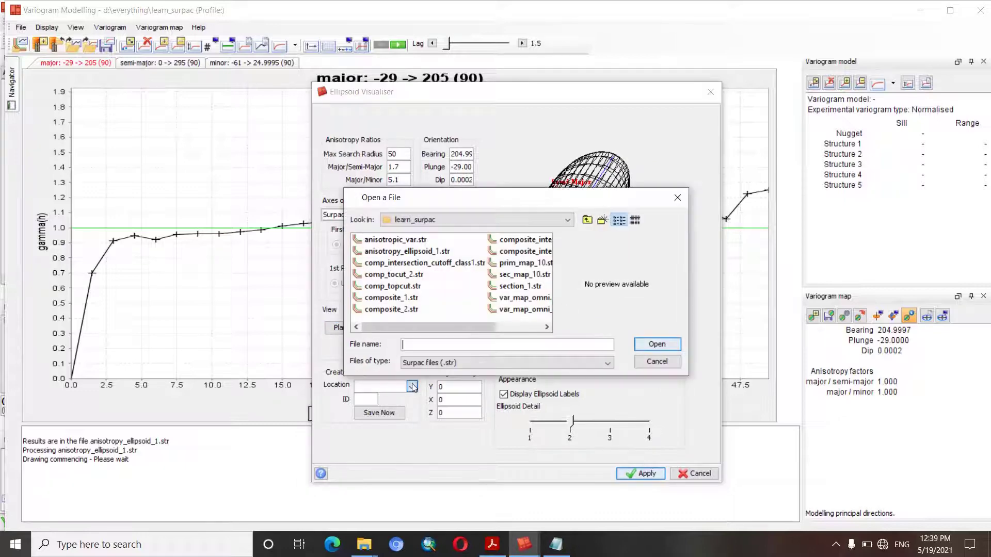
pyautogui.click(408, 252)
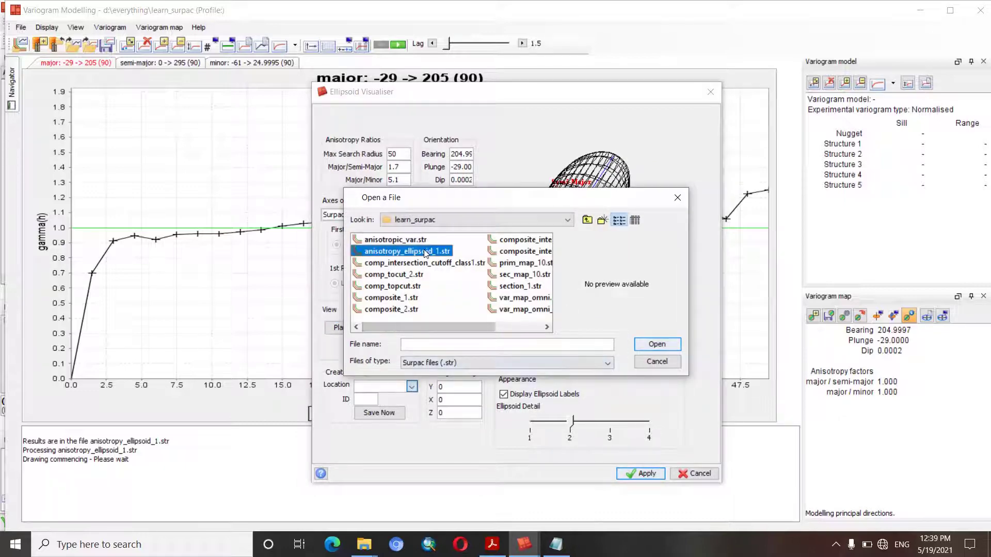
pyautogui.click(524, 544)
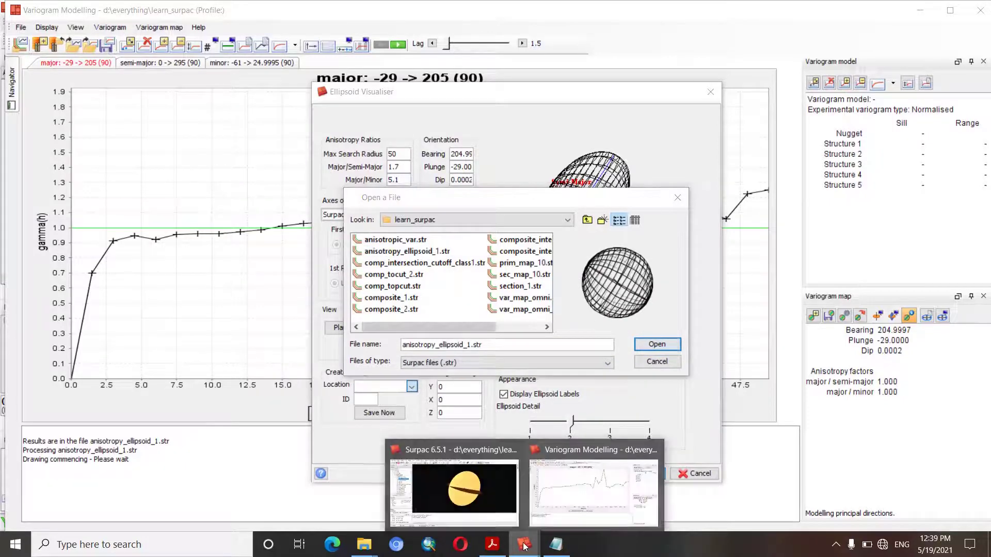
pyautogui.click(648, 343)
pyautogui.click(382, 413)
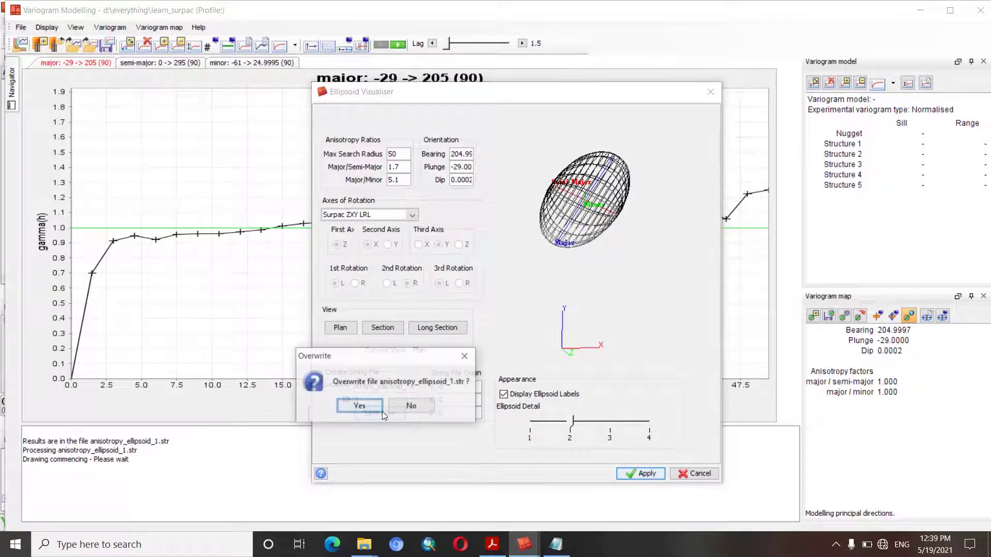
pyautogui.click(360, 407)
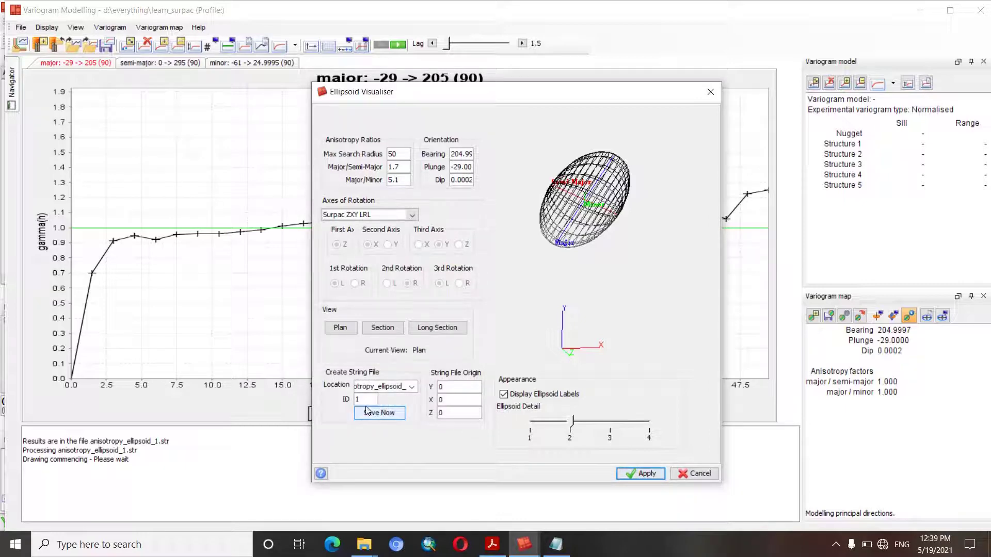
pyautogui.click(639, 473)
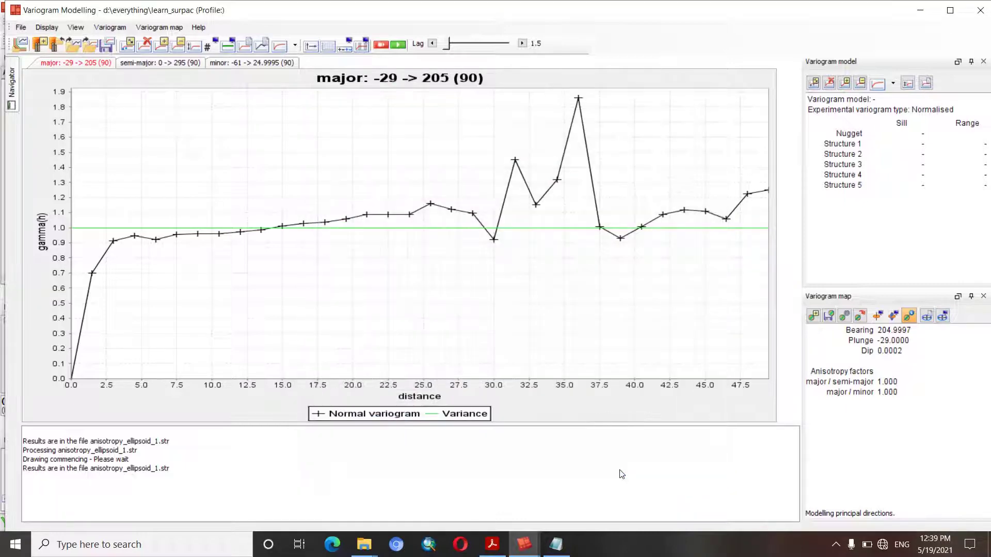
# Switch to the main Surpac window, clear all layers from graphics, and refresh the learn_surpac folder
pyautogui.moveTo(524, 545)
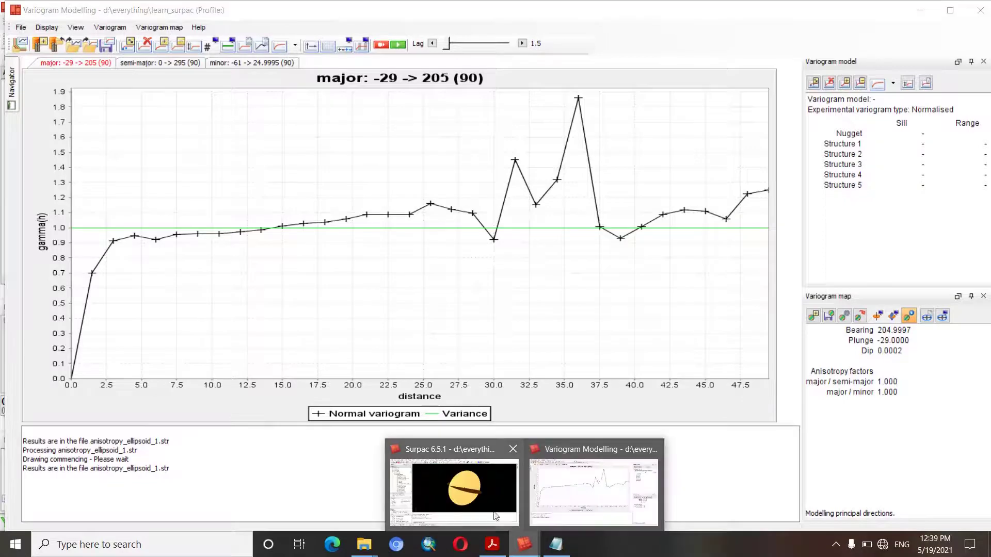
pyautogui.click(485, 499)
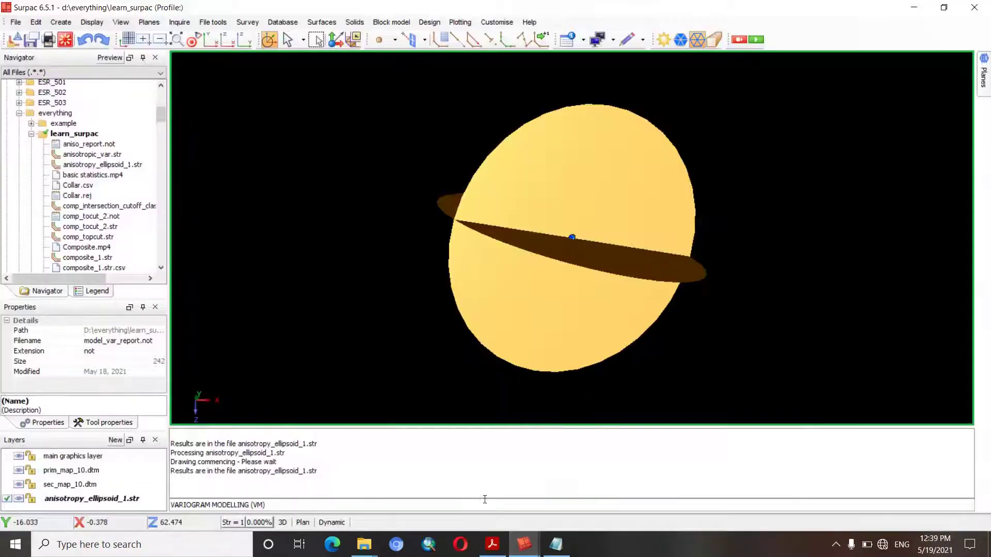
pyautogui.rightClick(75, 134)
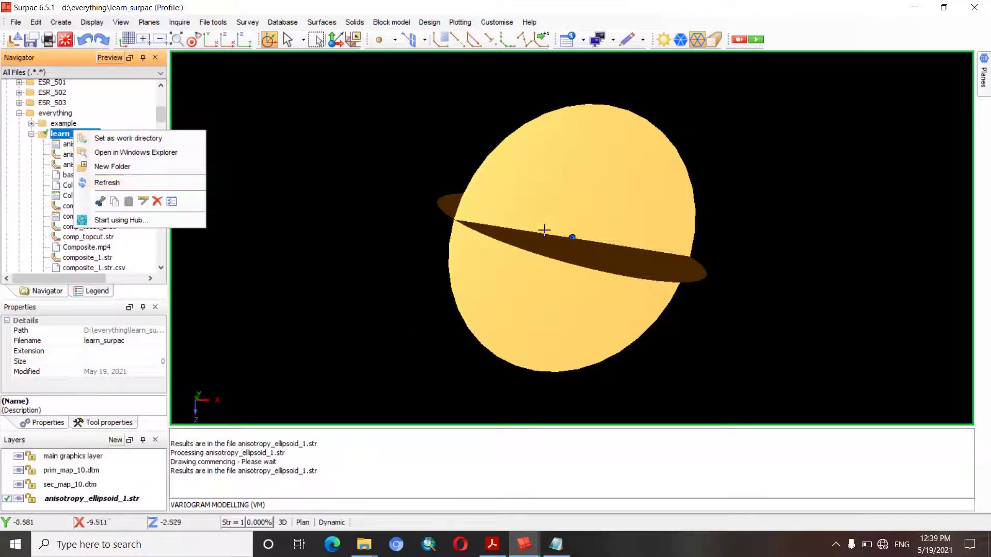
pyautogui.click(65, 39)
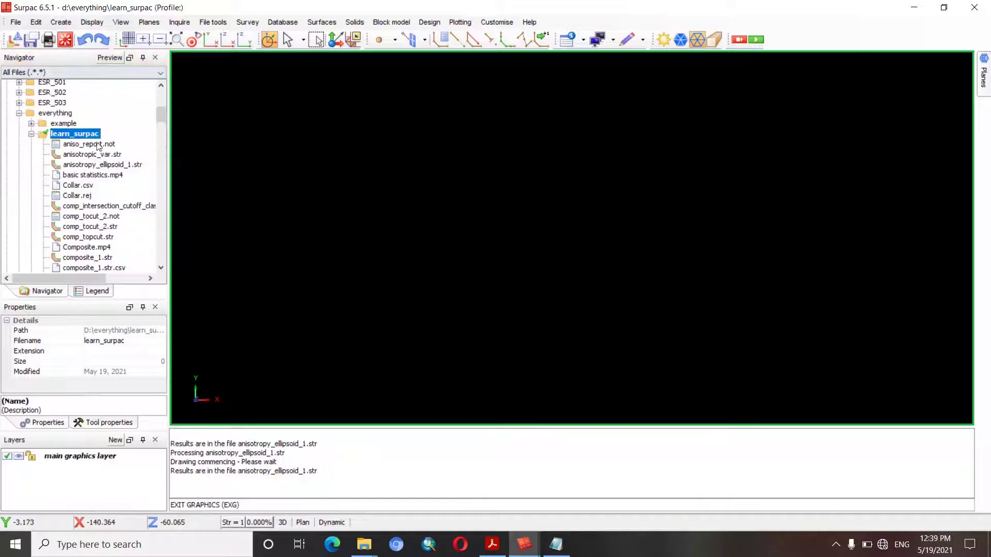
pyautogui.rightClick(87, 133)
pyautogui.click(124, 186)
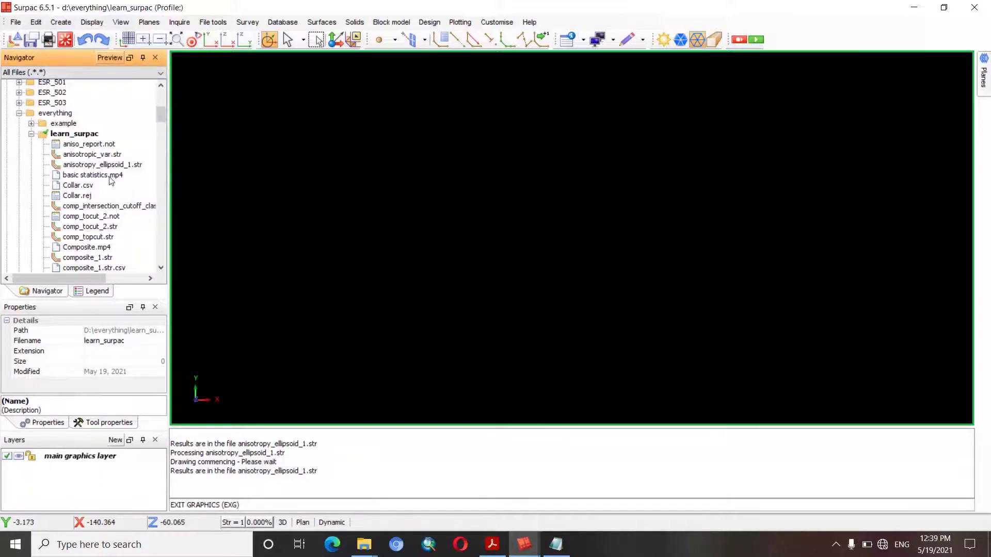
# Display the updated anisotropy_ellipsoid_1.str in graphics and add the secondary plane sec_map_10.dtm
pyautogui.moveTo(96, 164); pyautogui.dragTo(428, 178)
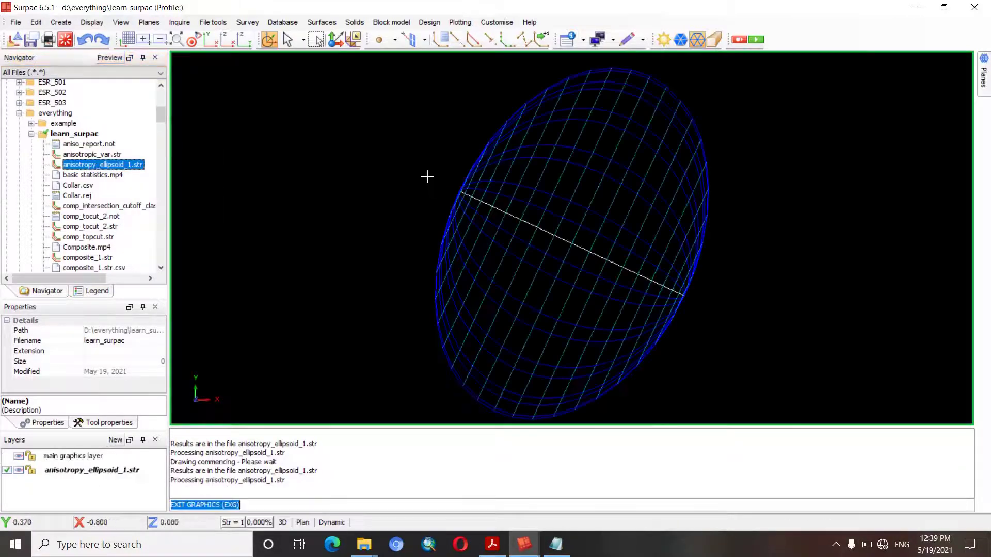
pyautogui.moveTo(555, 234); pyautogui.dragTo(419, 175, button='middle')
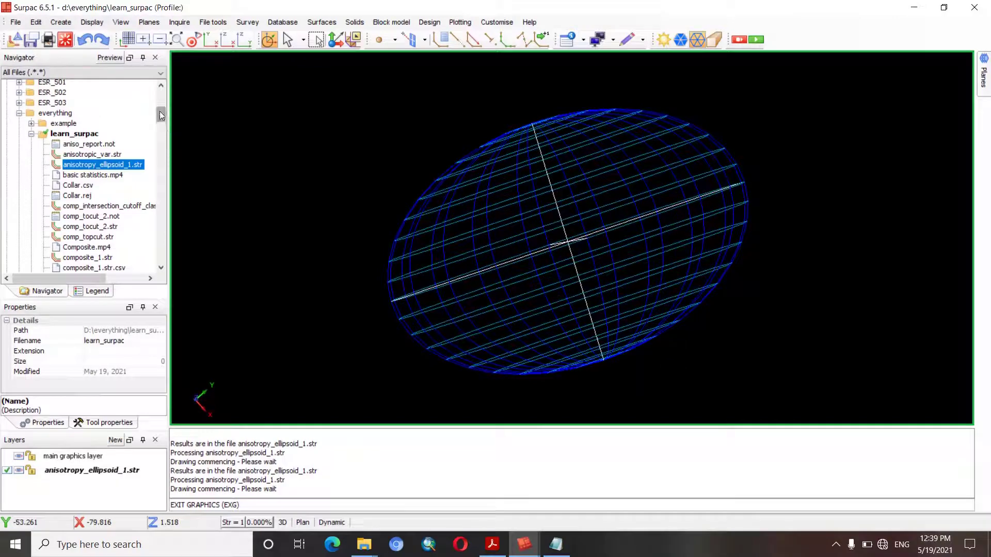
pyautogui.moveTo(161, 114); pyautogui.dragTo(165, 154)
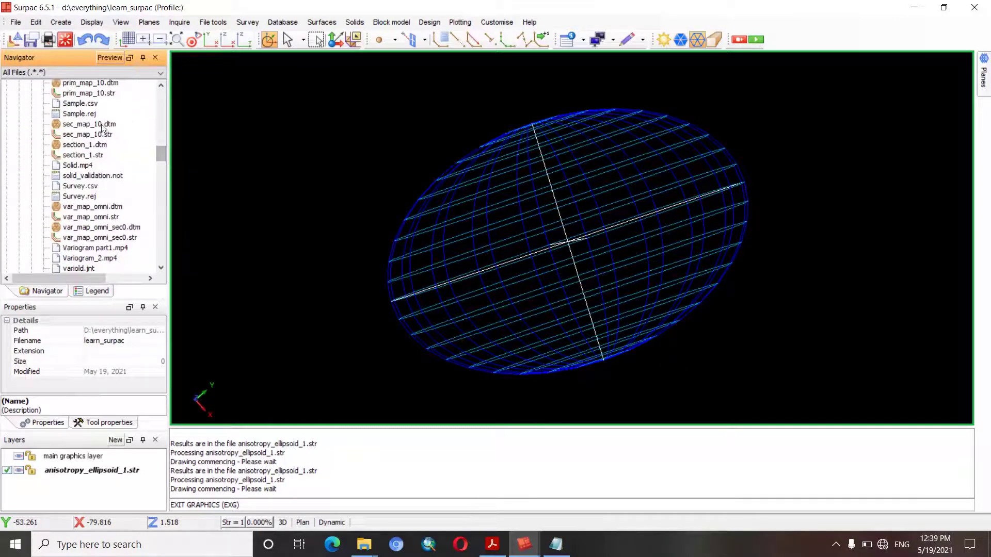
pyautogui.moveTo(89, 124); pyautogui.dragTo(320, 150)
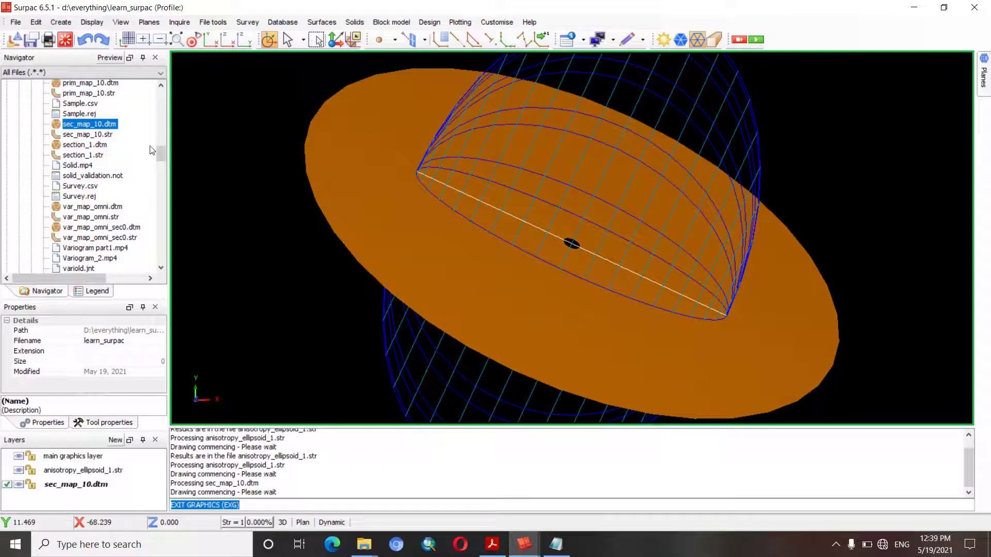
# Add the primary plane prim_map_10.dtm to graphics with the ellipsoid and the secondary plane
pyautogui.moveTo(90, 83); pyautogui.dragTo(288, 144)
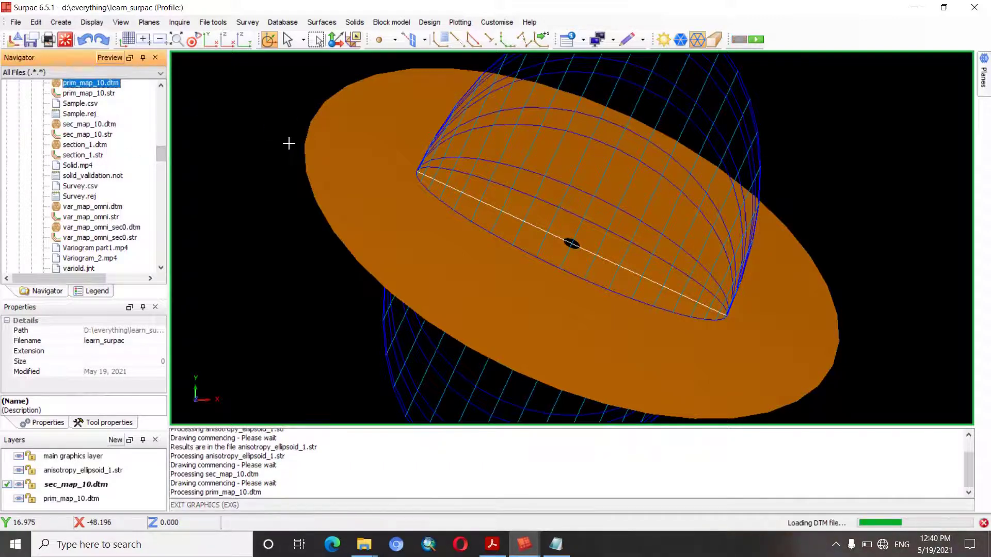
pyautogui.moveTo(289, 143); pyautogui.dragTo(623, 290, button='middle')
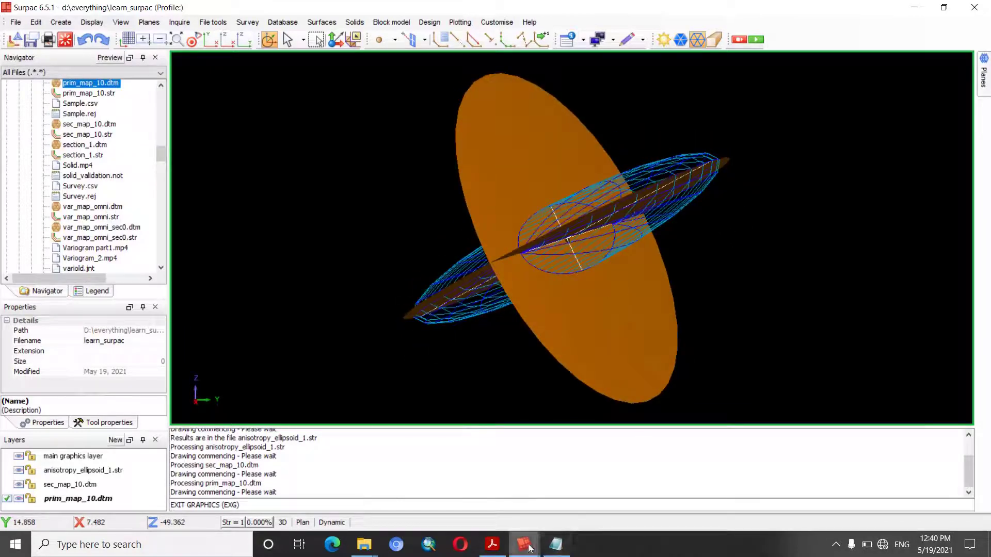
# Open anisotropy_ellipsoid_1.str as text to read its axis, search radius and ratio entries, and close it
pyautogui.moveTo(160, 155); pyautogui.dragTo(162, 111)
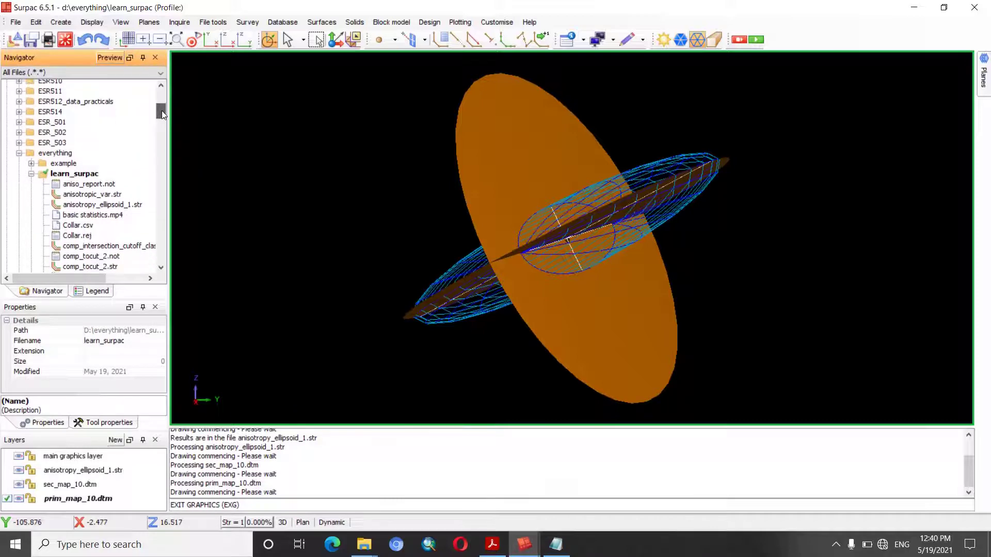
pyautogui.rightClick(122, 204)
pyautogui.click(152, 211)
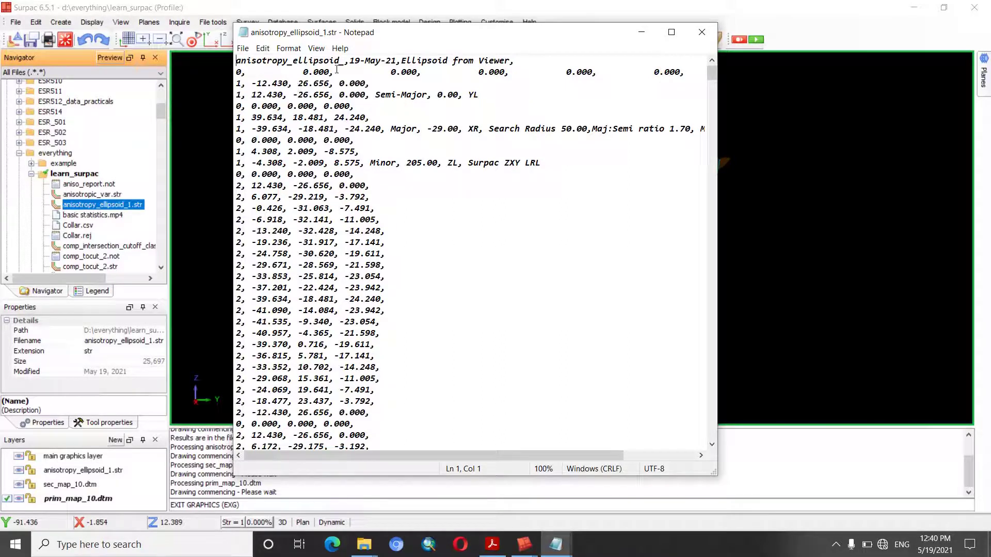
pyautogui.click(702, 32)
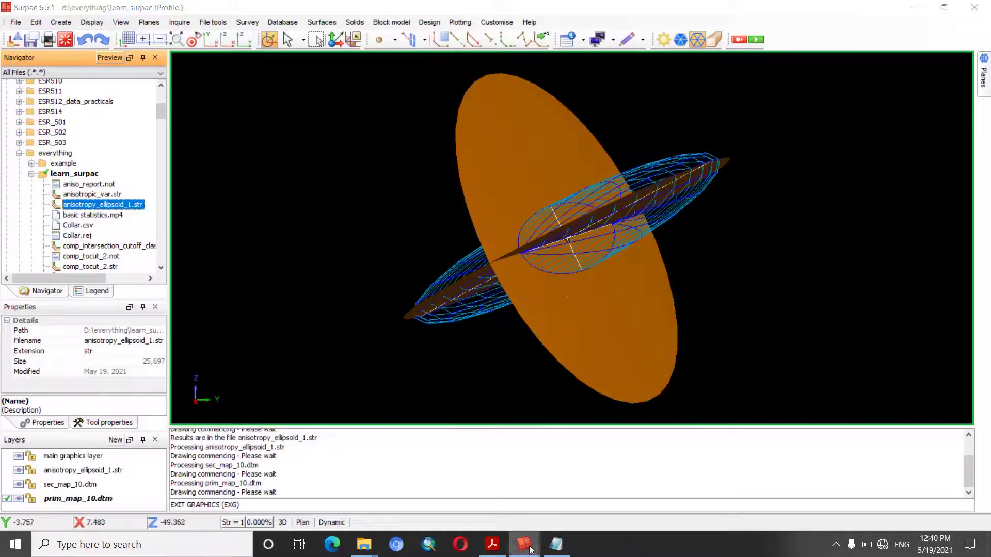
# Switch to the Variogram Modelling window and save an anisotropy ellipsoid report named anisotropy_report in Surpac Note File format
pyautogui.moveTo(524, 545)
pyautogui.click(588, 495)
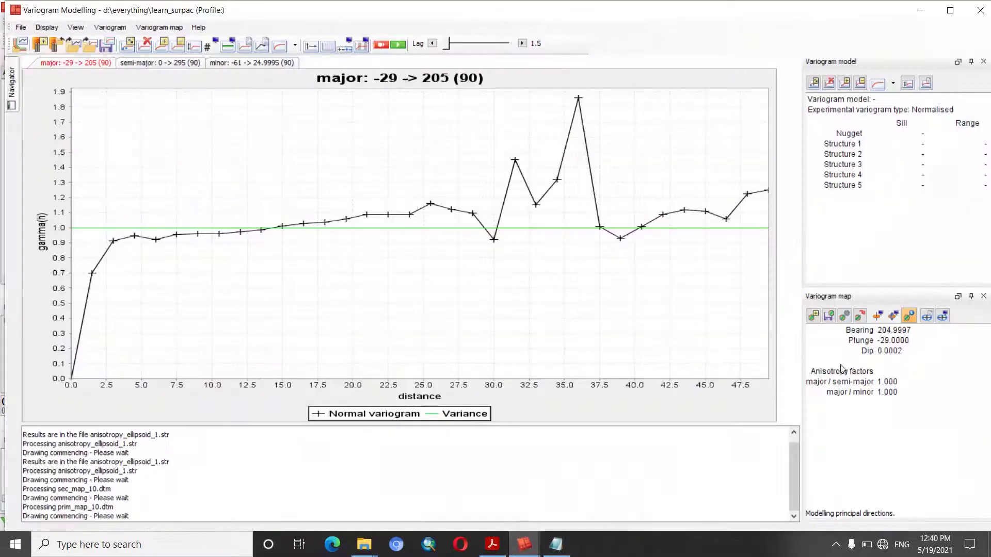
pyautogui.click(928, 318)
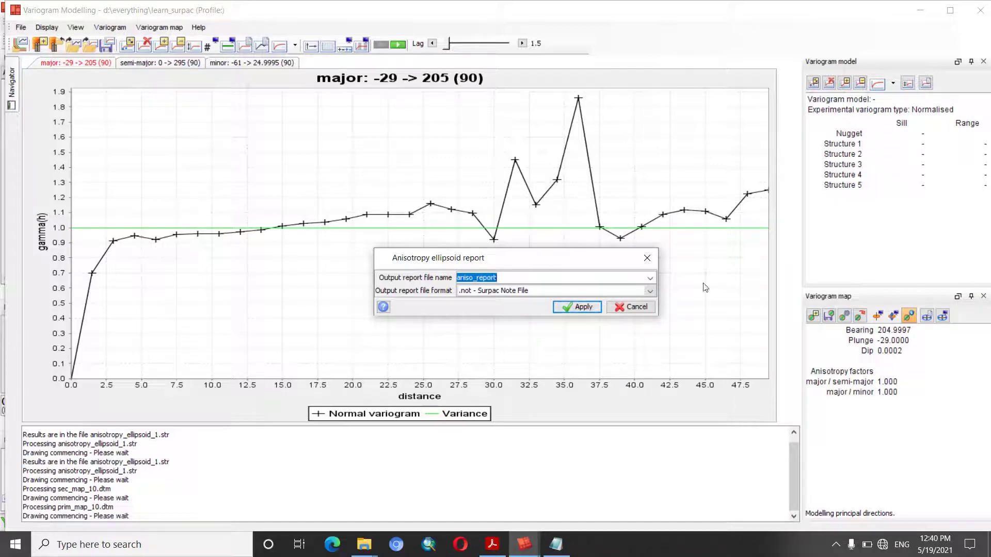
pyautogui.click(465, 279)
pyautogui.doubleClick(465, 281)
pyautogui.write('a')
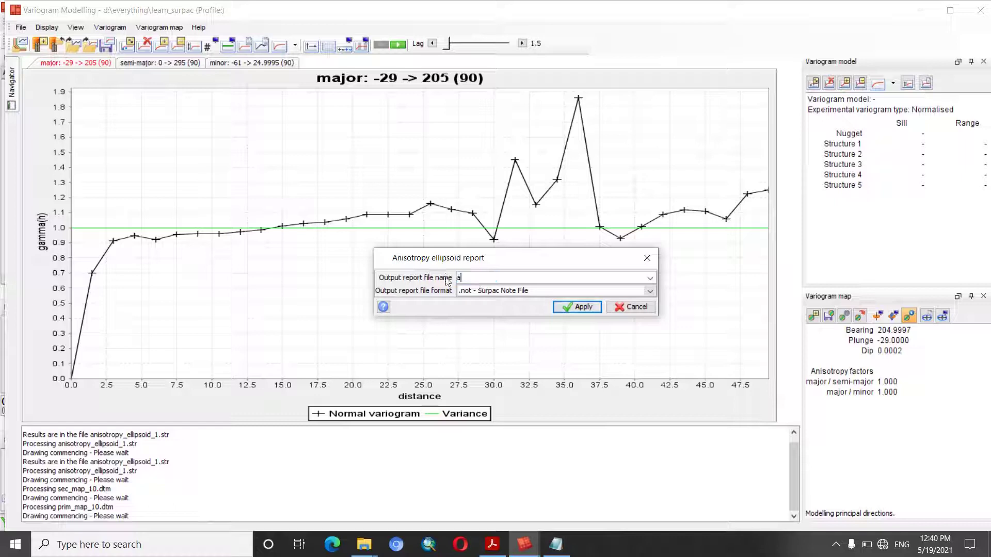
pyautogui.write('nisotropy_report')
pyautogui.click(587, 307)
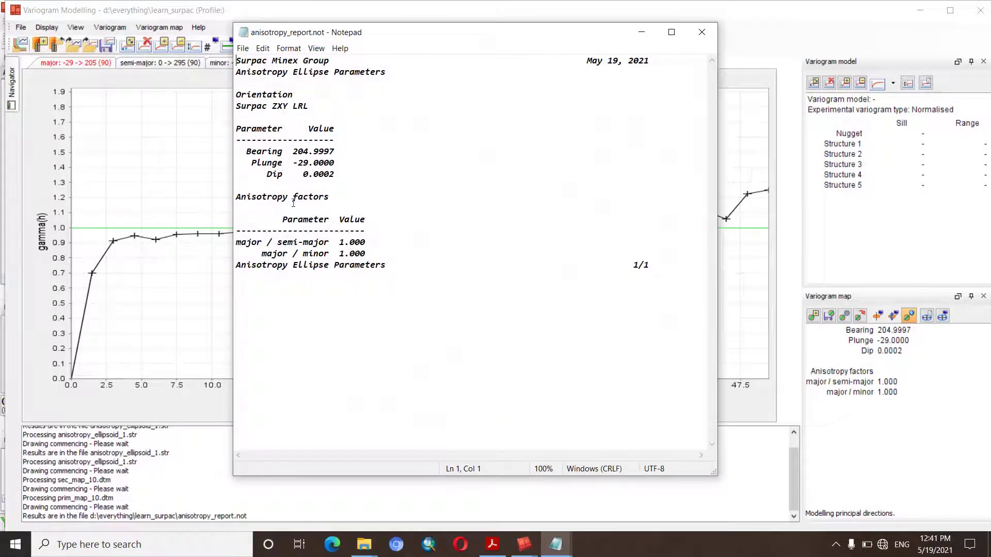
# Examine the bearing, plunge, dip and anisotropy factors in the report, and close it
pyautogui.moveTo(334, 151); pyautogui.dragTo(332, 150)
pyautogui.moveTo(375, 256); pyautogui.dragTo(345, 243)
pyautogui.click(702, 32)
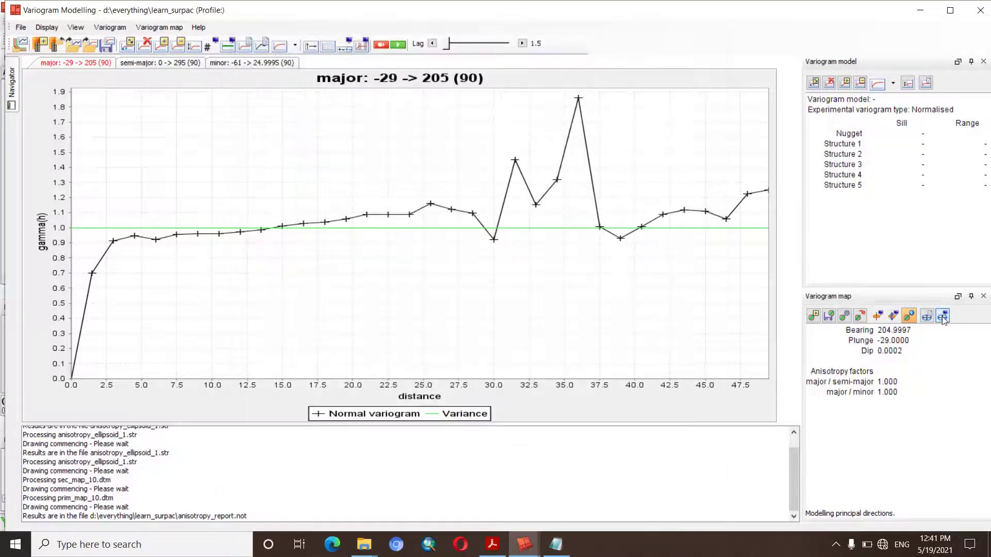
# In the ellipsoid visualiser, set the max search radius to 50, major/semi-major to 1.7 and major/minor to 5.1
pyautogui.click(942, 316)
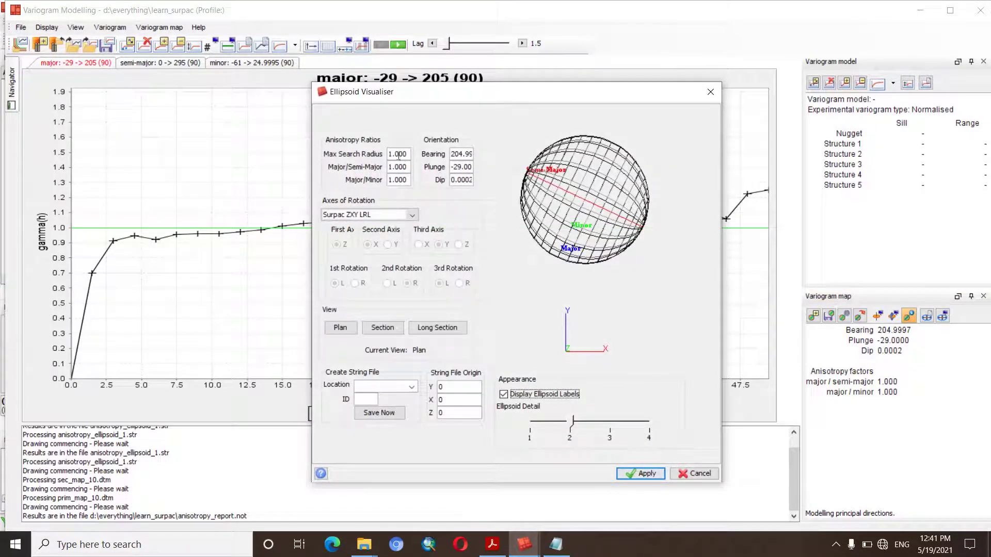
pyautogui.doubleClick(407, 154)
pyautogui.write('50')
pyautogui.doubleClick(408, 167)
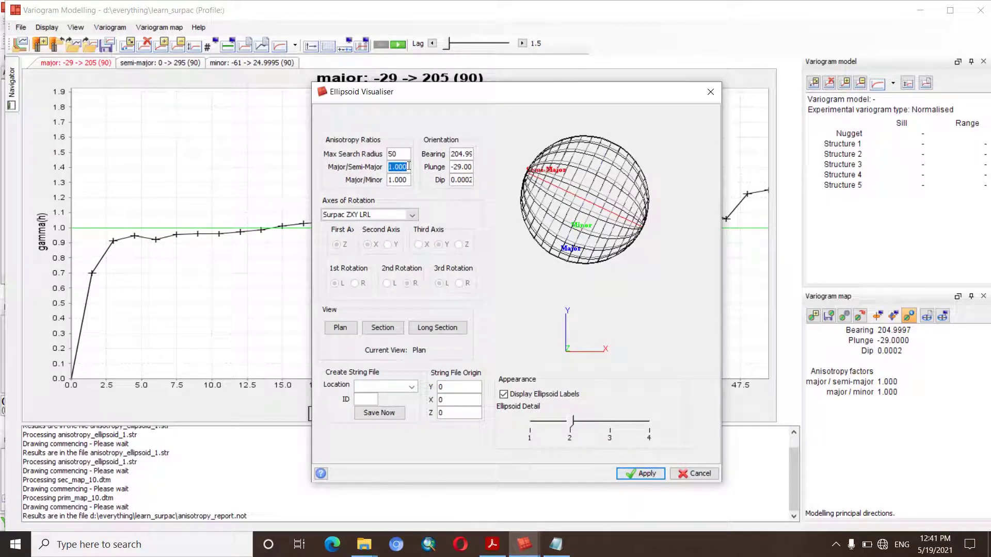
pyautogui.write('1.7')
pyautogui.press('Tab')
pyautogui.write('5')
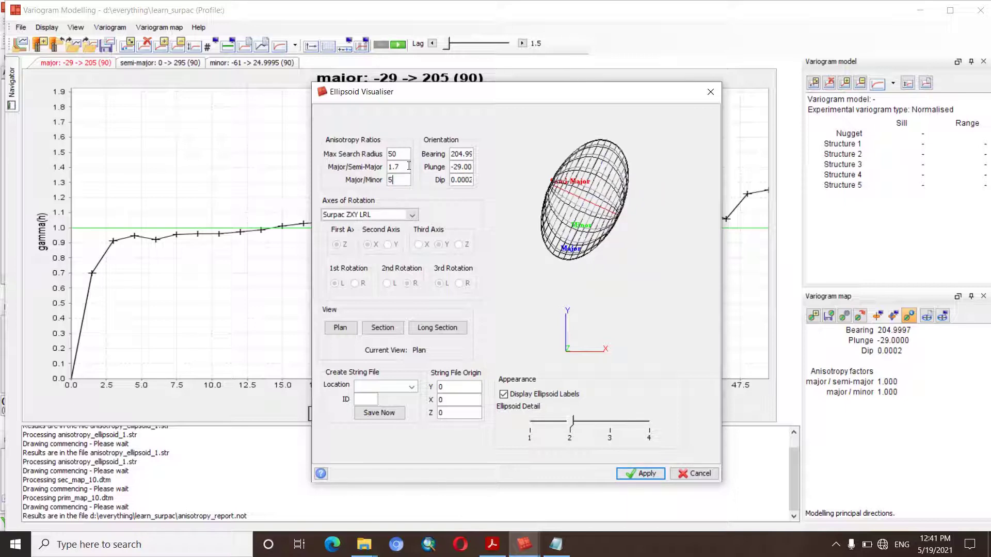
pyautogui.write('.1')
# Save the ellipsoid over the existing string file anisotropy_ellipsoid_1.str
pyautogui.click(411, 387)
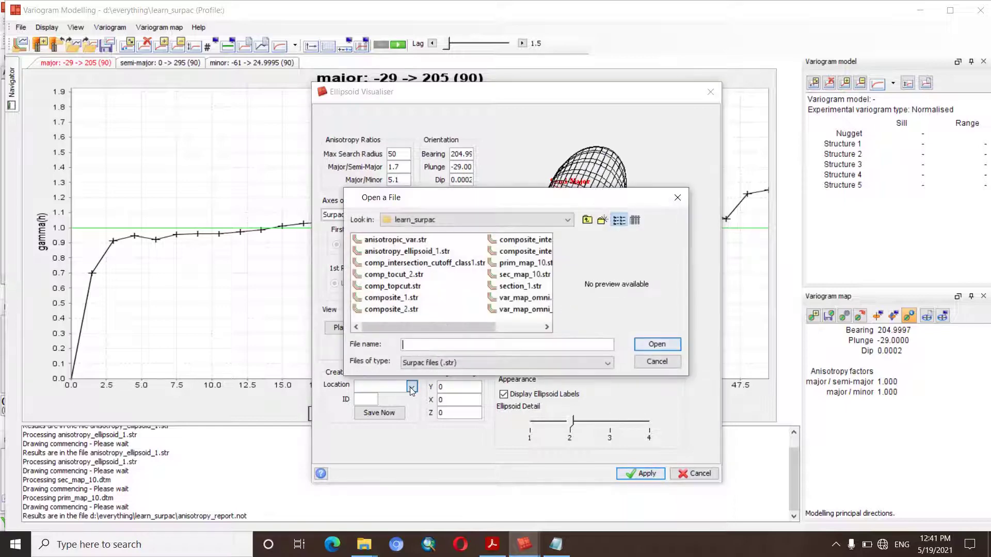
pyautogui.click(403, 252)
pyautogui.click(658, 346)
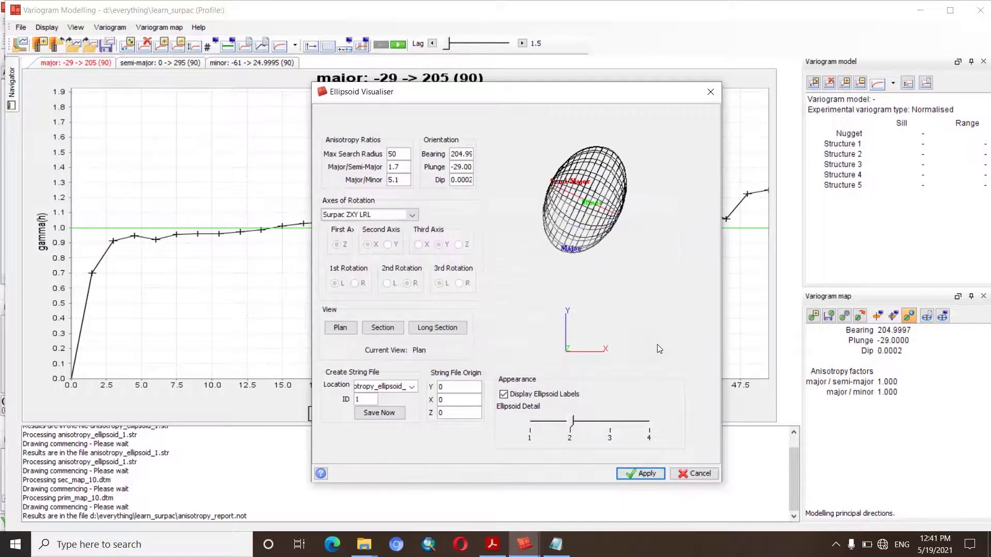
pyautogui.click(383, 413)
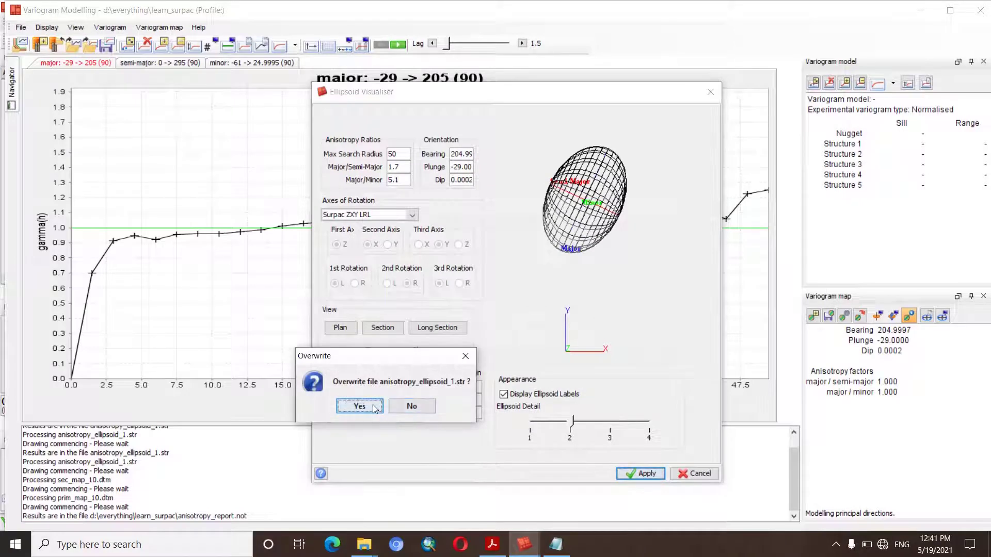
pyautogui.click(375, 407)
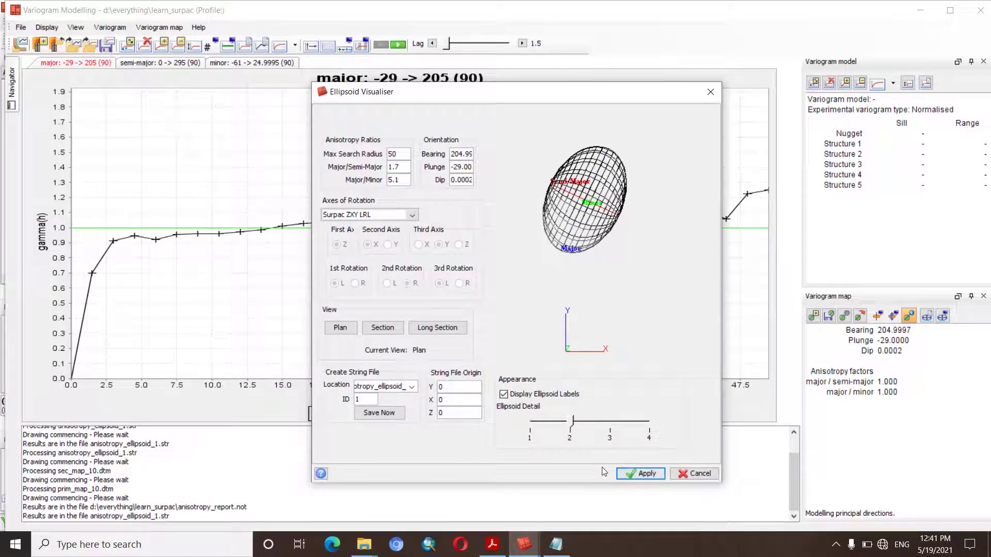
# Regenerate the ellipsoid report over anisotropy_report.not, check its anisotropy factors, and apply the ellipsoid visualiser form
pyautogui.click(927, 316)
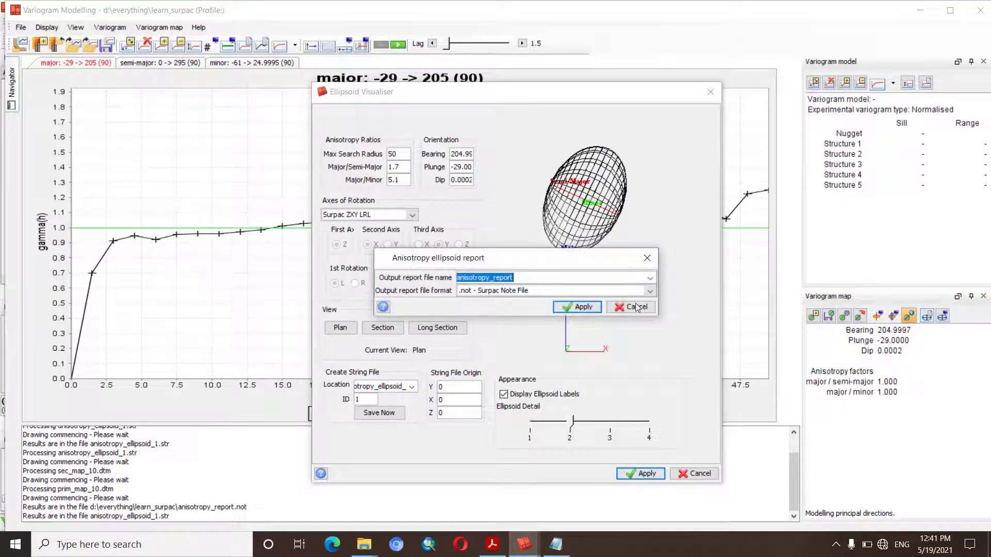
pyautogui.click(585, 306)
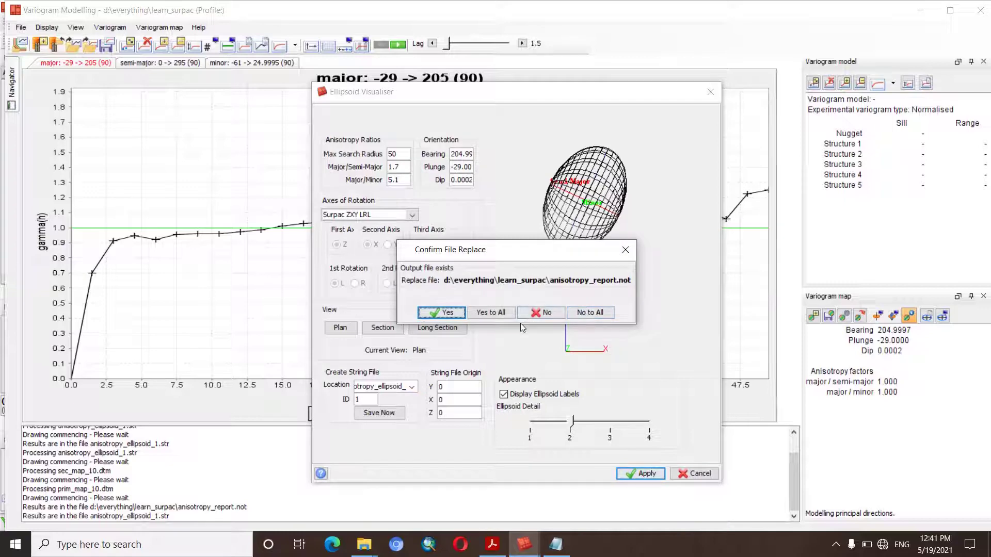
pyautogui.click(442, 313)
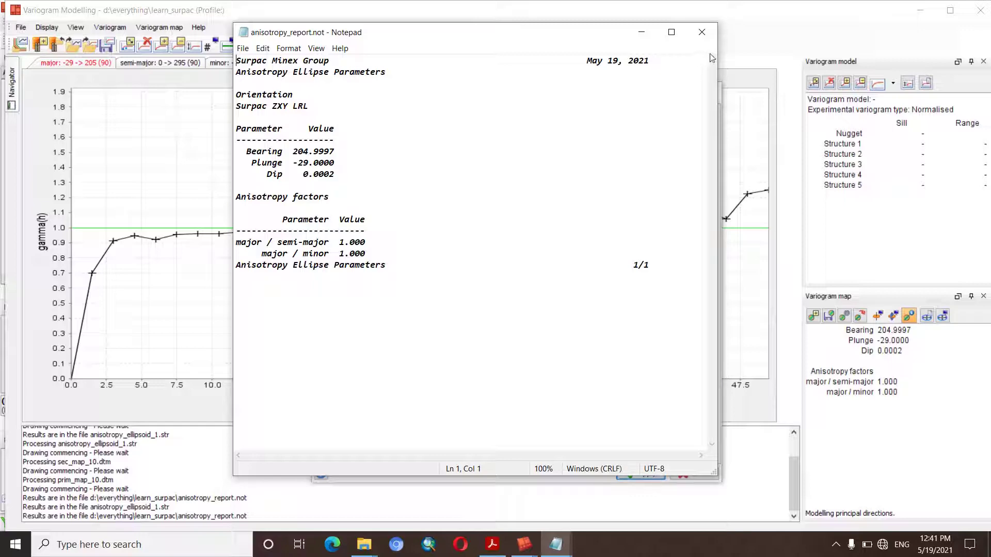
pyautogui.click(703, 34)
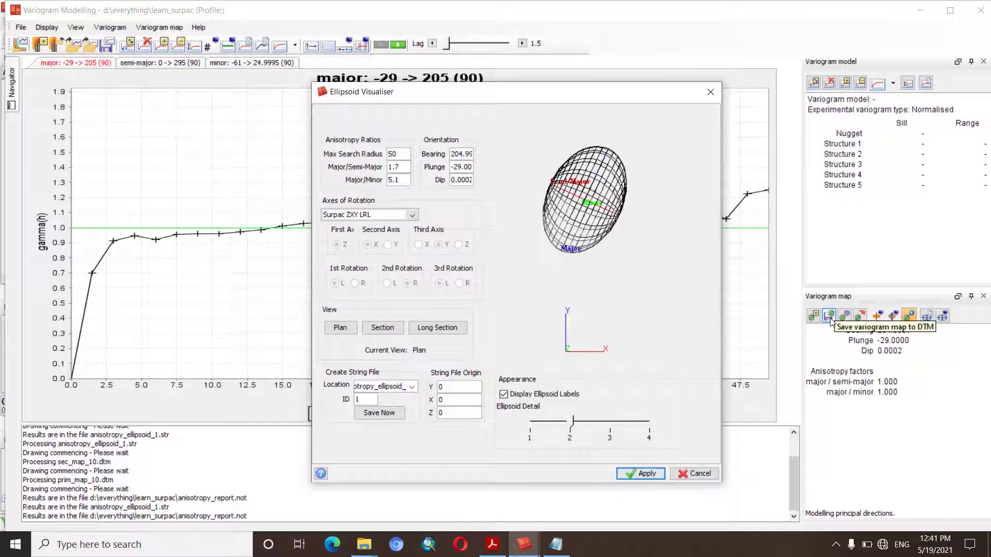
pyautogui.click(640, 473)
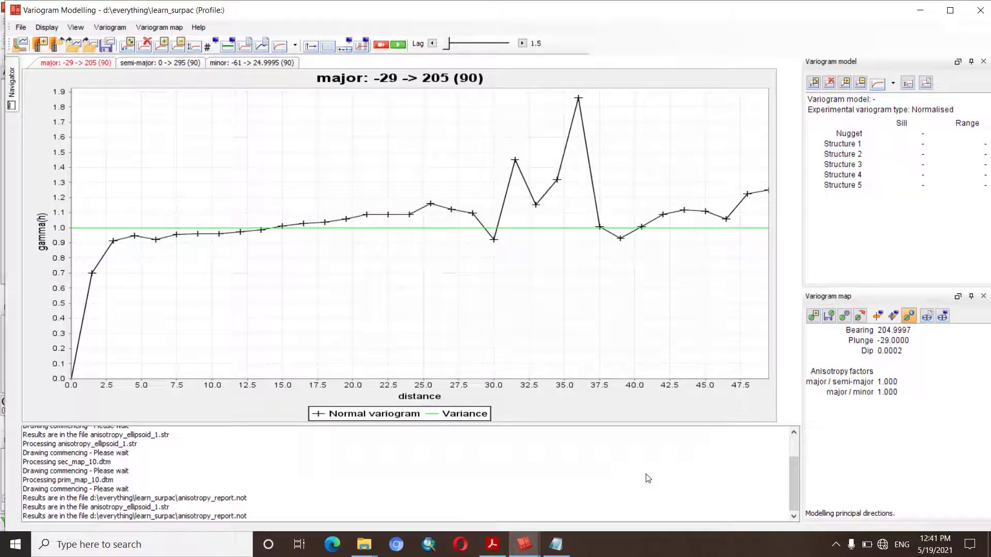
# Close the leftover model_var_report.not text window and return to the variogram map parameters
pyautogui.moveTo(567, 539)
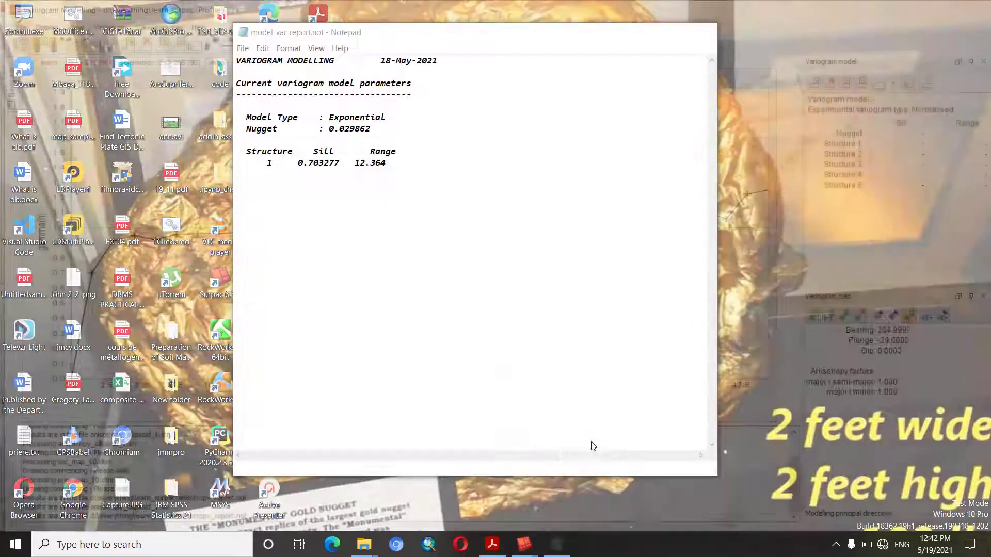
pyautogui.click(596, 444)
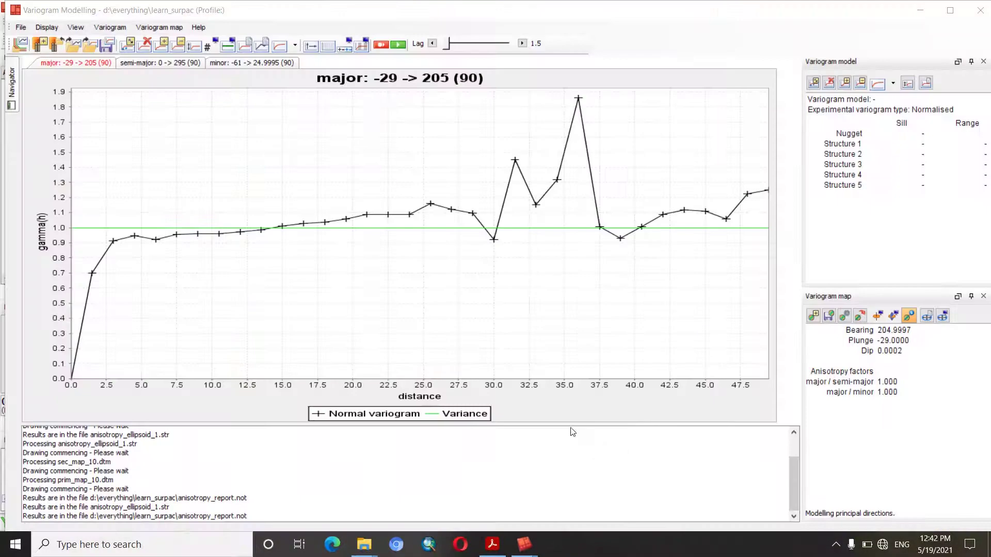
pyautogui.click(824, 388)
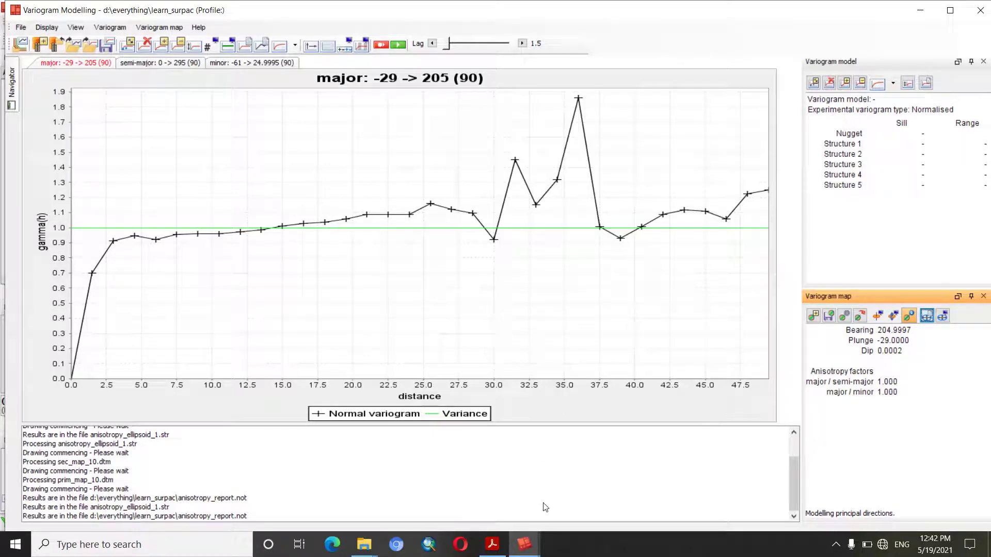
# Switch to the main Surpac window, clear the message log, and inspect the ellipsoid's alignment with both planes
pyautogui.moveTo(524, 544)
pyautogui.click(499, 483)
pyautogui.moveTo(557, 268); pyautogui.dragTo(544, 338)
pyautogui.rightClick(459, 466)
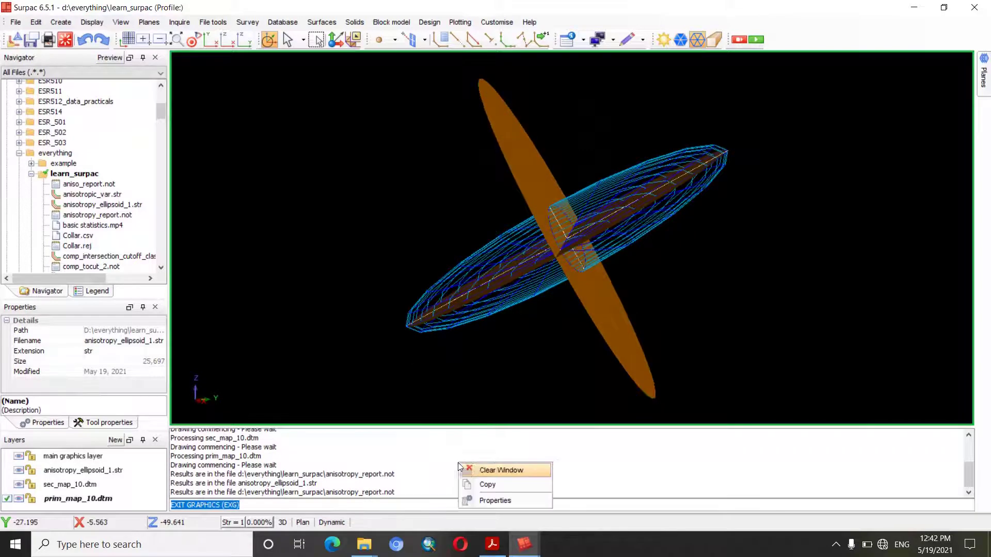
pyautogui.click(482, 470)
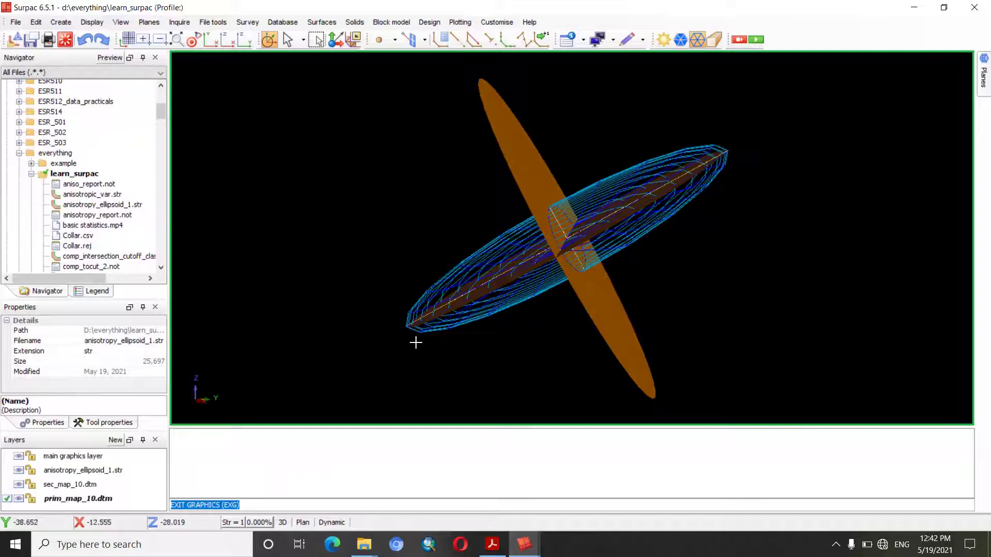
pyautogui.moveTo(413, 341); pyautogui.dragTo(501, 289)
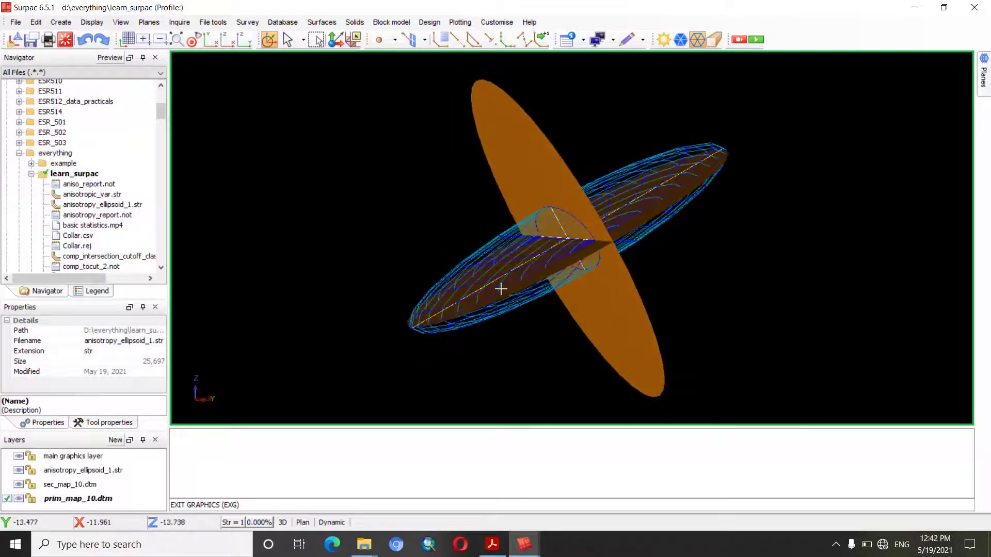